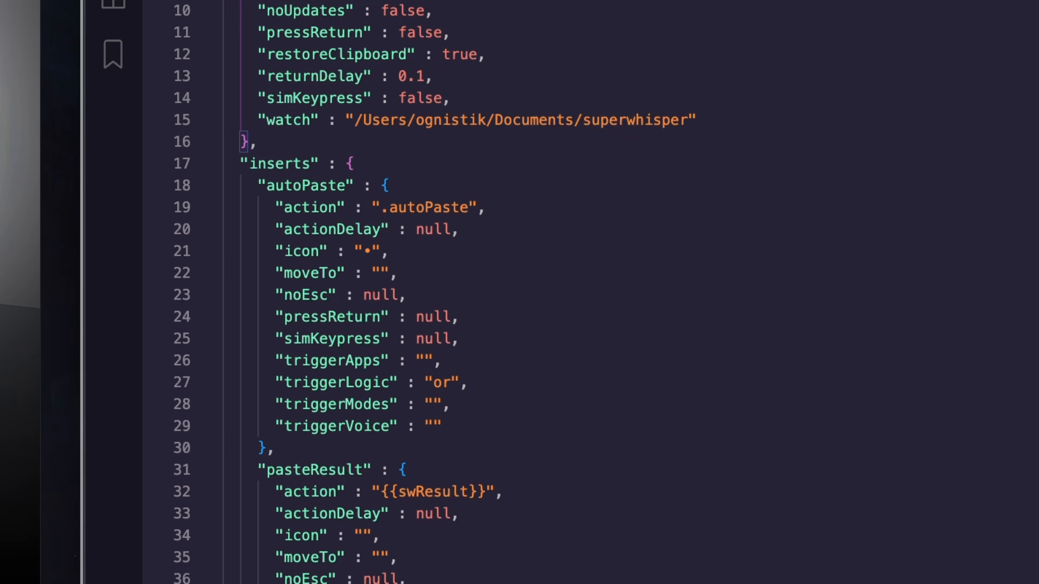
Run the command macrowhisper --get-icon in the terminal
{"action": "type", "text": "macrowhisper"}
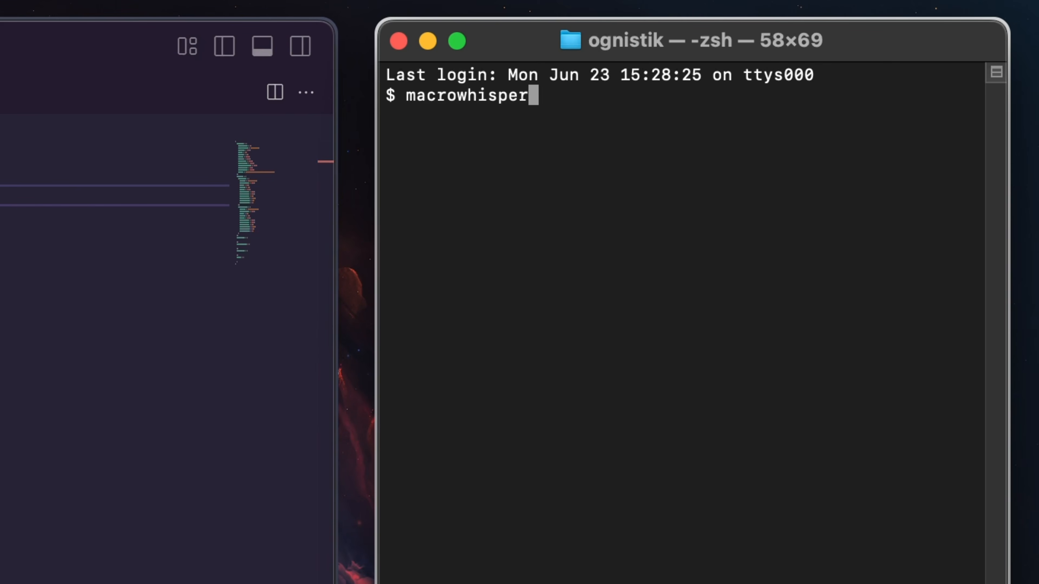
{"action": "type", "text": " --get-i"}
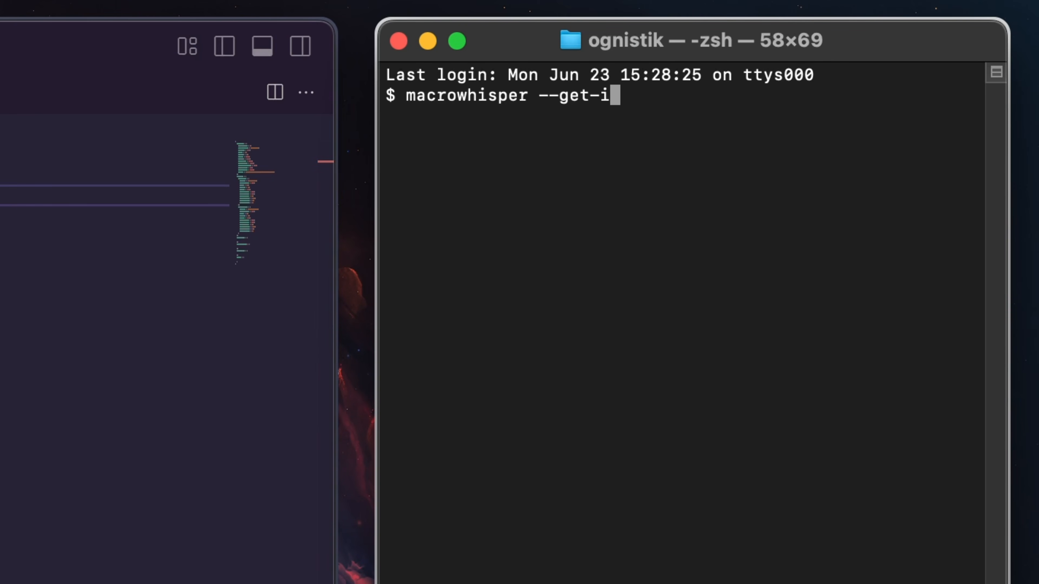
{"action": "type", "text": "con"}
{"action": "key", "text": "Return"}
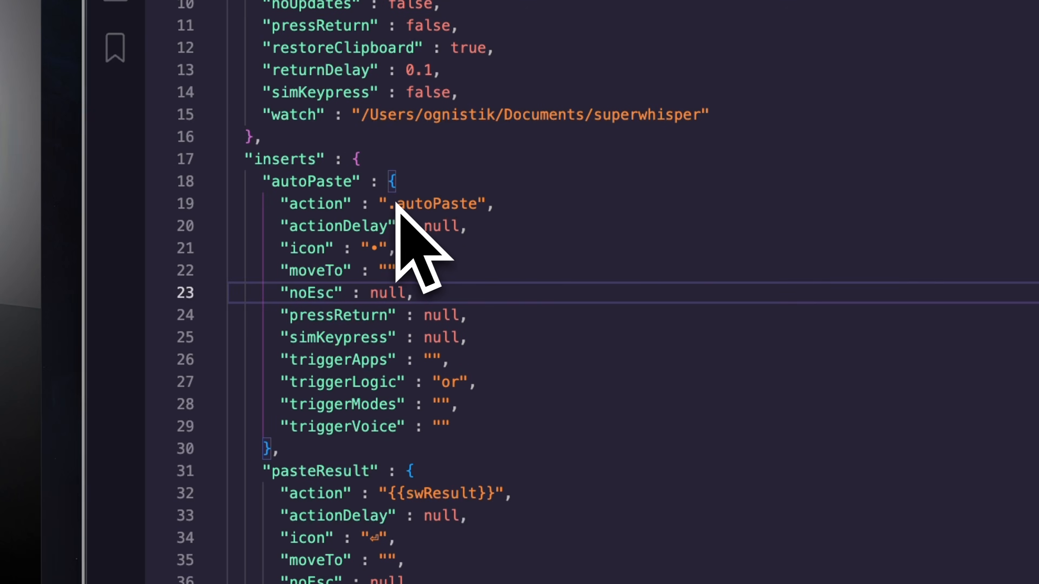
Clear the action value of the autoPaste insert in macrowhisper.json and save the file
{"action": "left_click", "coordinate": [393, 204]}
{"action": "left_click_drag", "start_coordinate": [393, 204], "coordinate": [479, 205]}
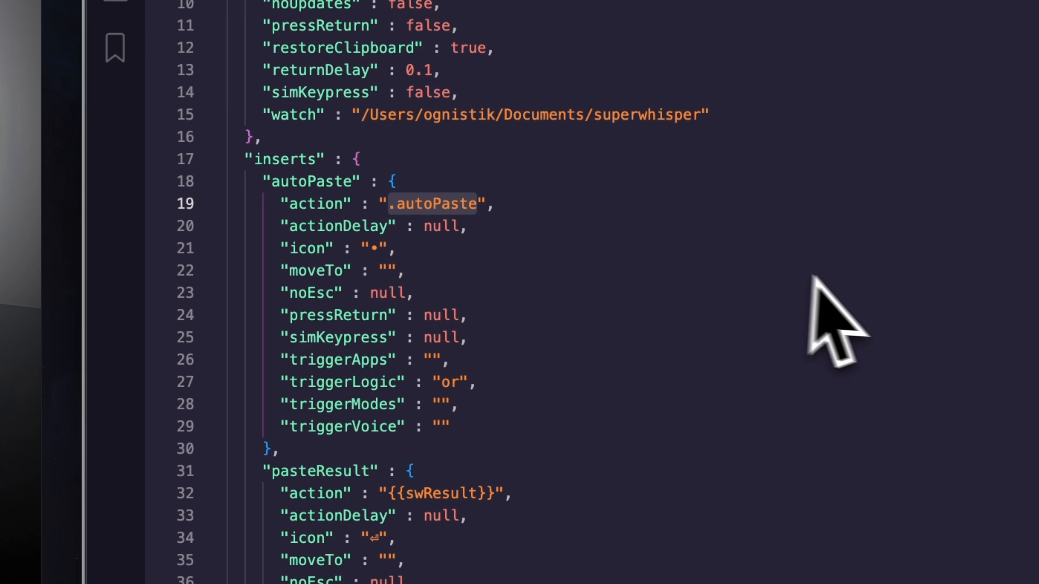
{"action": "key", "text": "BackSpace"}
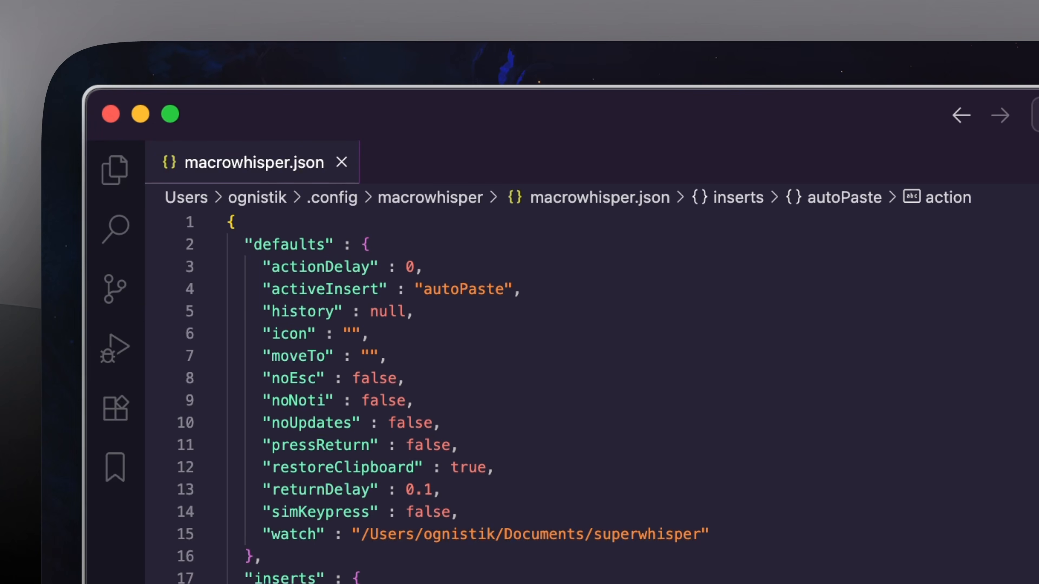
{"action": "key", "text": "super+s"}
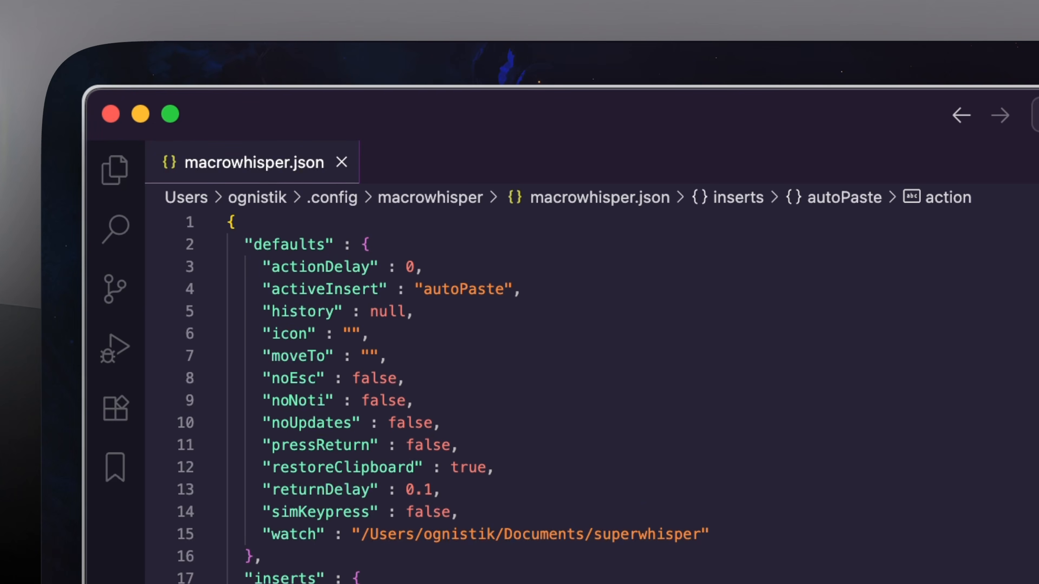
Empty the activeInsert value in the defaults section and save the configuration
{"action": "double_click", "coordinate": [457, 286]}
{"action": "key", "text": "BackSpace"}
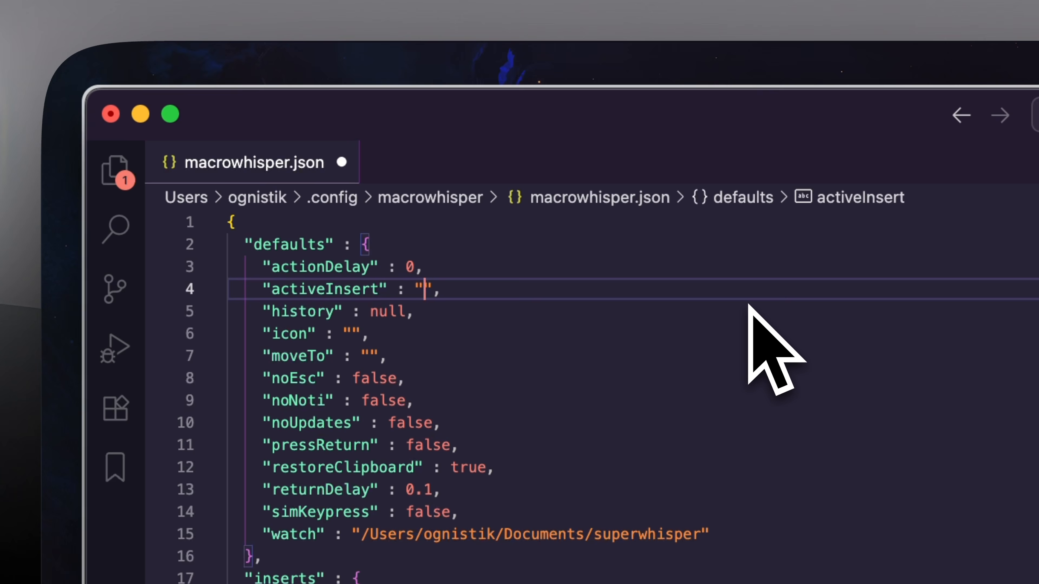
{"action": "key", "text": "super+s"}
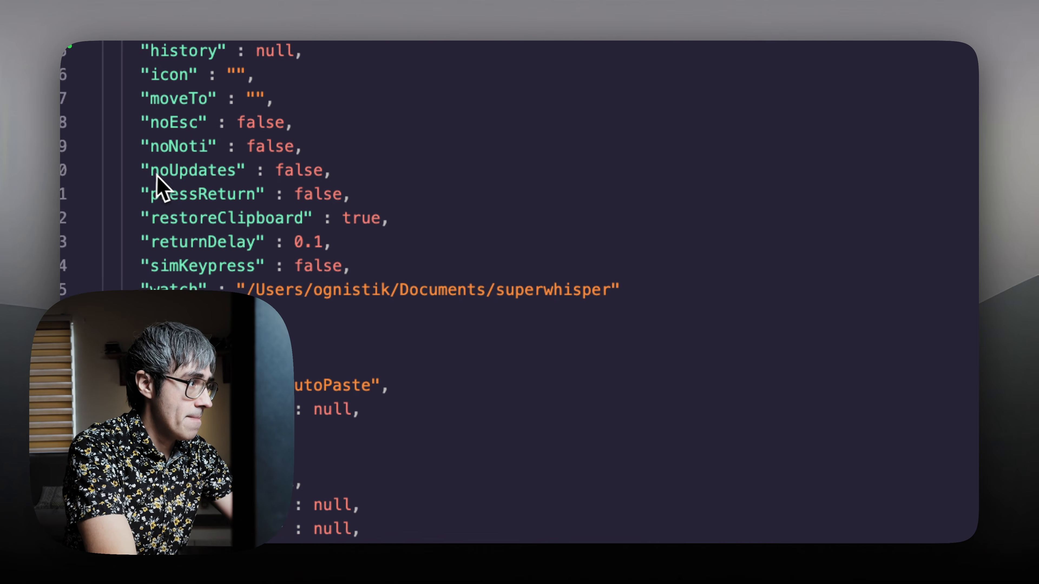
Set pressReturn to true in the pasteResult insert
{"action": "left_click_drag", "start_coordinate": [136, 175], "coordinate": [402, 230]}
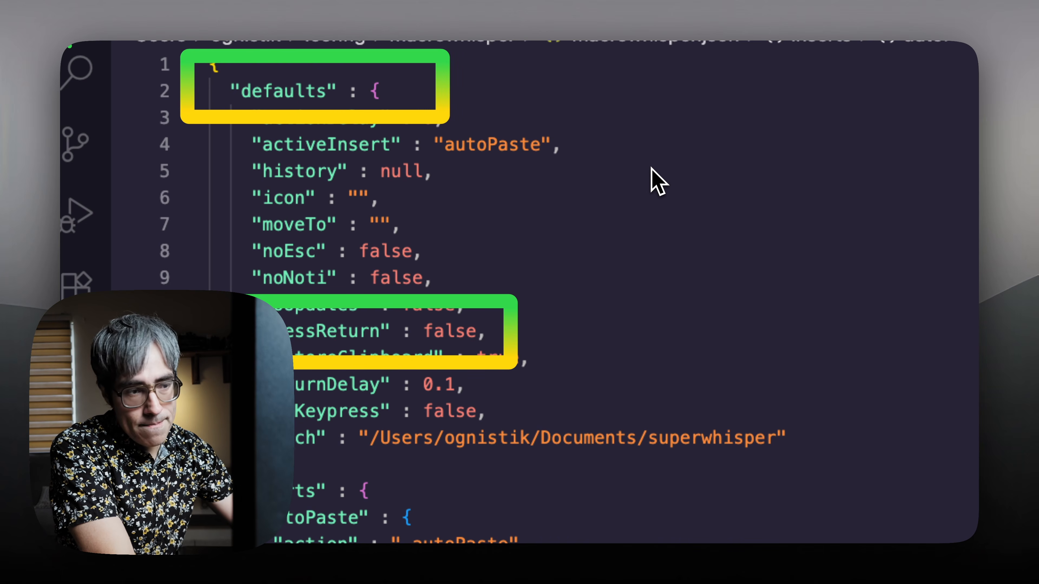
{"action": "scroll", "coordinate": [689, 406], "scroll_direction": "down", "scroll_amount": 5}
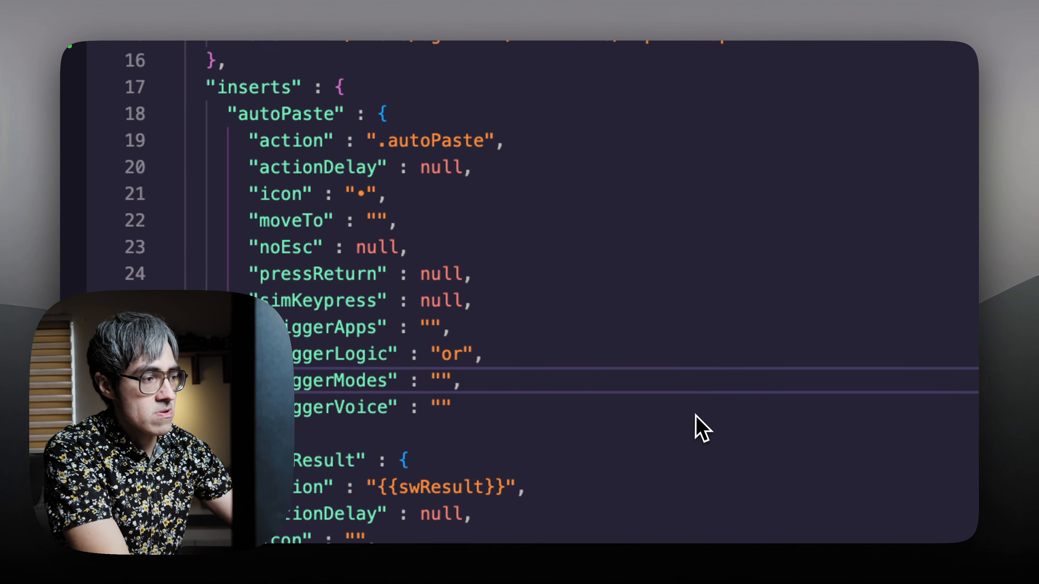
{"action": "scroll", "coordinate": [702, 429], "scroll_direction": "down", "scroll_amount": 5}
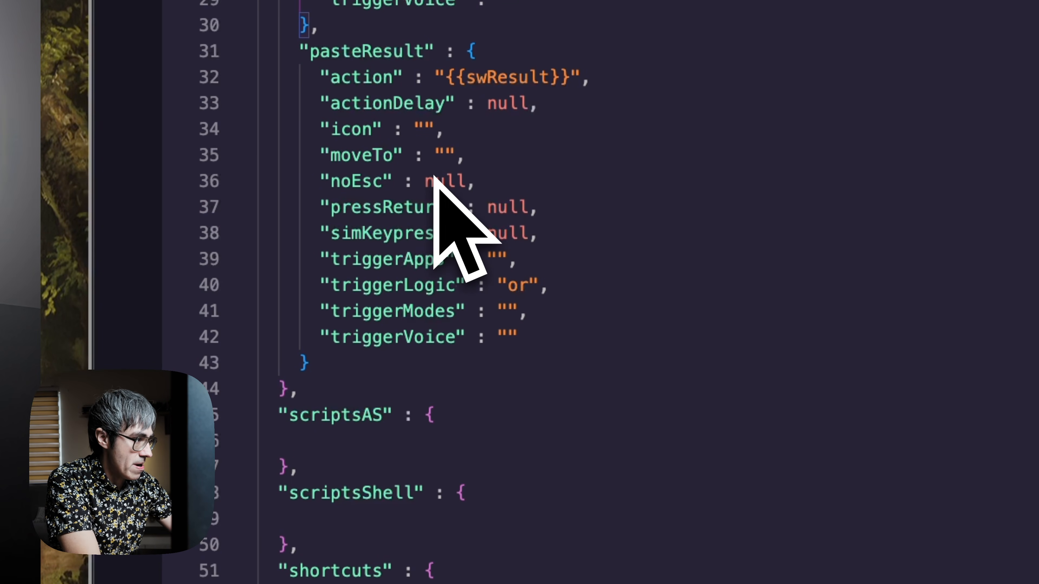
{"action": "left_click", "coordinate": [528, 207]}
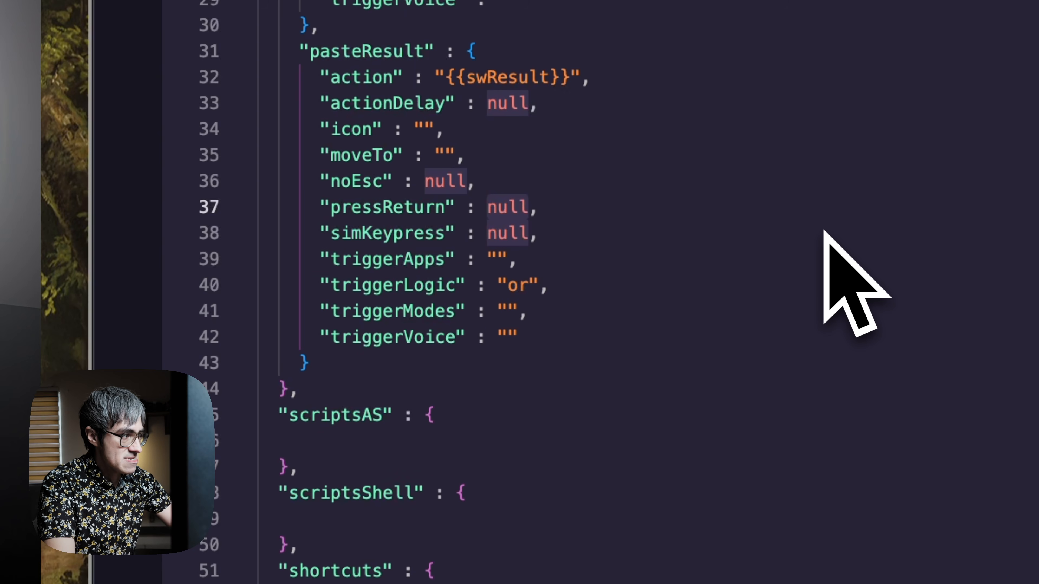
{"action": "key", "text": "alt+BackSpace"}
{"action": "type", "text": "true,"}
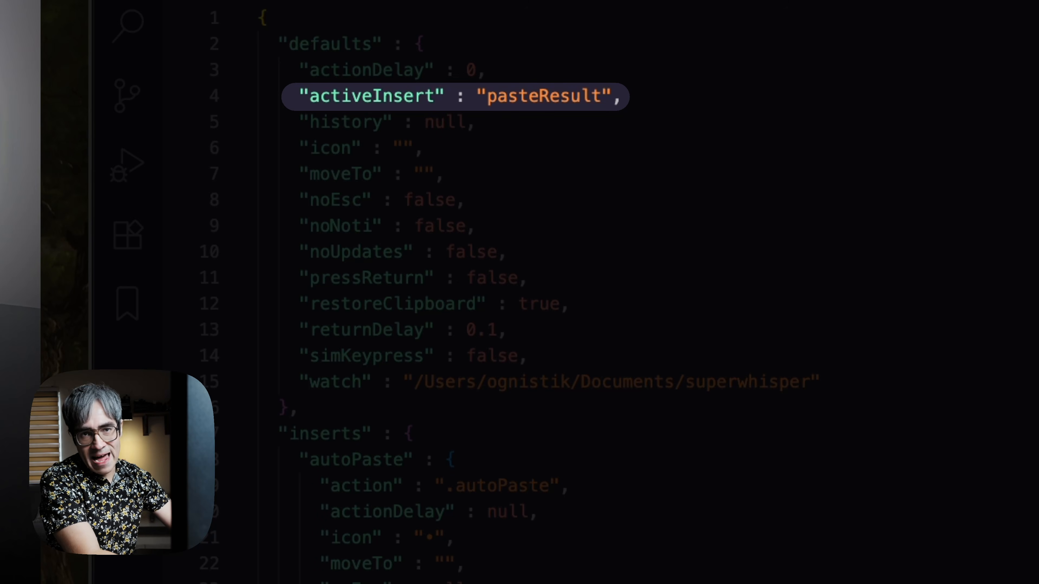
Switch the active insert to autoPaste by running macrowhisper --insert autoPaste in the terminal
{"action": "scroll", "coordinate": [510, 295], "scroll_direction": "down", "scroll_amount": 1}
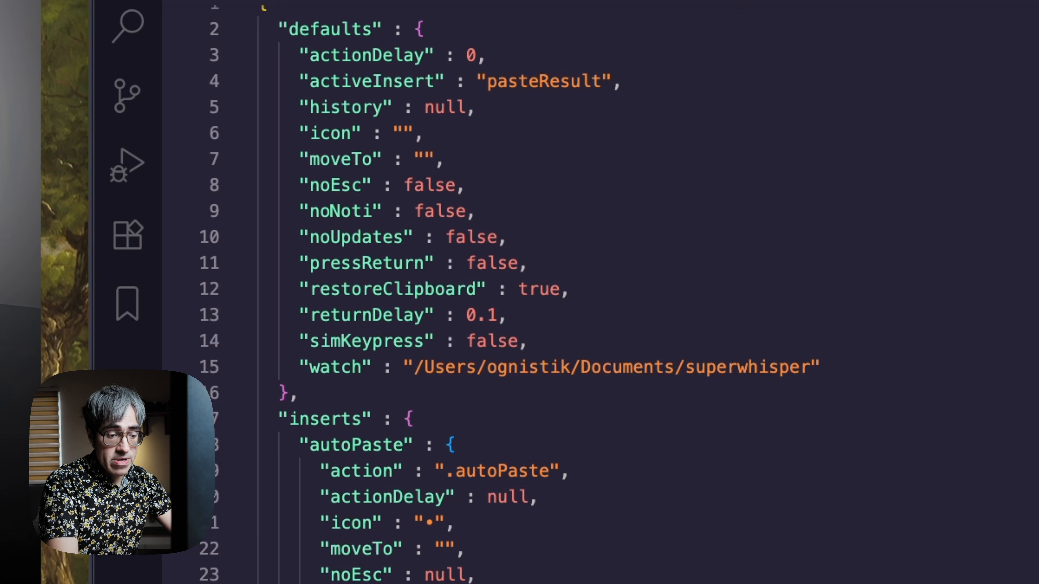
{"action": "type", "text": "macrowhisper"}
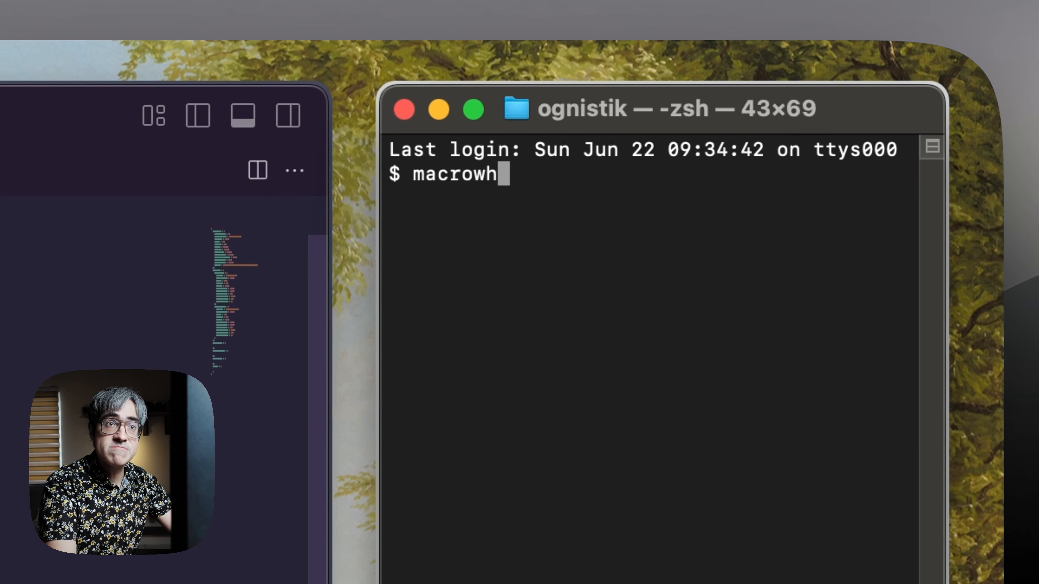
{"action": "type", "text": " --insert "}
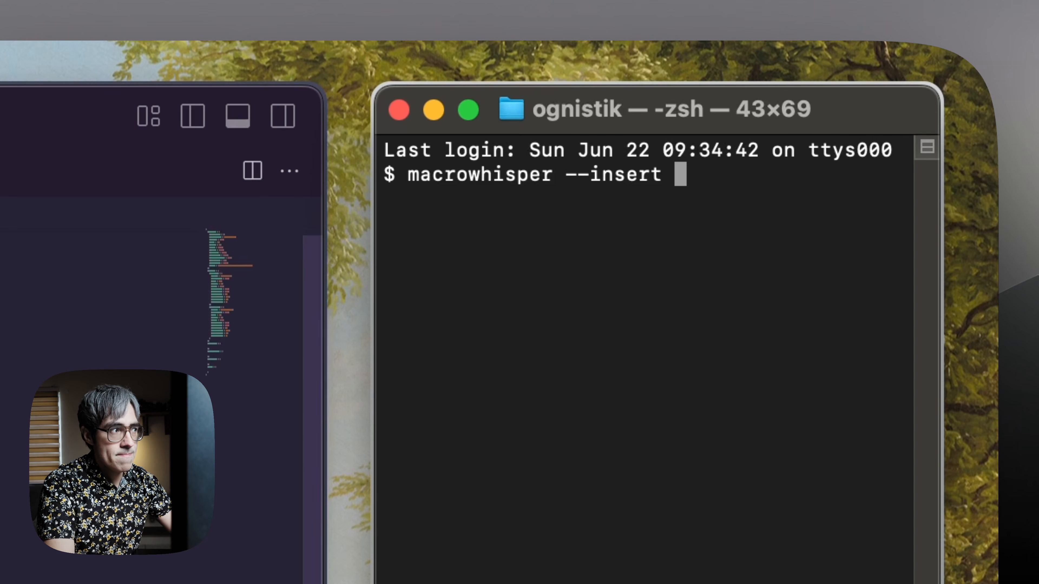
{"action": "type", "text": "auto"}
{"action": "type", "text": "P"}
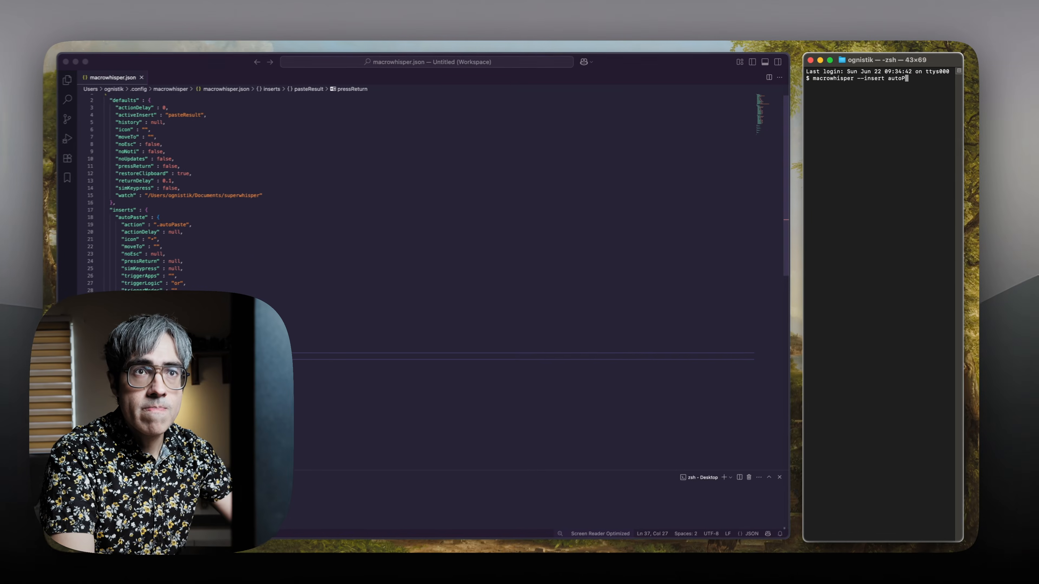
{"action": "type", "text": "aste"}
{"action": "key", "text": "Return"}
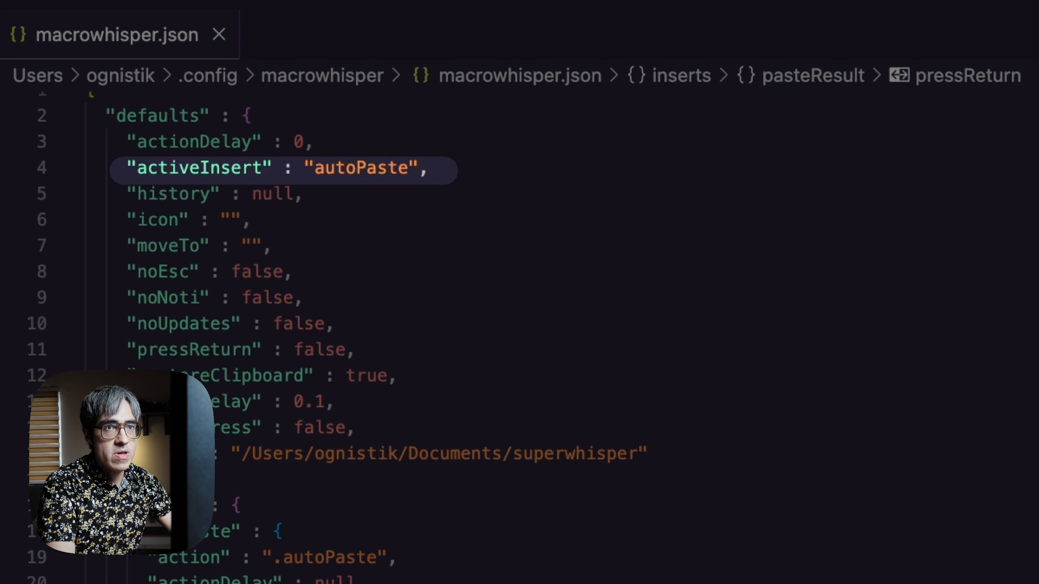
Make pasteResult the active insert by running macrowhisper --insert pasteResult in the terminal
{"action": "type", "text": "paste"}
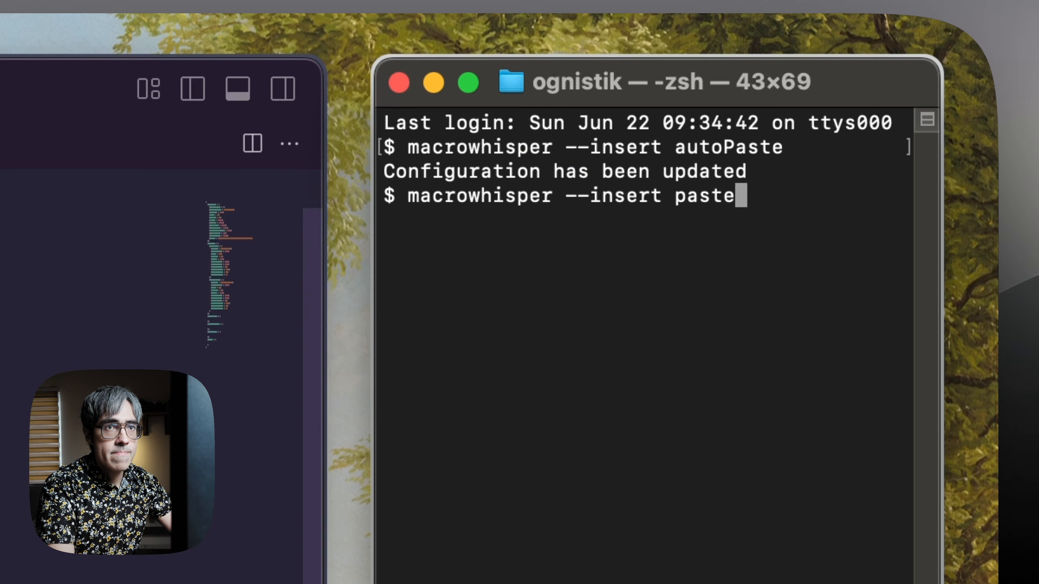
{"action": "type", "text": "Result"}
{"action": "key", "text": "Return"}
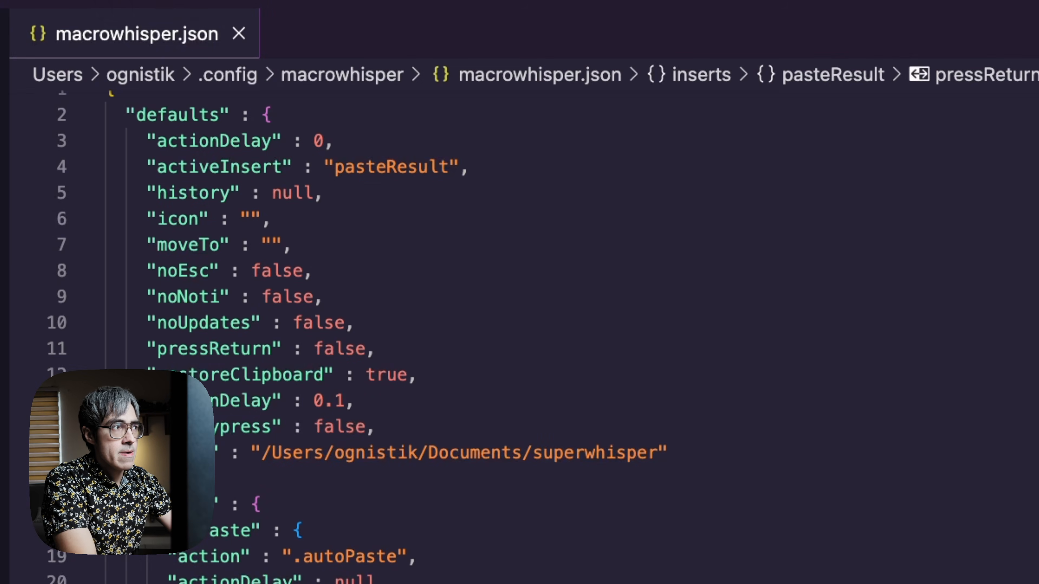
Dictate "And I am dictating something with paste result." into a note
{"action": "key", "text": "alt+space"}
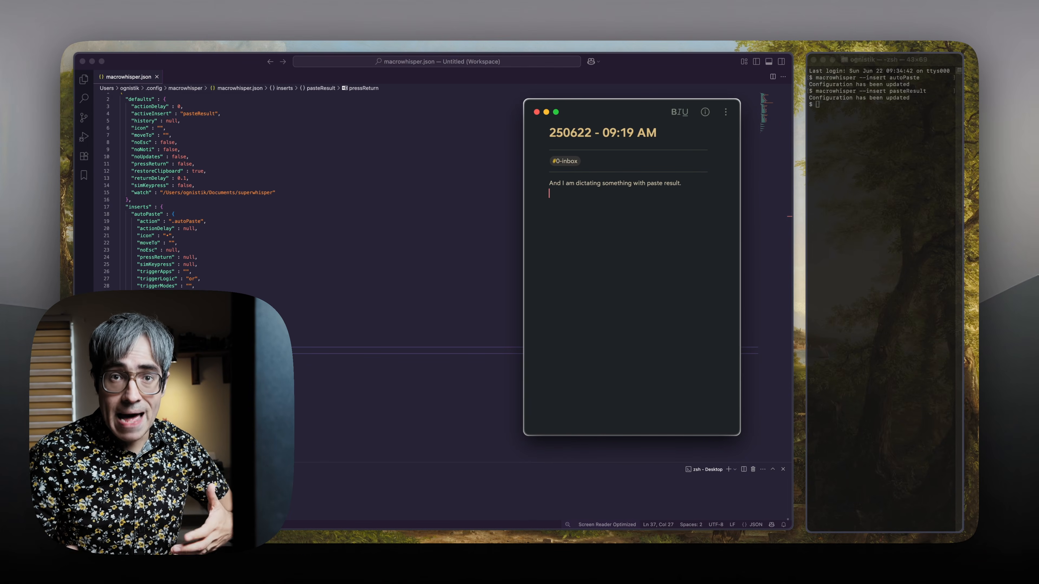
Switch to ChatGPT, dictate the message "Hey, how are you doing?" and dictate once more into the same chat
{"action": "key", "text": "super+Tab"}
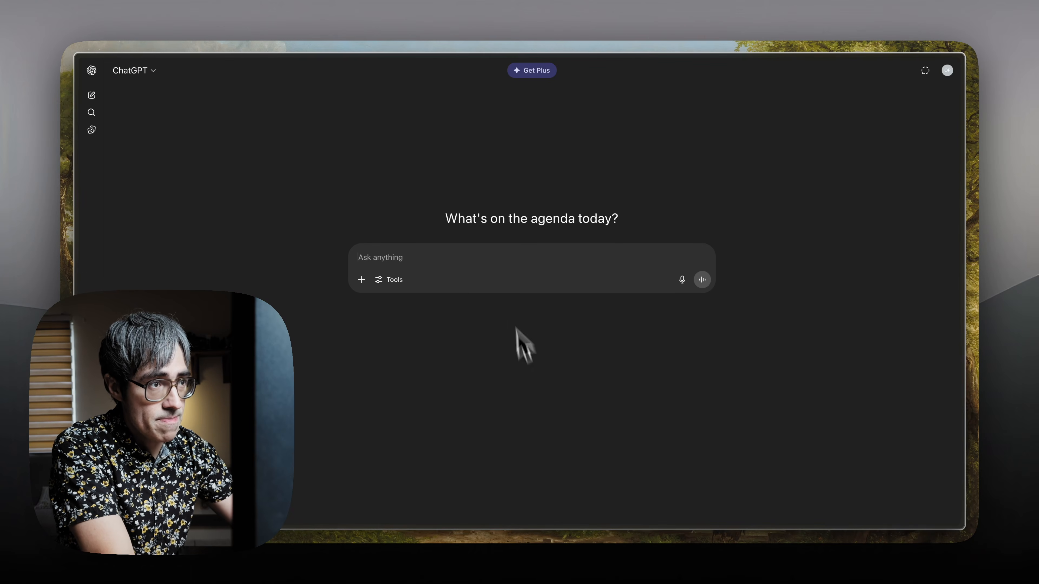
{"action": "key", "text": "alt+space"}
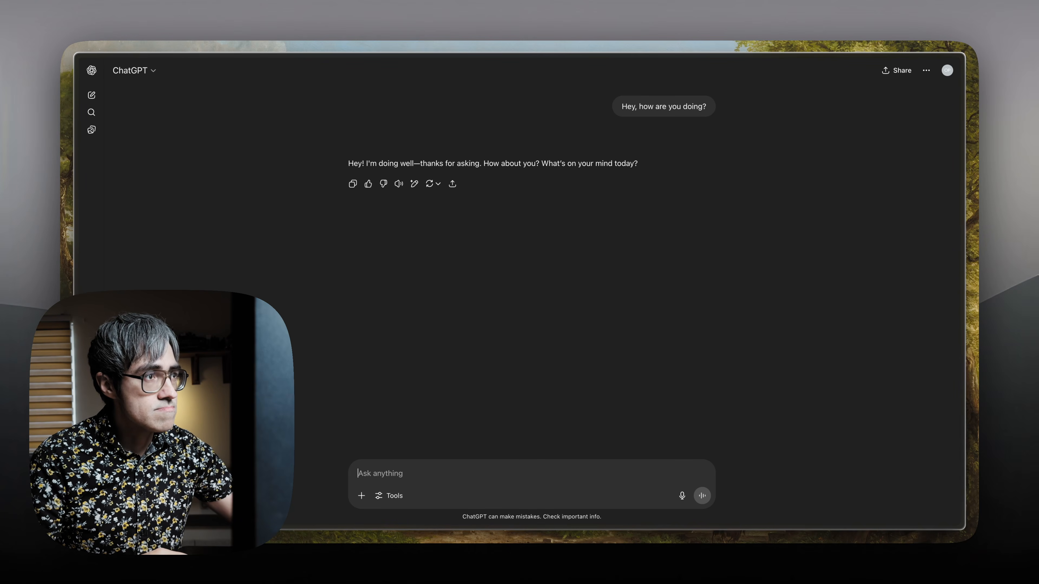
{"action": "key", "text": "fn"}
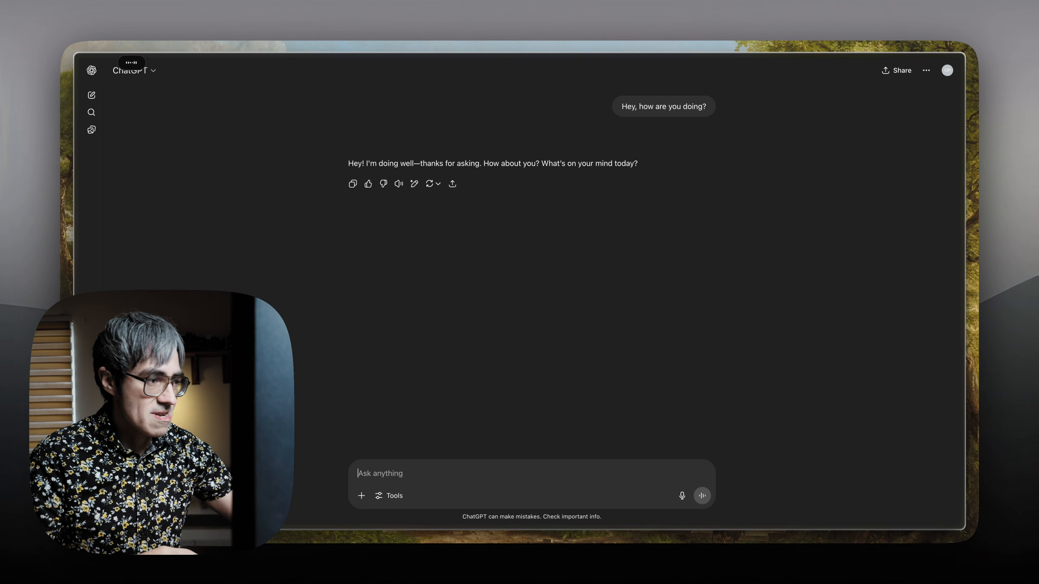
{"action": "key", "text": "fn"}
{"action": "key", "text": "Return"}
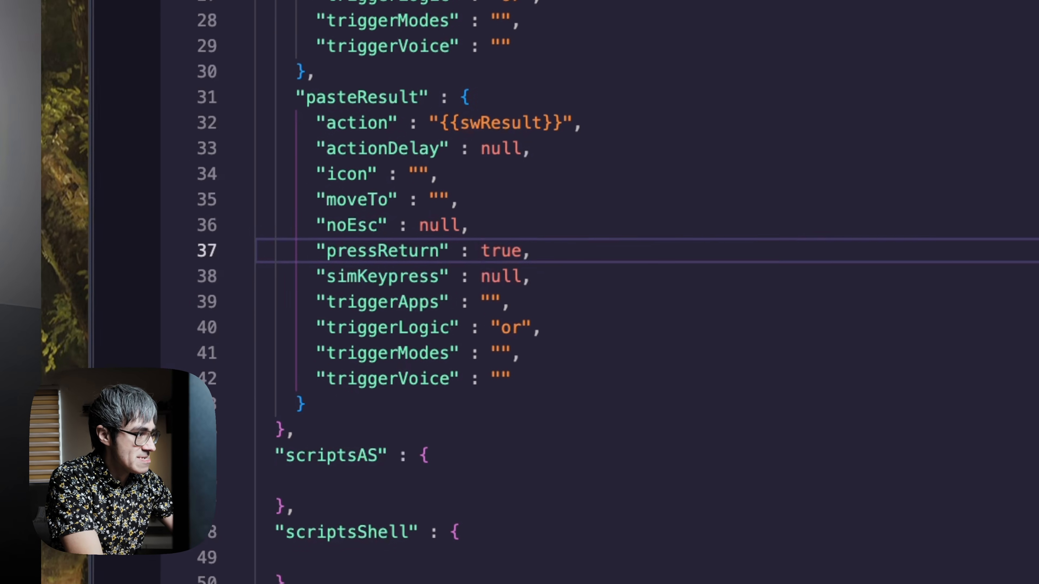
Set pressReturn to null in the pasteResult insert of macrowhisper.json
{"action": "double_click", "coordinate": [504, 250]}
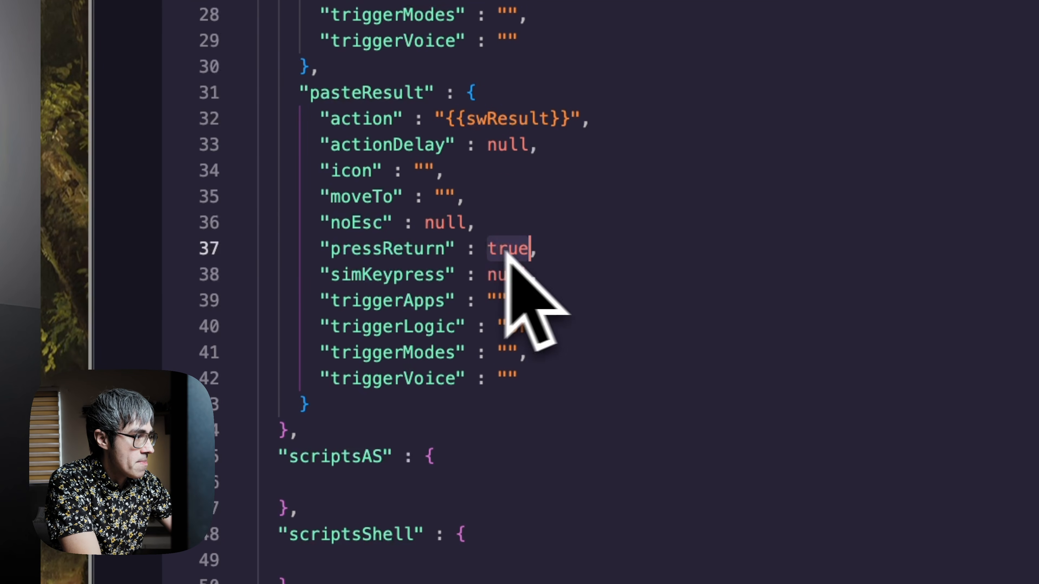
{"action": "type", "text": "null"}
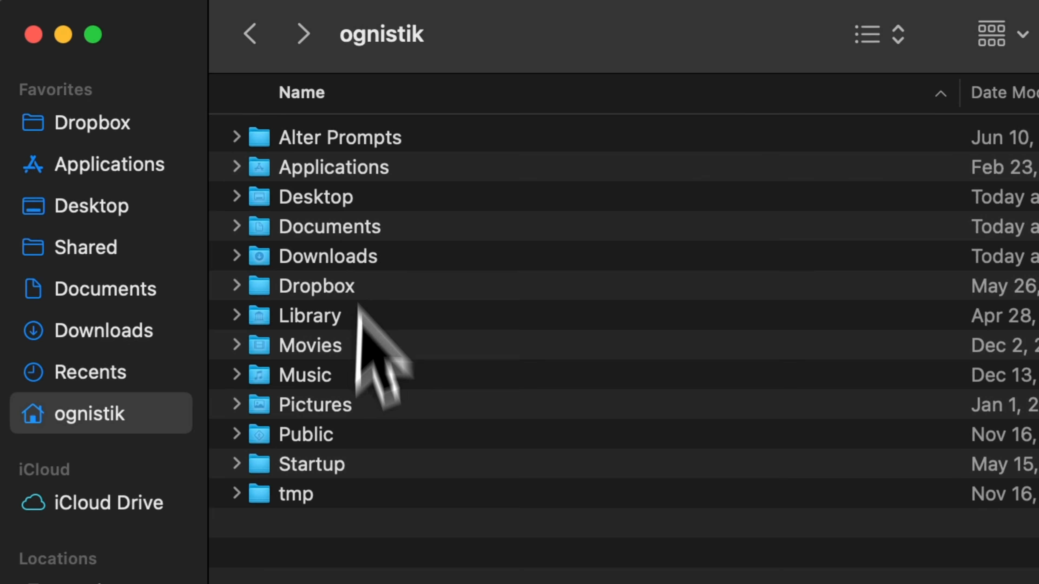
Copy the Desktop folder's path from Finder and enter it as the pasteResult insert's moveTo value
{"action": "left_click", "coordinate": [336, 197]}
{"action": "key", "text": "ctrl+super+c"}
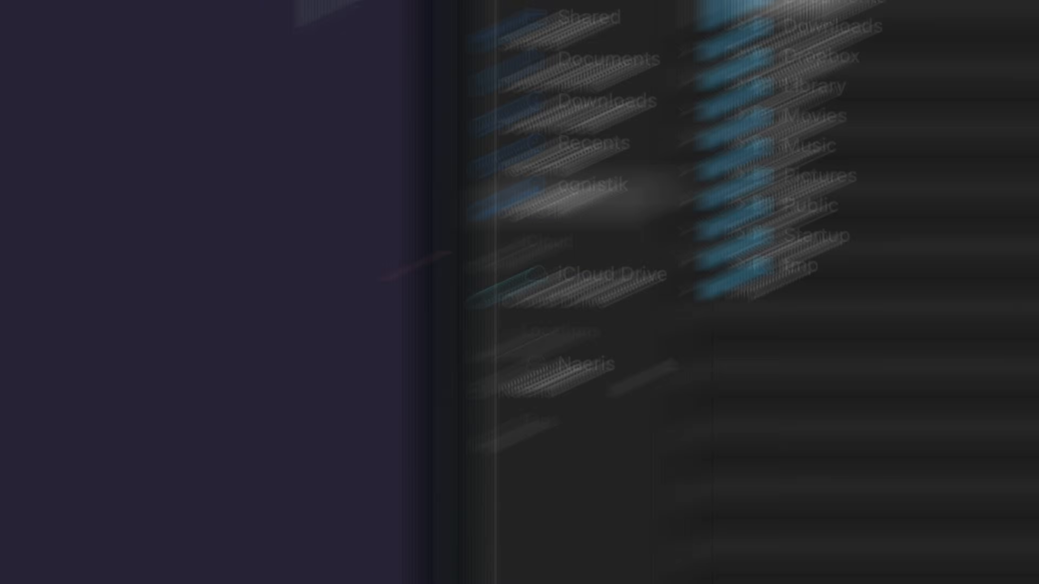
{"action": "type", "text": "/Users/ognistik/Desktop"}
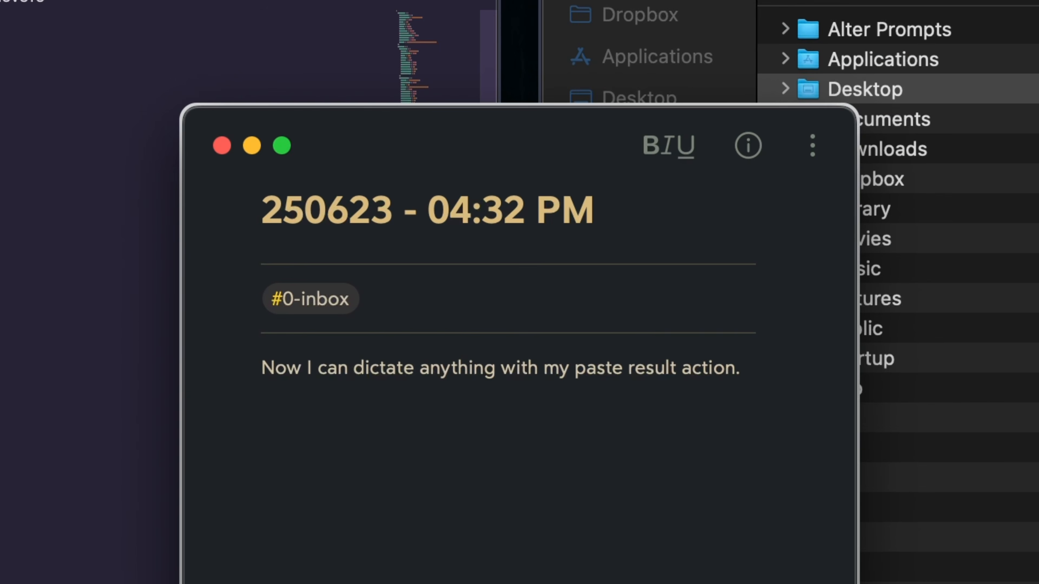
{"action": "key", "text": "super+w"}
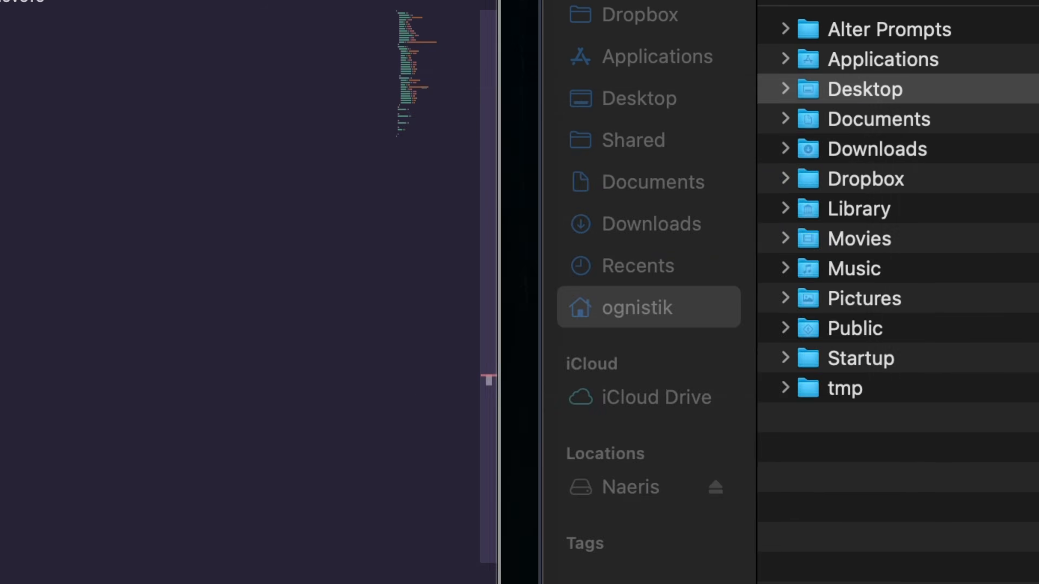
{"action": "double_click", "coordinate": [997, 90]}
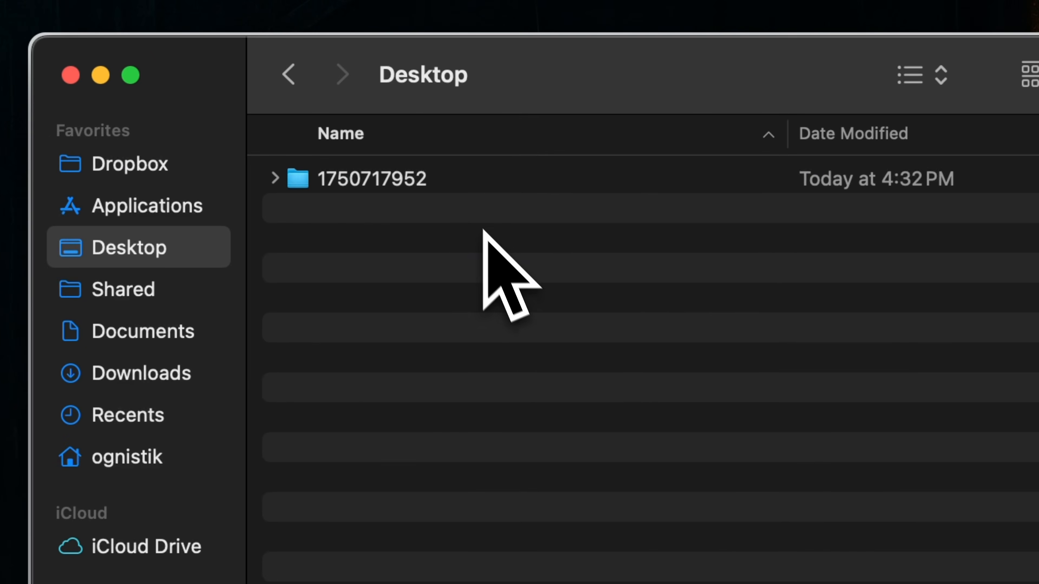
{"action": "double_click", "coordinate": [469, 184]}
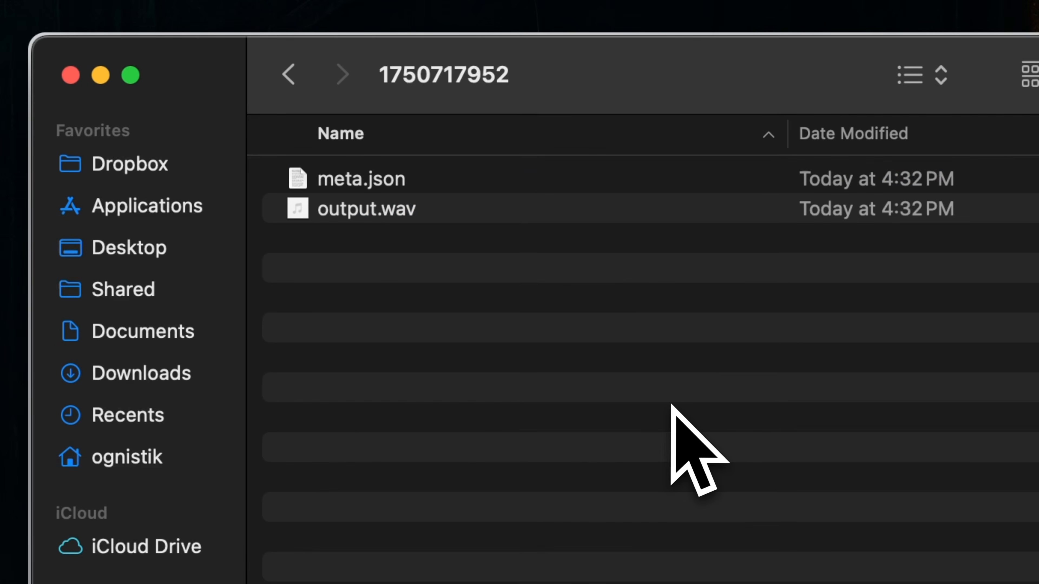
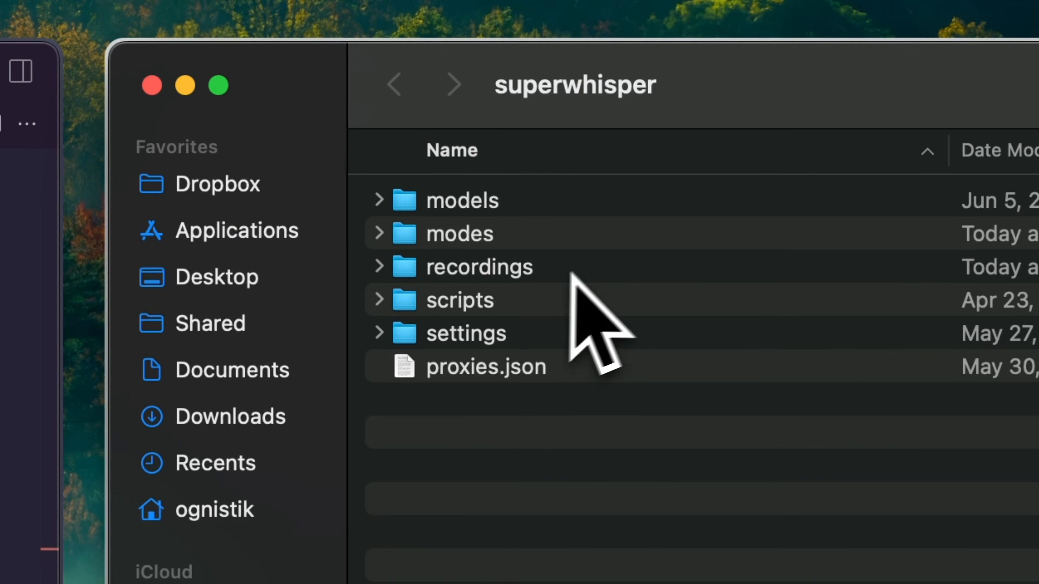
Open the recordings folder inside the superwhisper folder
{"action": "left_click", "coordinate": [594, 267]}
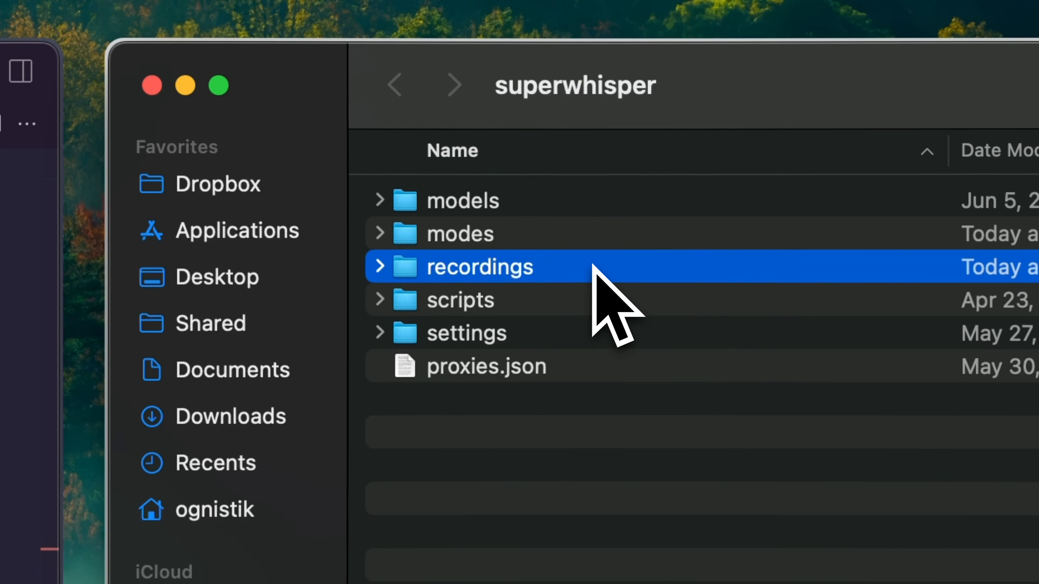
{"action": "double_click", "coordinate": [594, 267]}
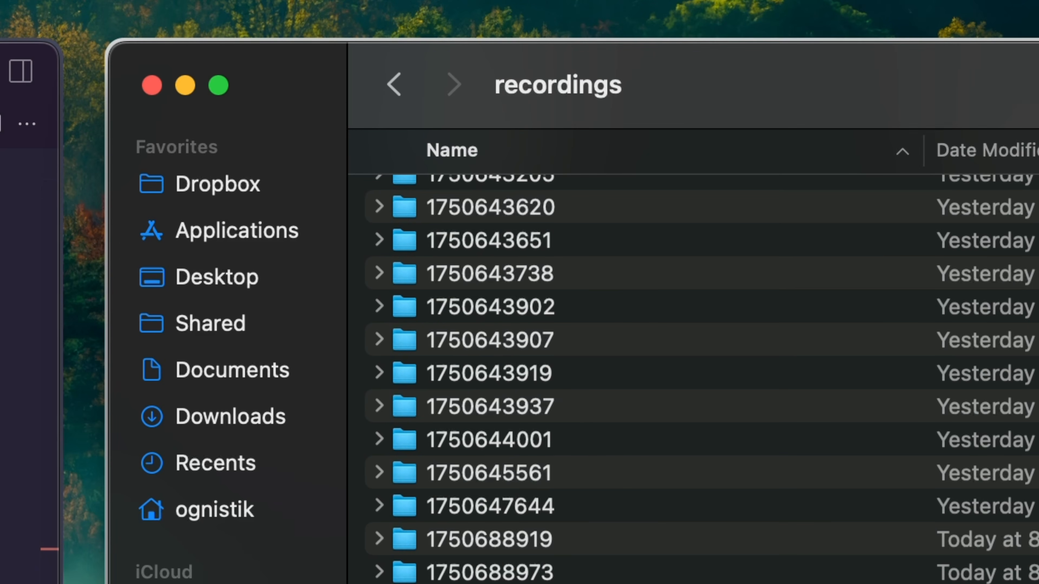
{"action": "double_click", "coordinate": [593, 583]}
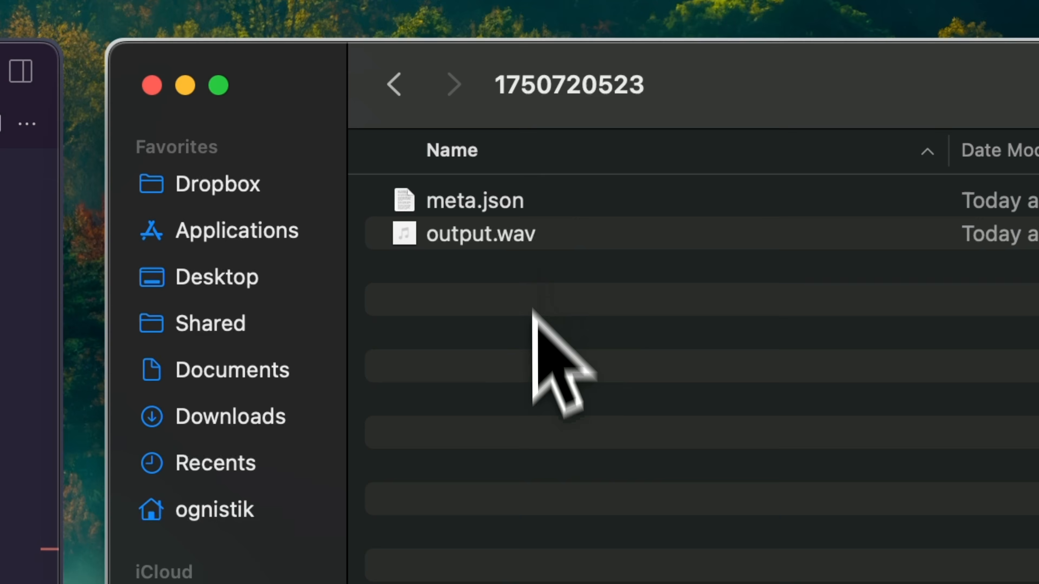
{"action": "left_click", "coordinate": [550, 204]}
{"action": "key", "text": "space"}
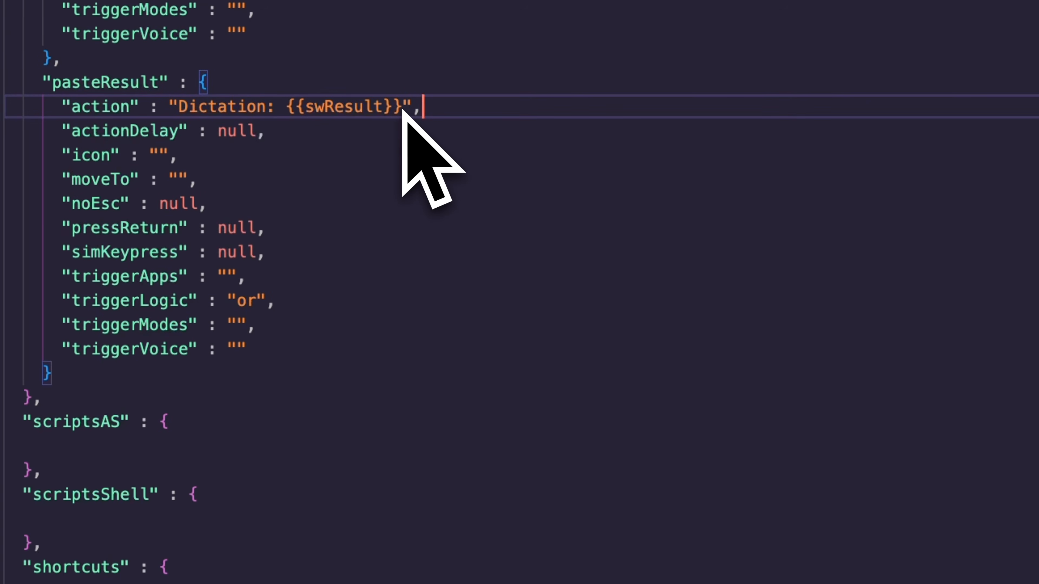
Set the pasteResult action to "Mode: {{modeName}}\nProcessing: {{processingTime}}\nResult: {{swResult}}" and test it by dictating into the blank note
{"action": "left_click_drag", "start_coordinate": [401, 107], "coordinate": [180, 119]}
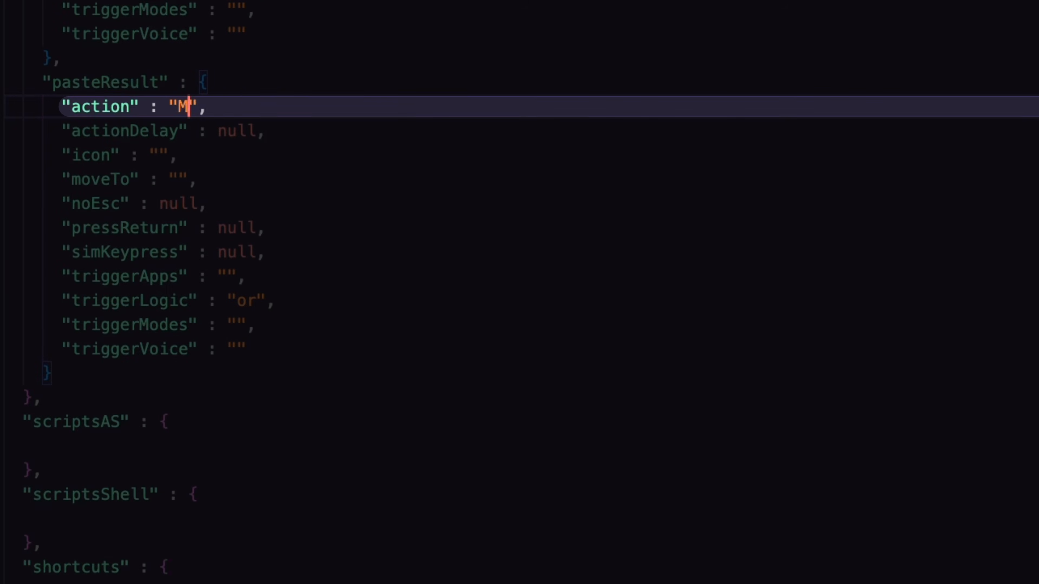
{"action": "type", "text": "ode: {{modeName"}
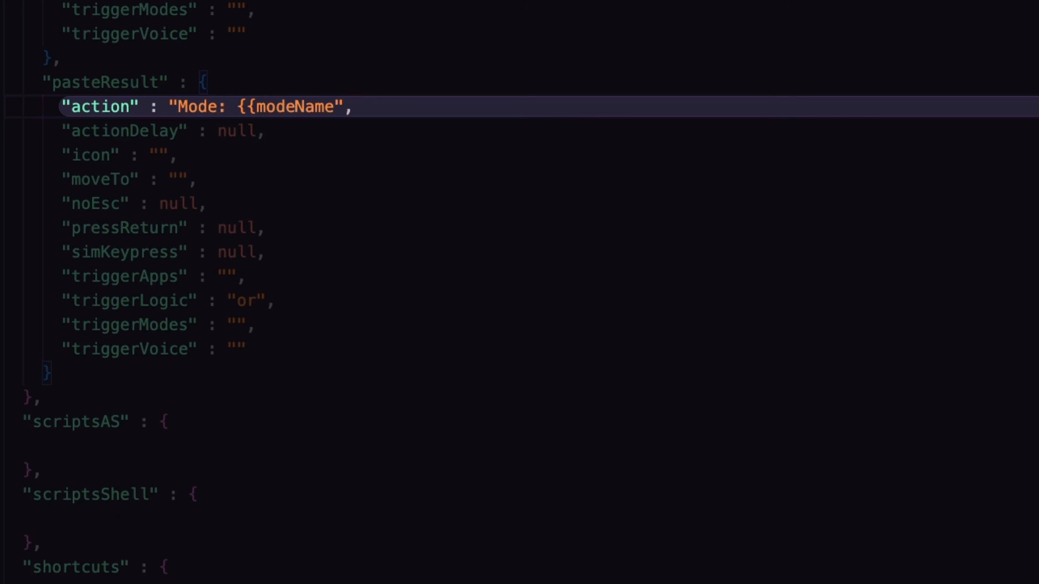
{"action": "type", "text": "}}\\n"}
{"action": "type", "text": "Processing"}
{"action": "type", "text": ": {{processingTime"}
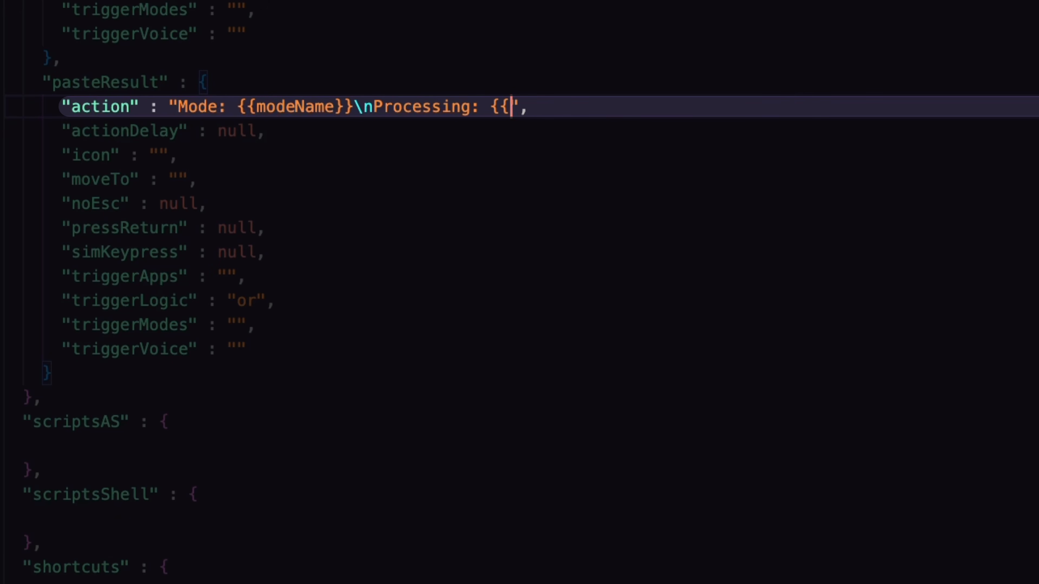
{"action": "type", "text": "}}\\nResult"}
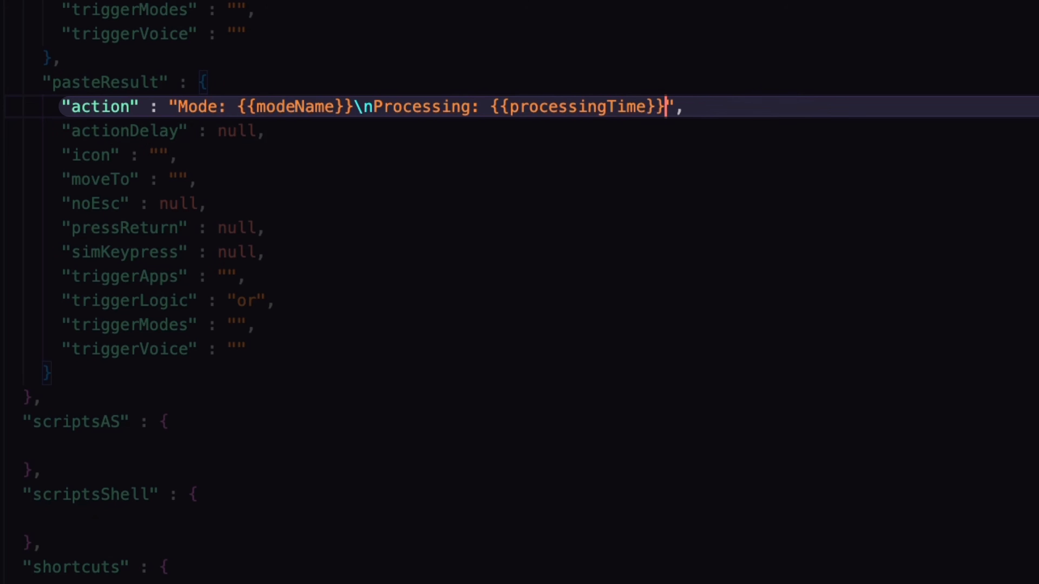
{"action": "type", "text": ": {{swResult"}
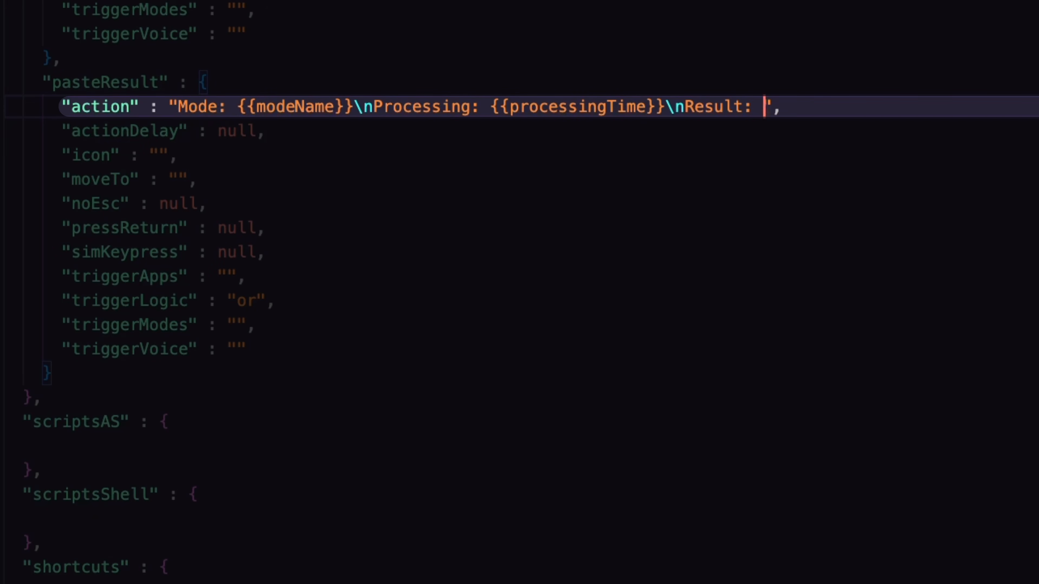
{"action": "type", "text": "}}"}
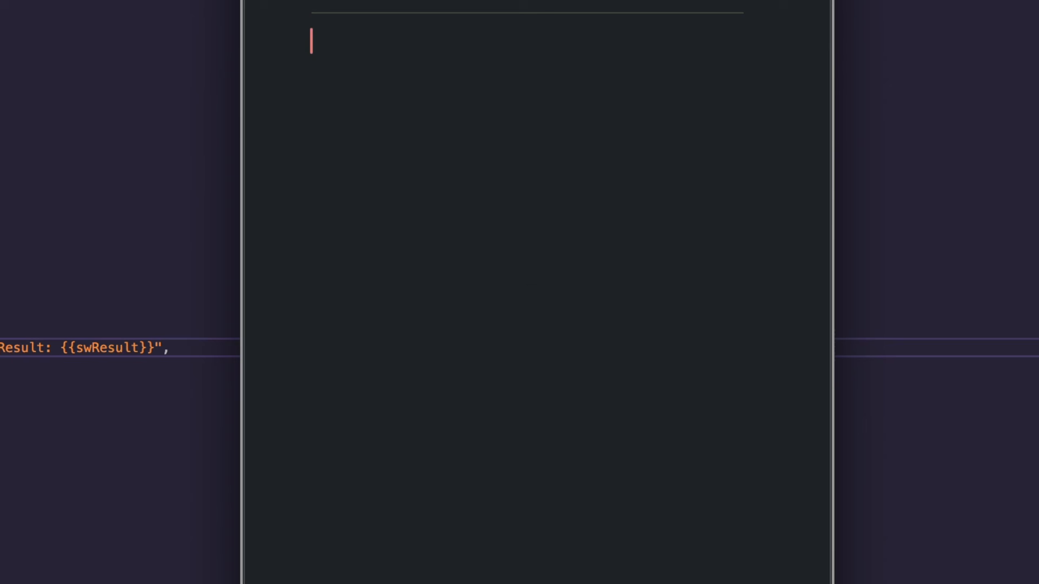
{"action": "key", "text": "alt+space"}
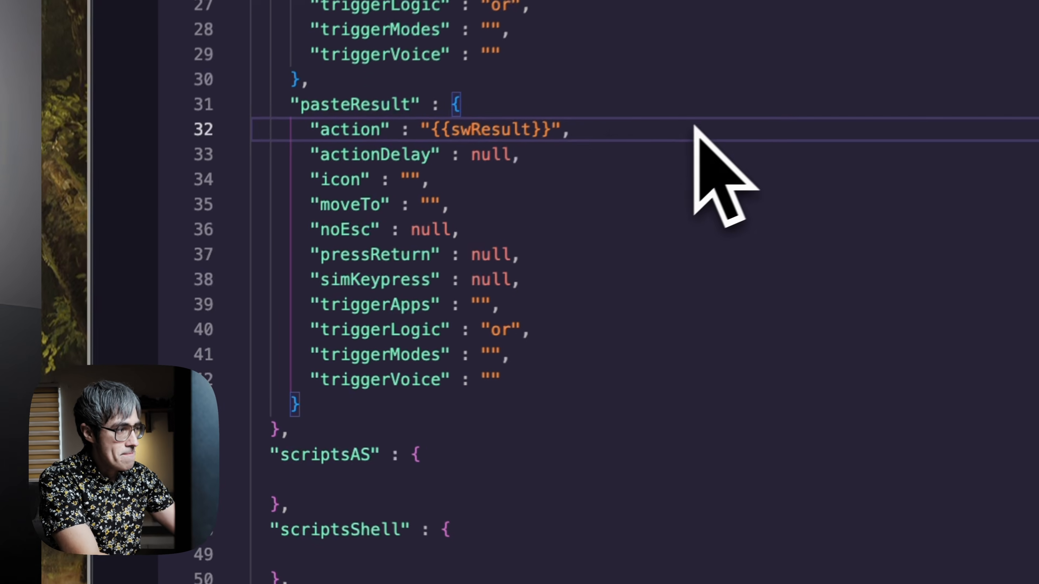
Add a || replacement inside the pasteResult action's {{swResult}} placeholder that swaps one first name for another
{"action": "left_click", "coordinate": [532, 130]}
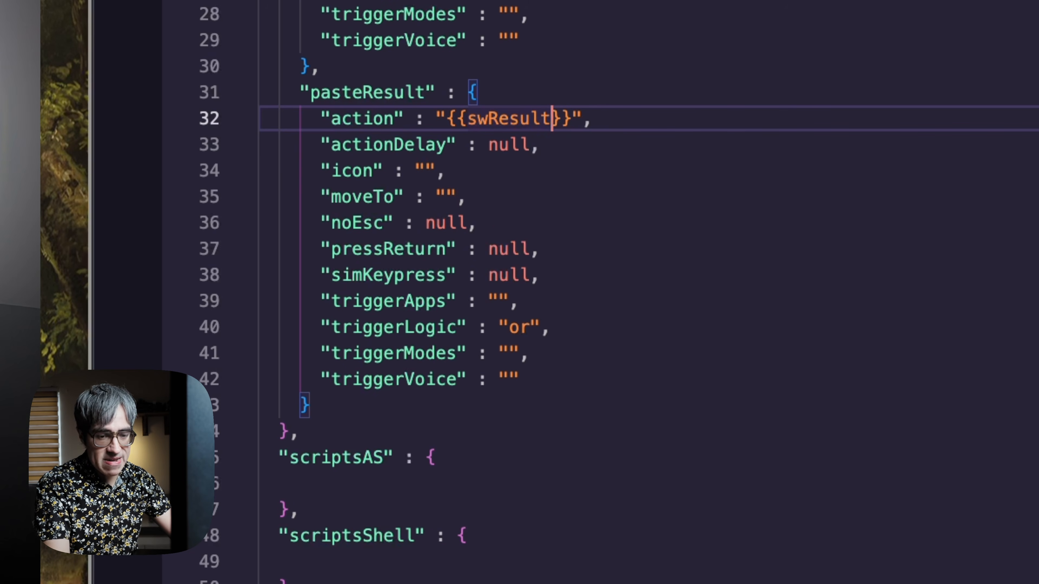
{"action": "type", "text": "||"}
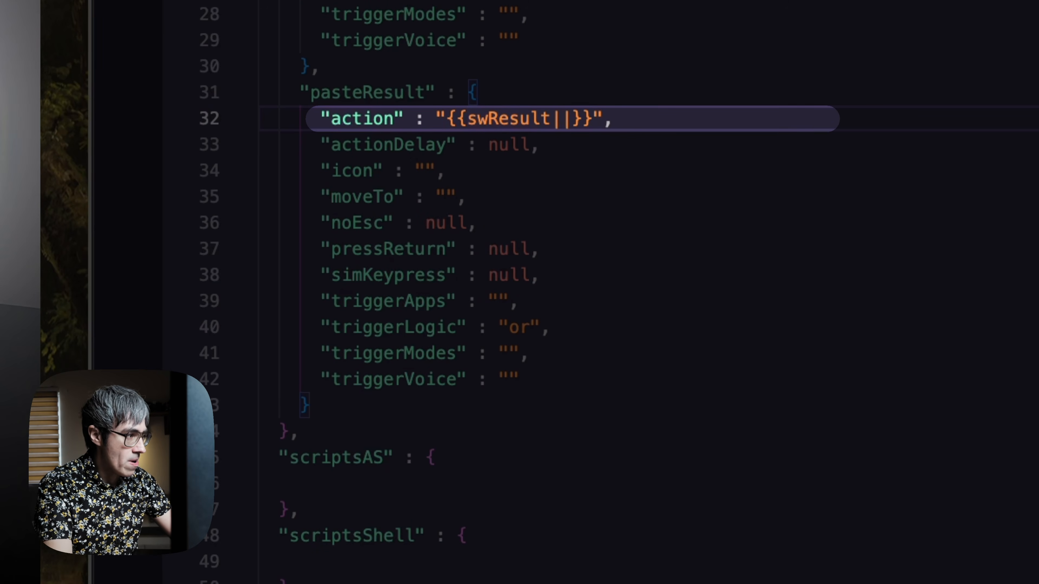
{"action": "type", "text": "Robert"}
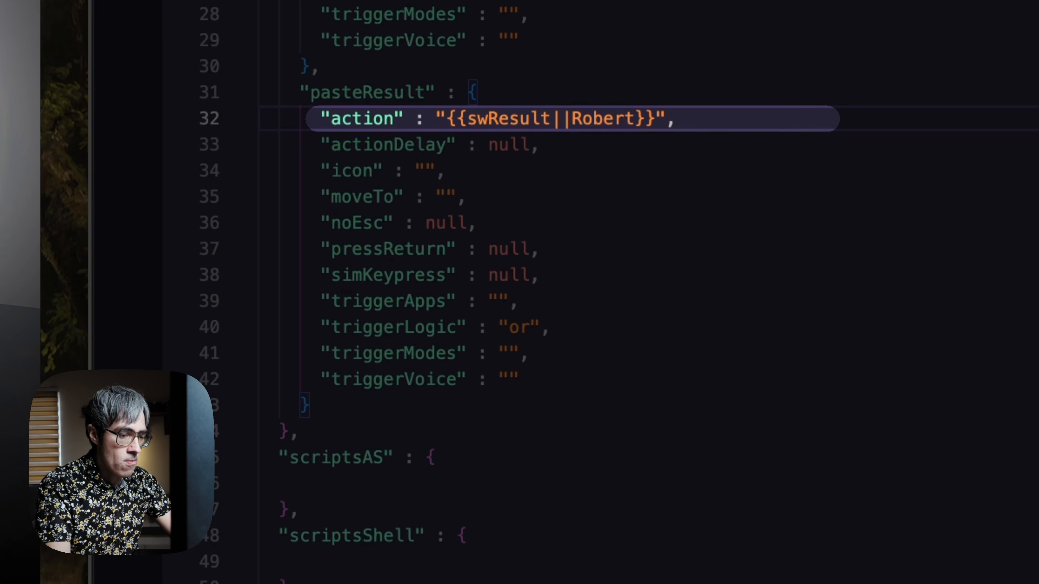
{"action": "type", "text": "||"}
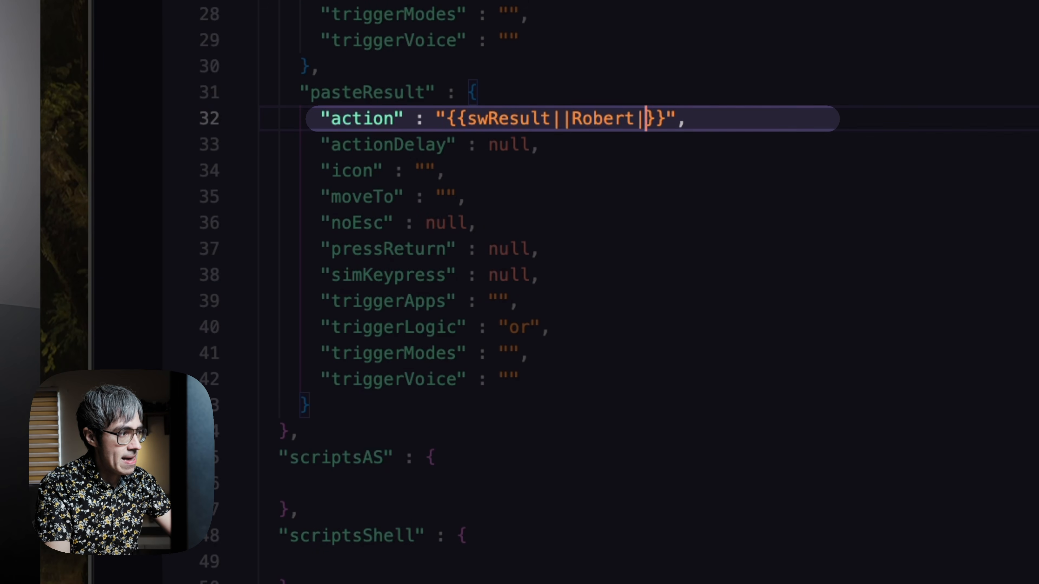
{"action": "type", "text": "Arthur"}
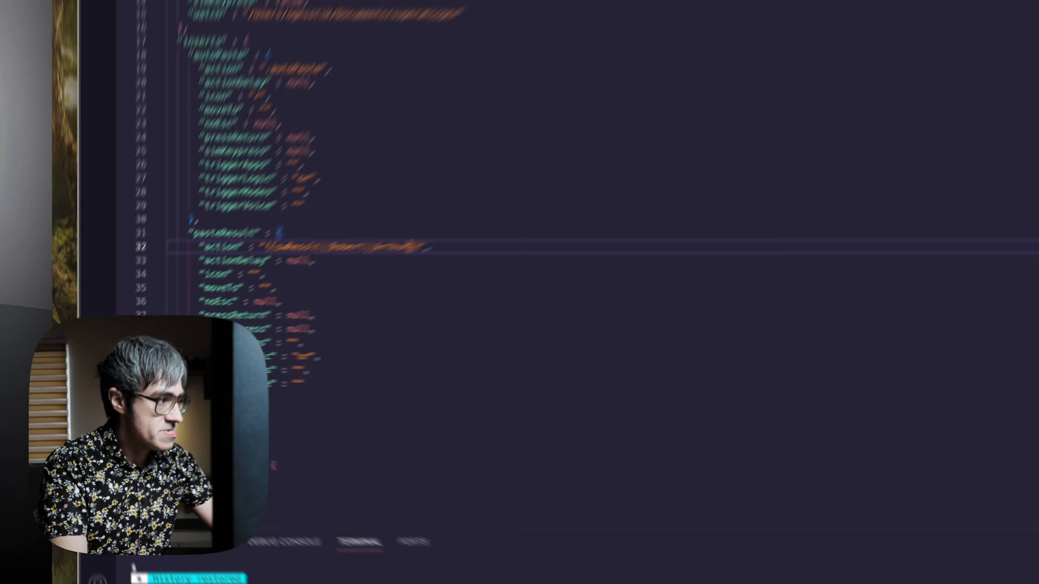
Switch to the empty note 250622 - 09:19 AM and dictate into its body to test the replacement
{"action": "key", "text": "super+Tab"}
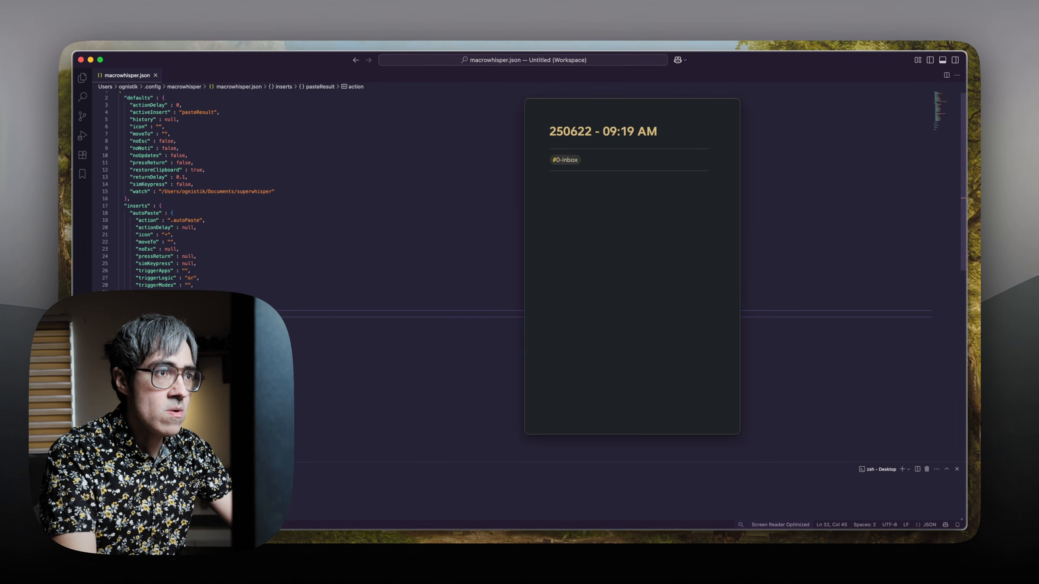
{"action": "left_click", "coordinate": [613, 249]}
{"action": "key", "text": "alt+space"}
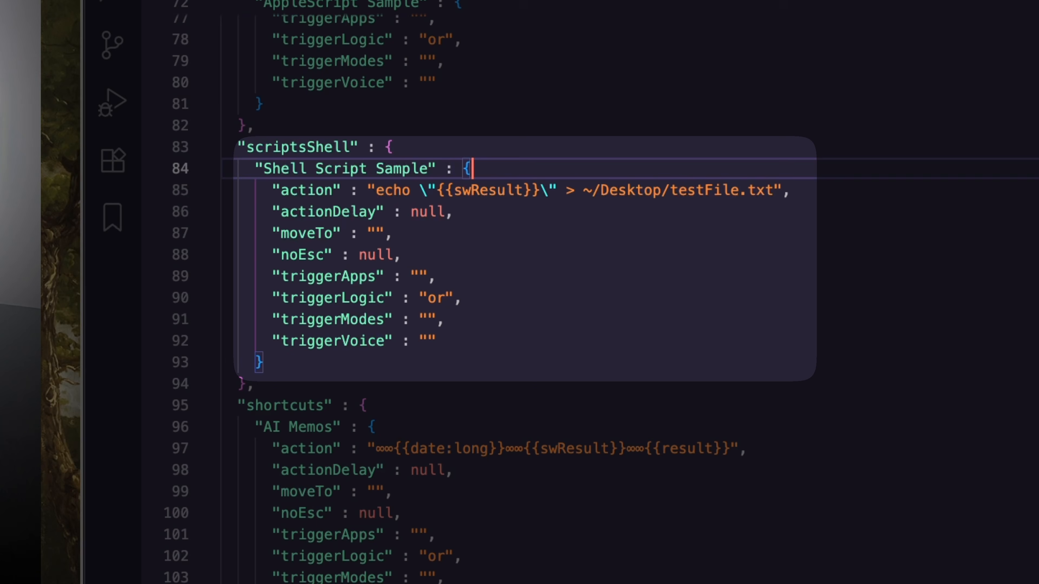
Set the Shell Script Sample's triggerApps to Finder and preview testFile.txt on the Desktop
{"action": "left_click", "coordinate": [424, 274]}
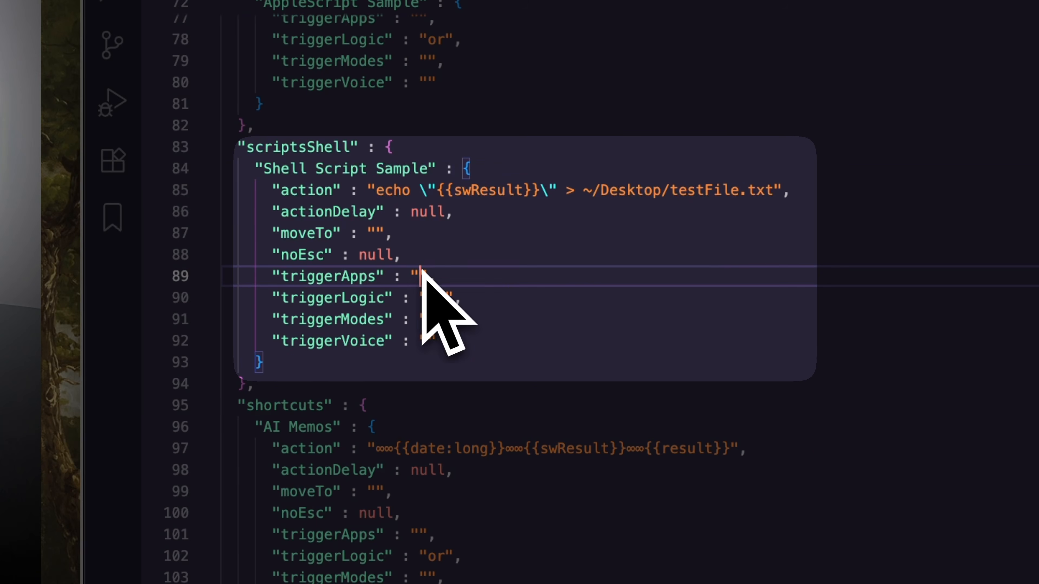
{"action": "type", "text": "Finder"}
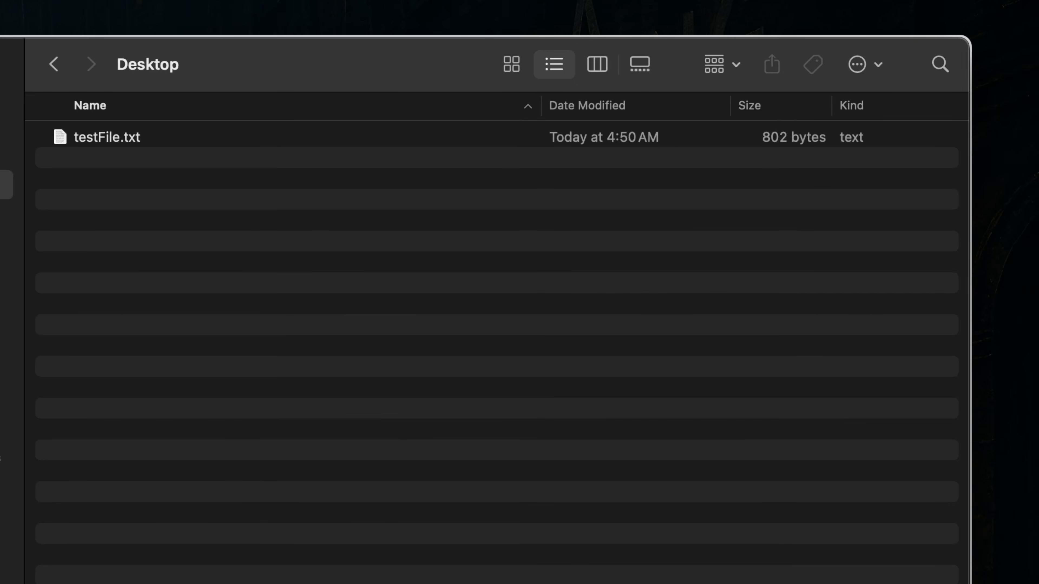
{"action": "left_click", "coordinate": [282, 139]}
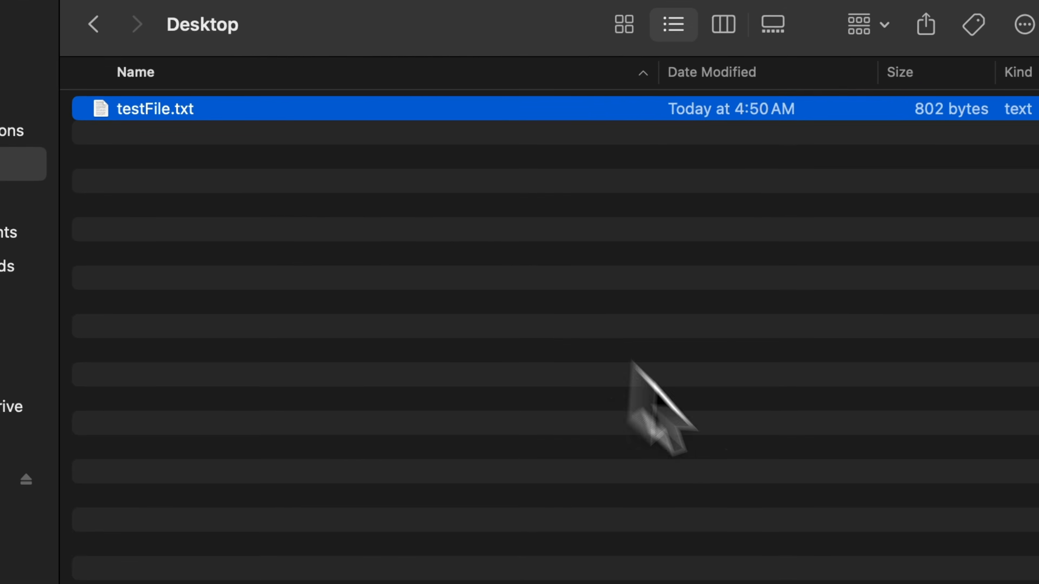
{"action": "key", "text": "space"}
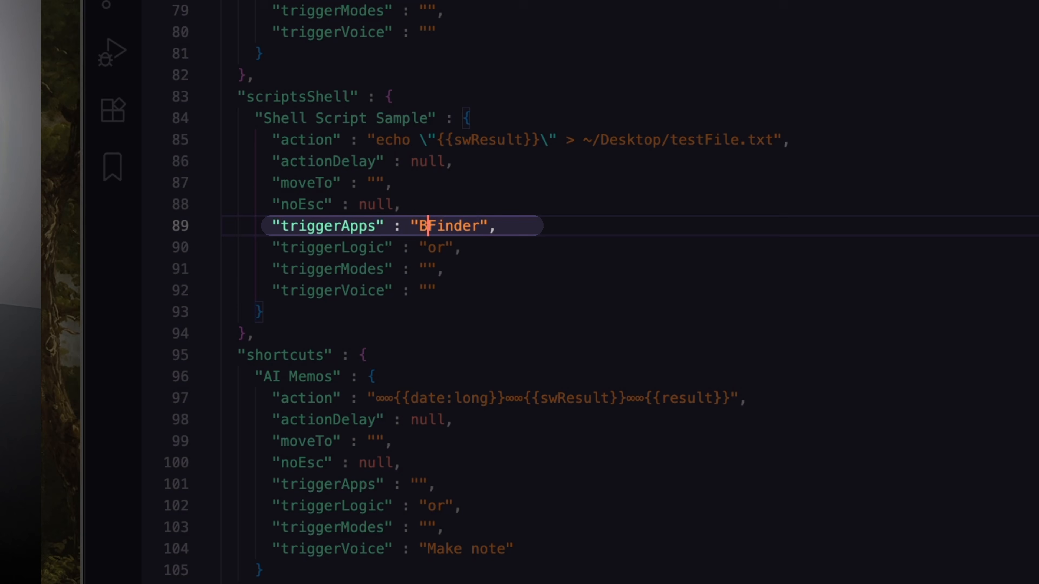
Add Bear before Finder in the Shell Script Sample's triggerApps and change the list to the exclusions !Bear|!Arc
{"action": "type", "text": "ear|"}
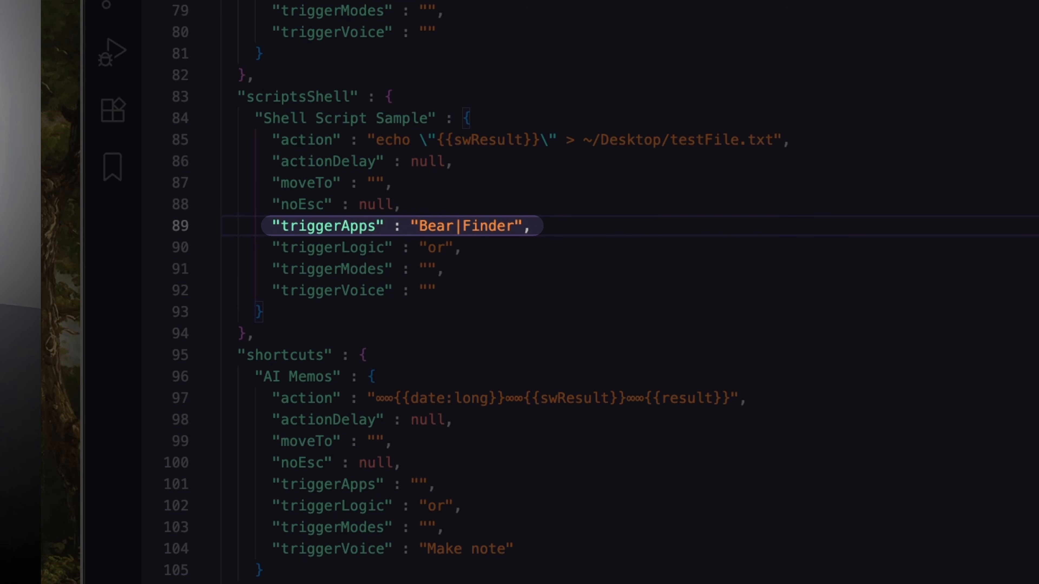
{"action": "left_click", "coordinate": [256, 582]}
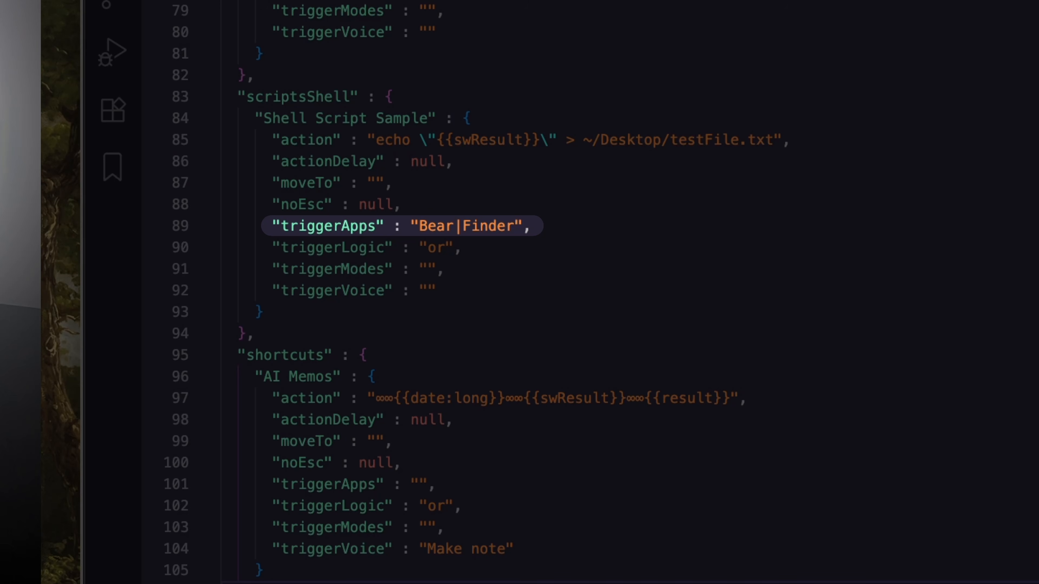
{"action": "left_click", "coordinate": [421, 224]}
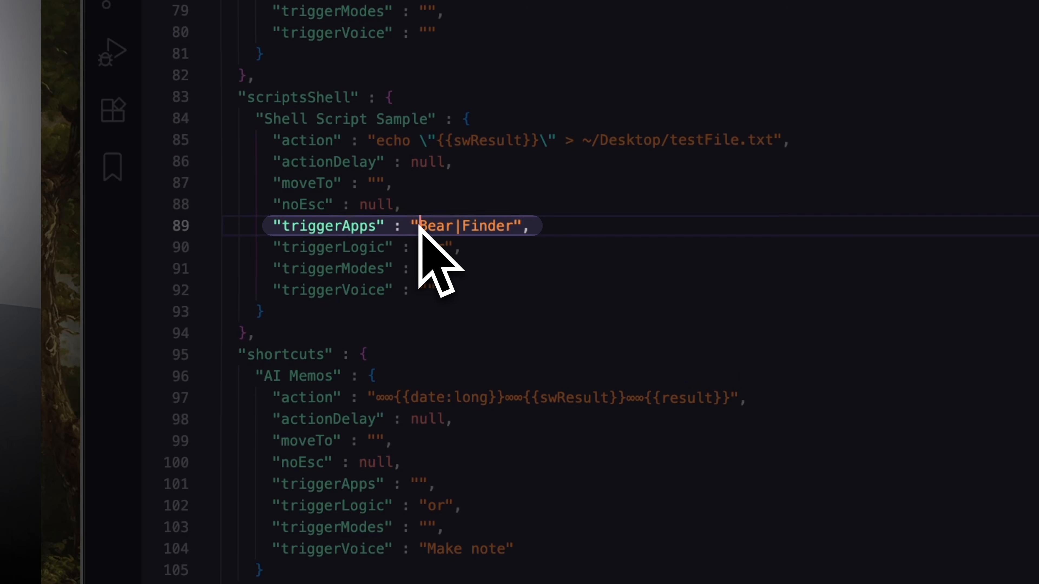
{"action": "type", "text": "!"}
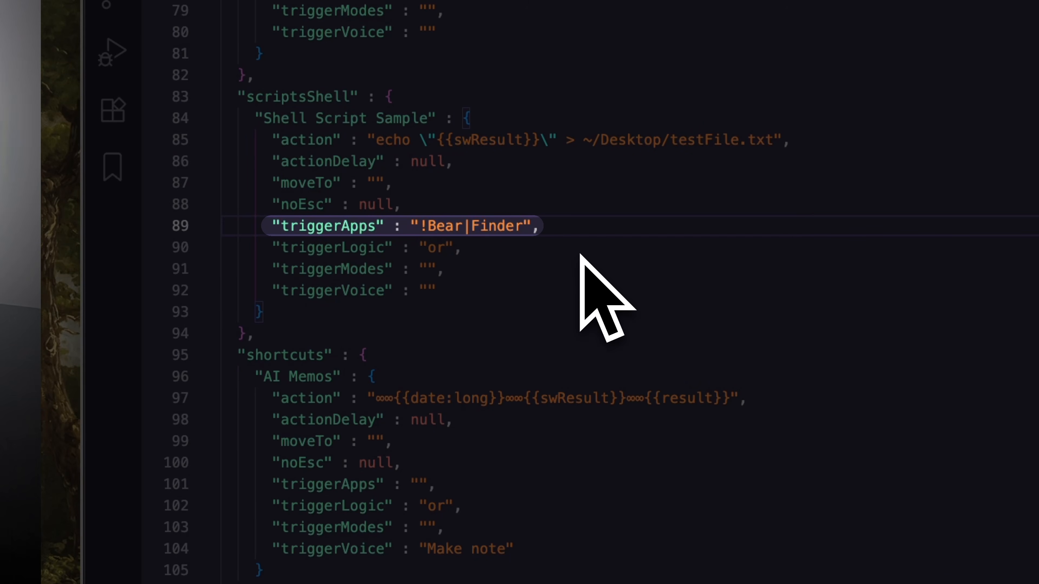
{"action": "double_click", "coordinate": [506, 226]}
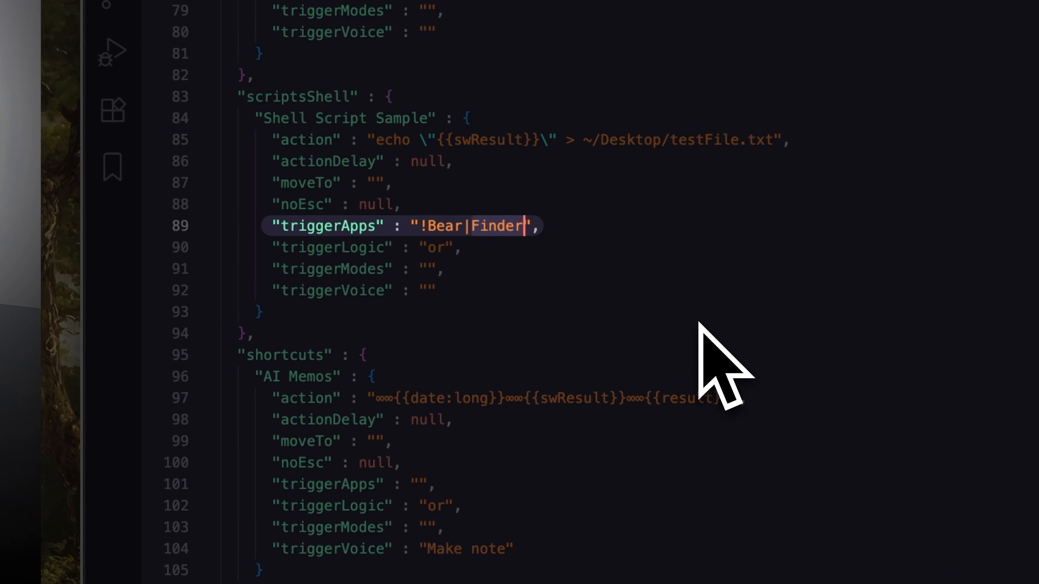
{"action": "type", "text": "!Arc"}
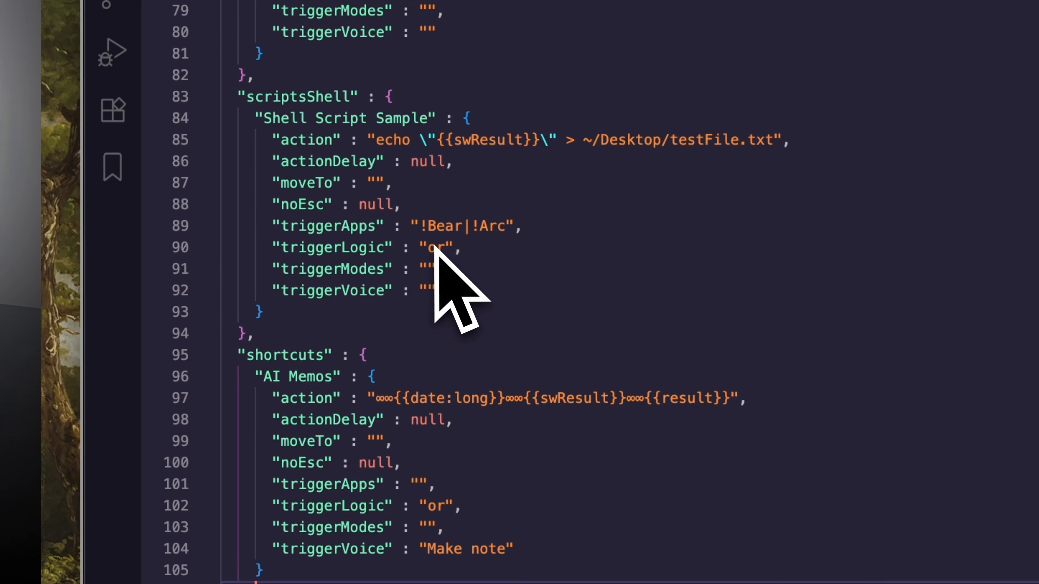
Set the Shell Script Sample's triggerLogic to "and" and its triggerModes to "Super"
{"action": "left_click", "coordinate": [444, 250]}
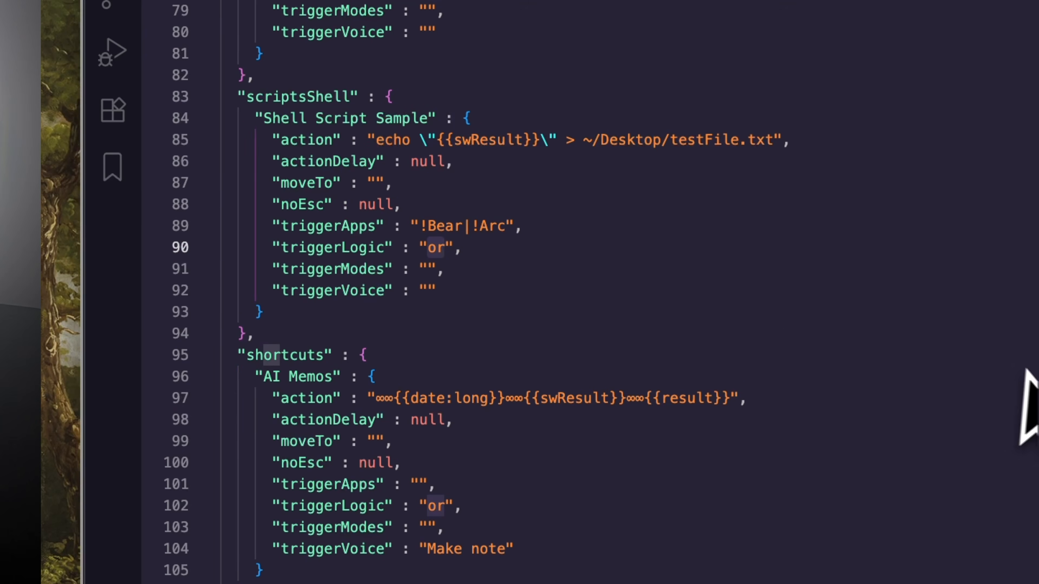
{"action": "key", "text": "BackSpace"}
{"action": "key", "text": "BackSpace"}
{"action": "type", "text": "and"}
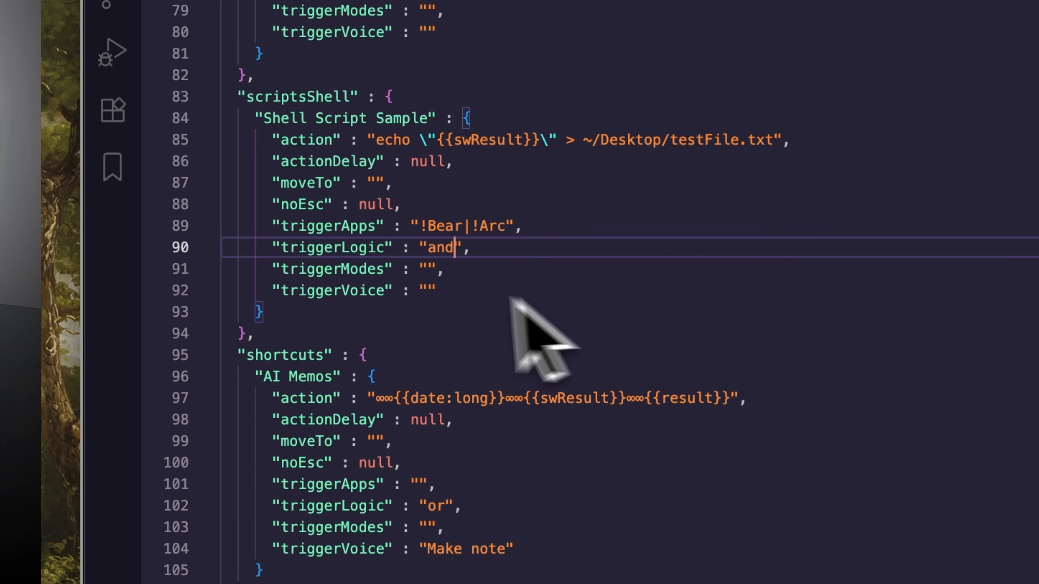
{"action": "left_click", "coordinate": [430, 270]}
{"action": "type", "text": "Sup"}
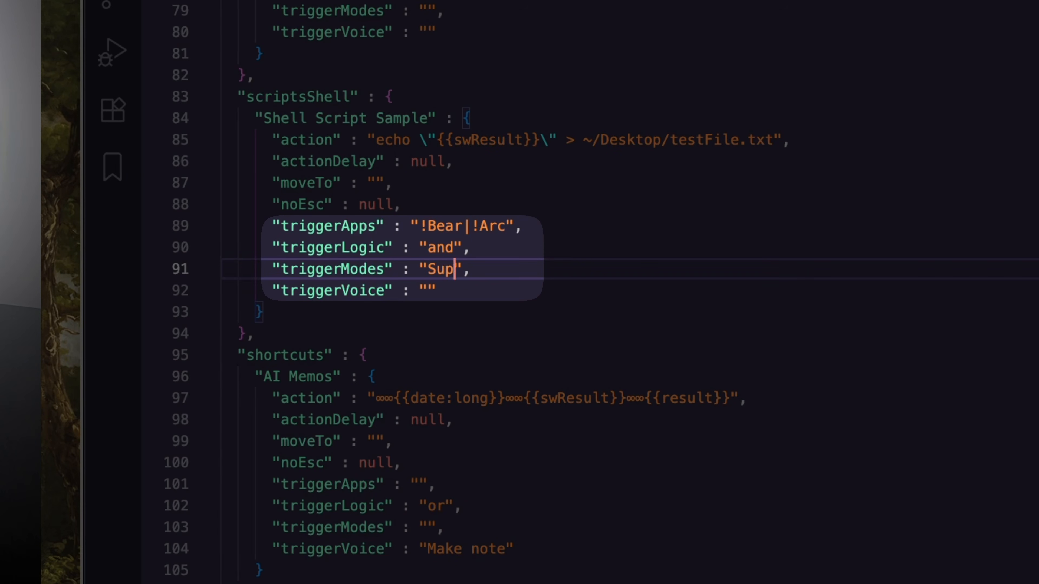
{"action": "type", "text": "er"}
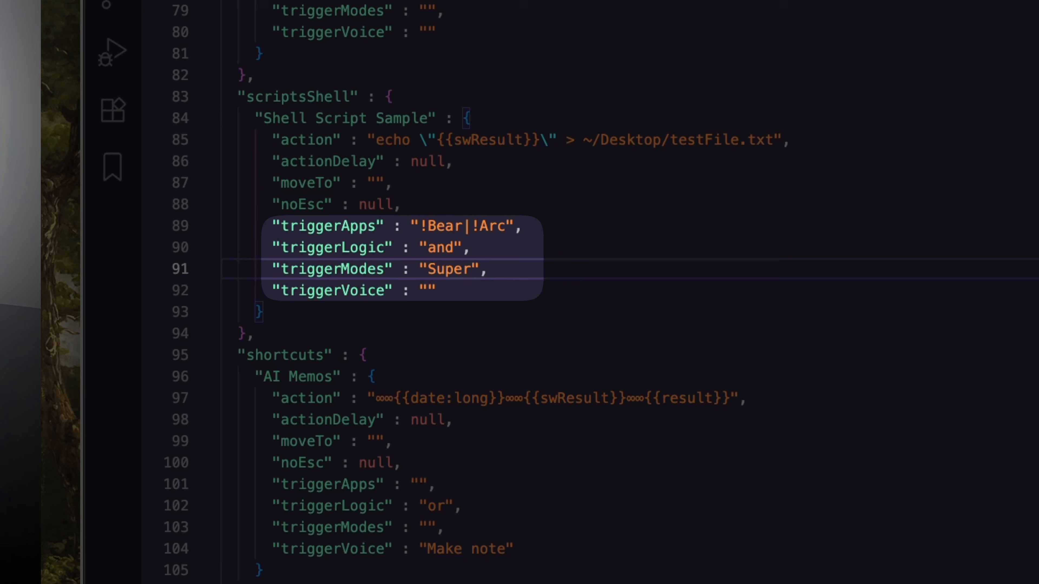
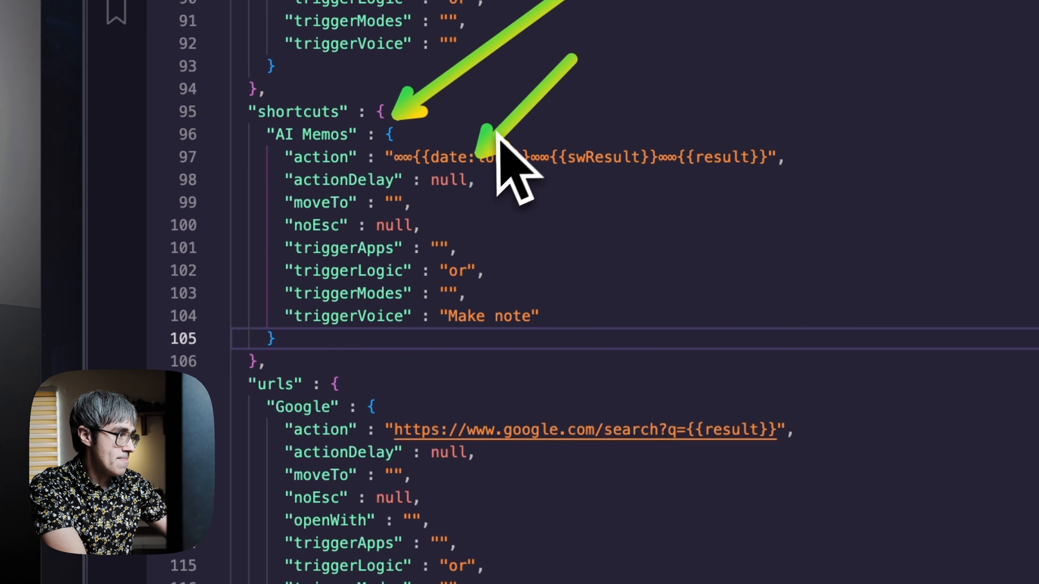
{"action": "left_click_drag", "start_coordinate": [657, 56], "coordinate": [610, 136]}
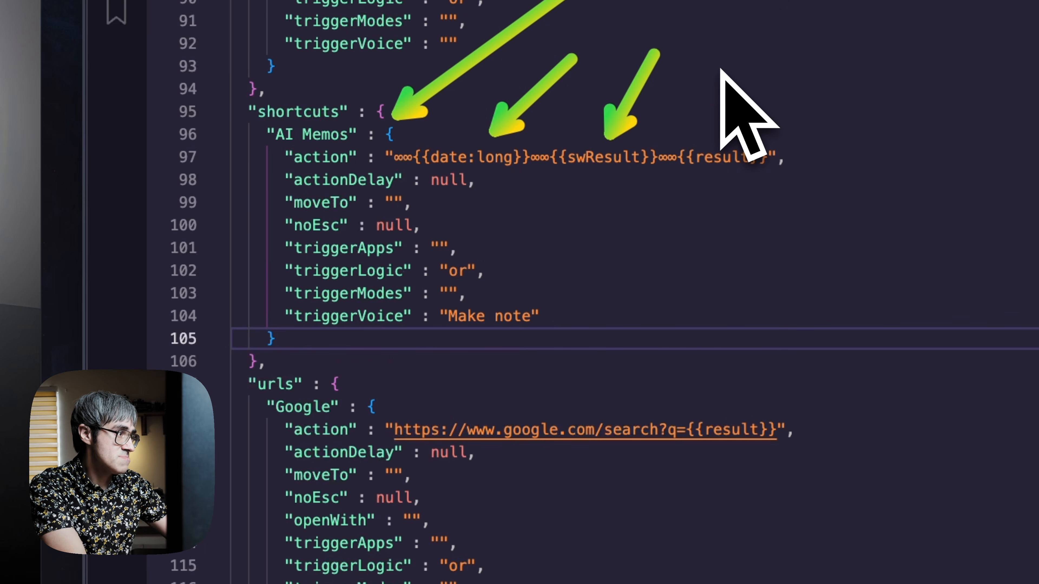
{"action": "left_click_drag", "start_coordinate": [728, 61], "coordinate": [737, 158]}
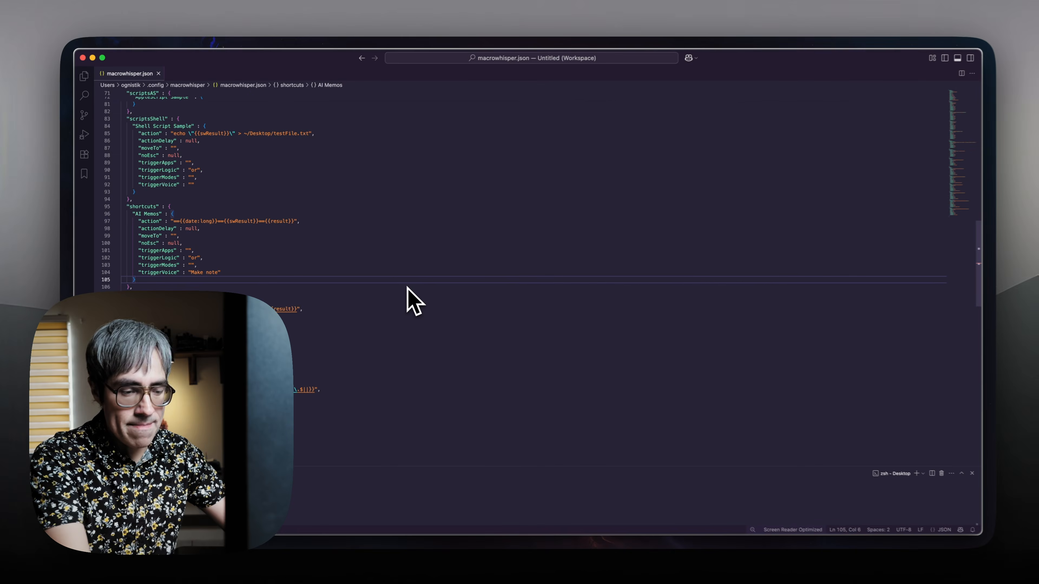
Run macrowhisper --add-shortcut Test in the terminal and return to macrowhisper.json in the code editor
{"action": "key", "text": "alt+Return"}
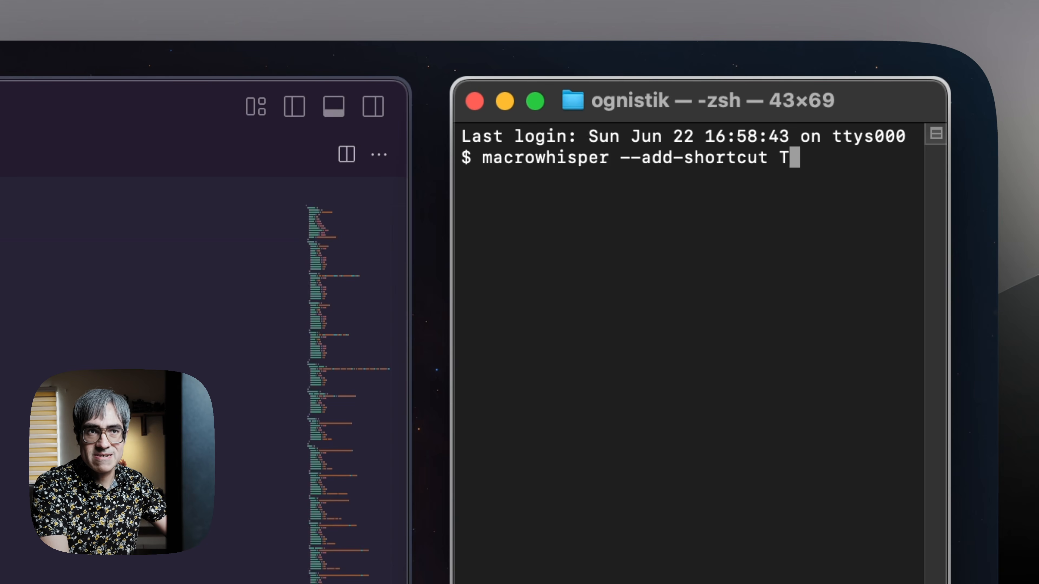
{"action": "key", "text": "Return"}
{"action": "key", "text": "super+Tab"}
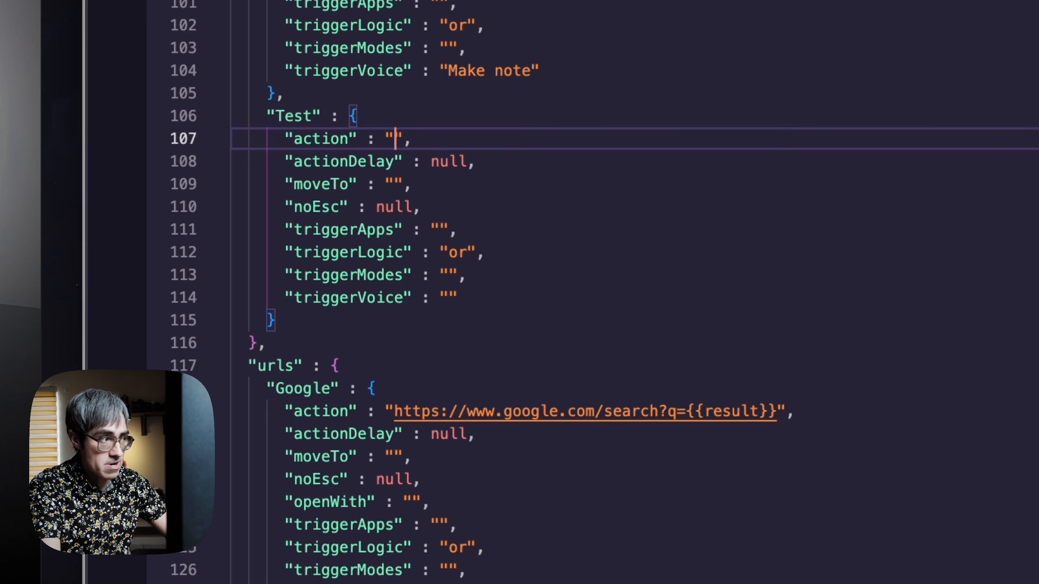
Set the Test shortcut's action to {{swResult}} and move the "Make note" triggerVoice from AI Memos to Test
{"action": "type", "text": "wResult"}
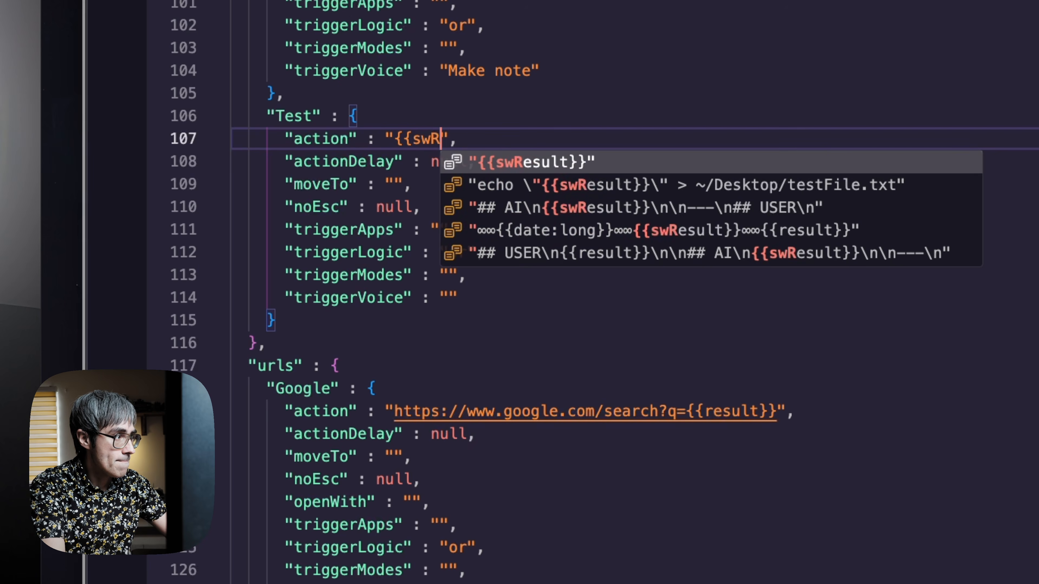
{"action": "type", "text": "}}"}
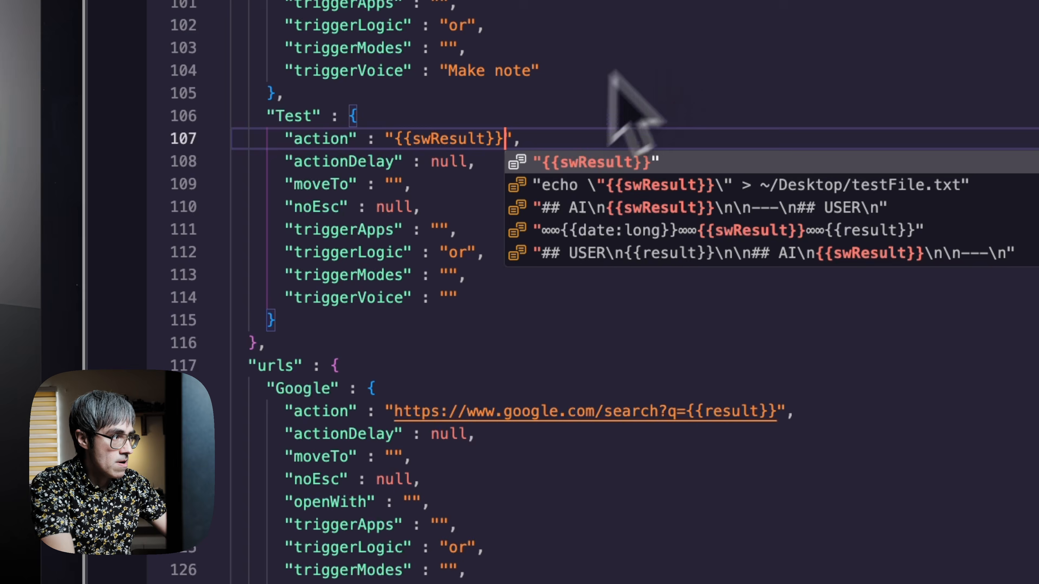
{"action": "scroll", "coordinate": [638, 98], "scroll_direction": "up", "scroll_amount": 5}
{"action": "left_click", "coordinate": [677, 97]}
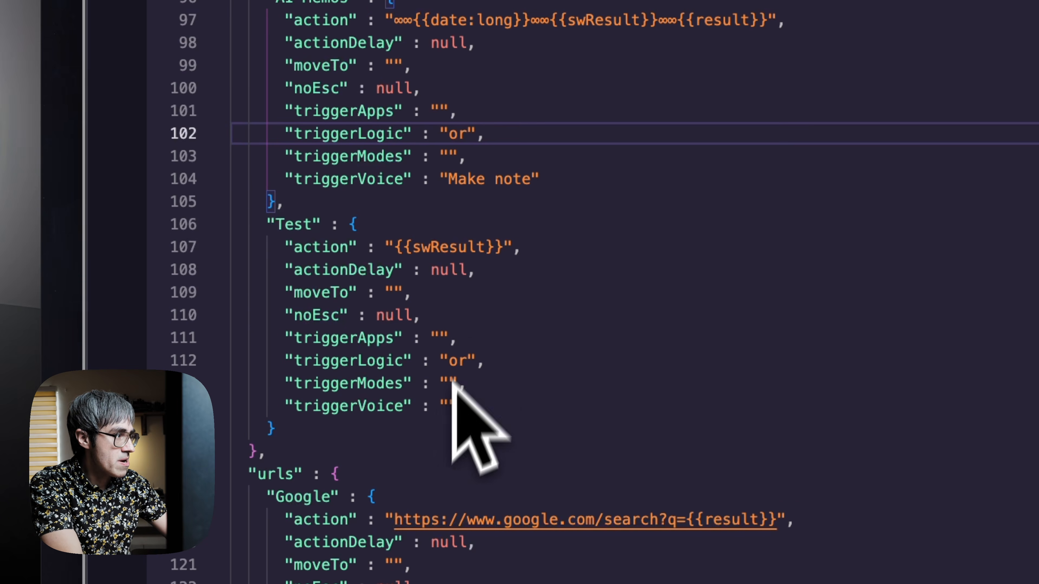
{"action": "left_click_drag", "start_coordinate": [533, 184], "coordinate": [447, 180]}
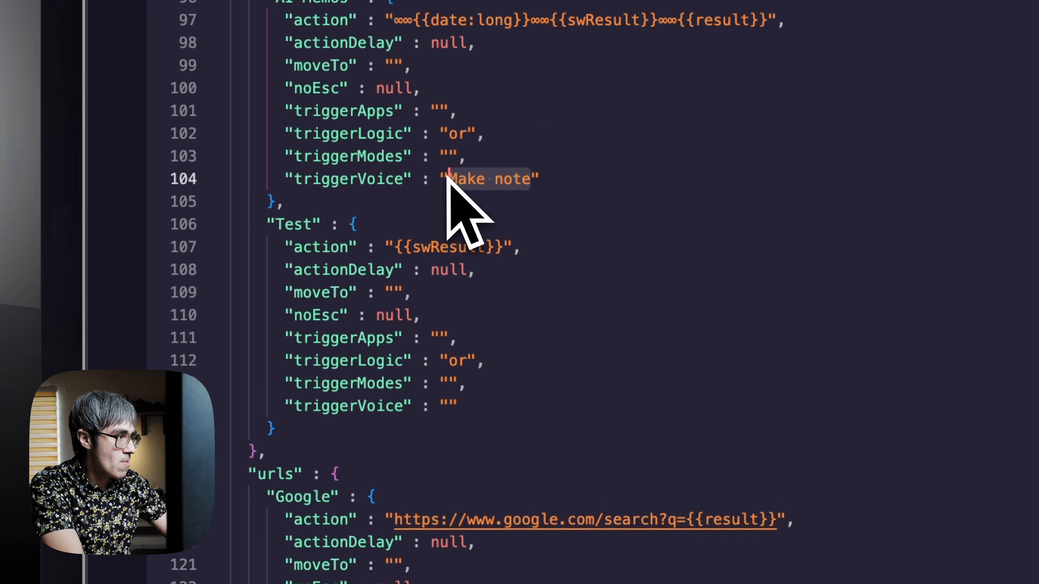
{"action": "key", "text": "BackSpace"}
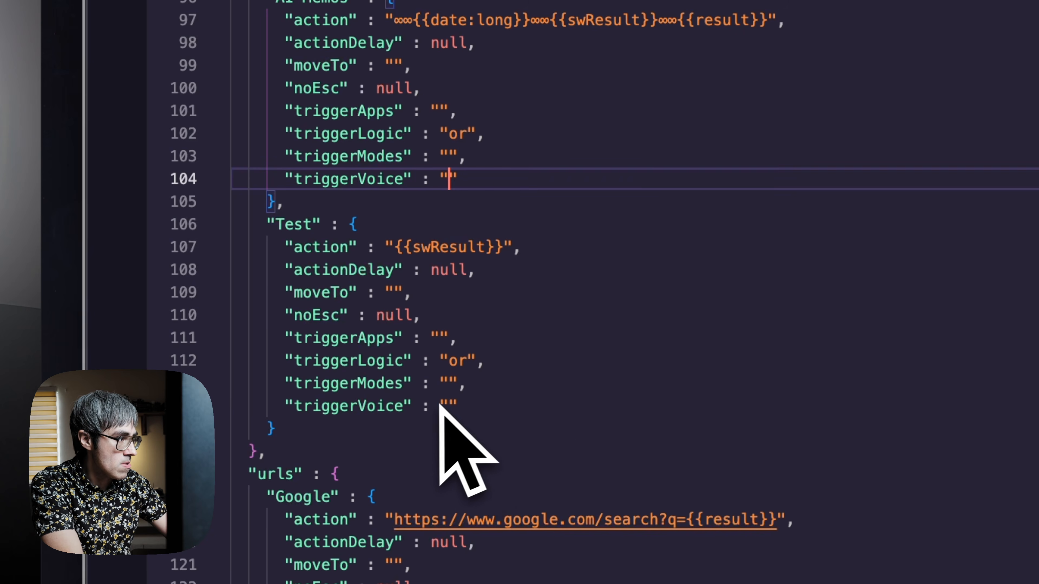
{"action": "left_click", "coordinate": [448, 405]}
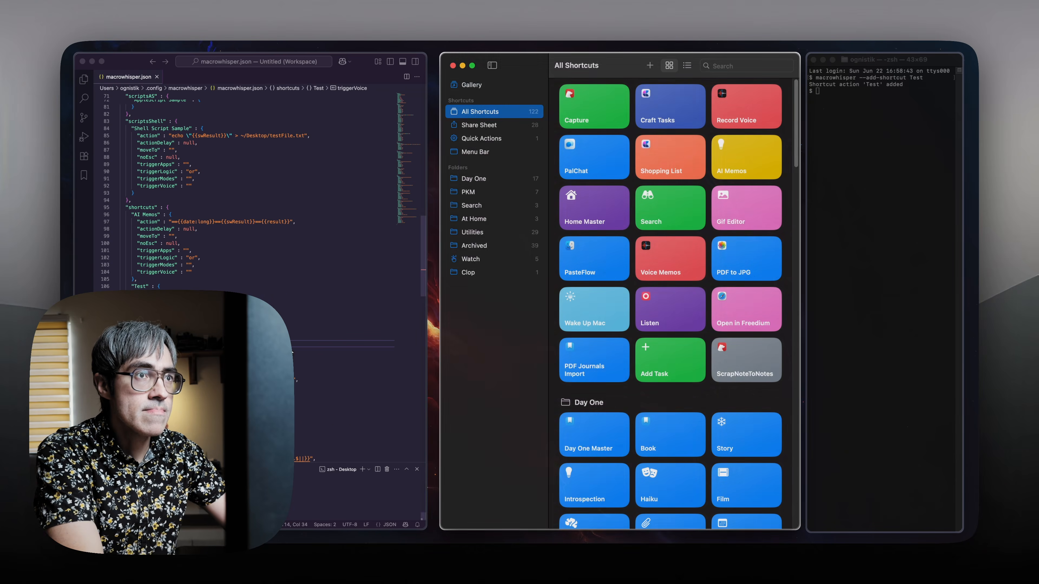
Create a new shortcut named Test in the Shortcuts app and add the Notes Create Note action to it
{"action": "left_click", "coordinate": [650, 66]}
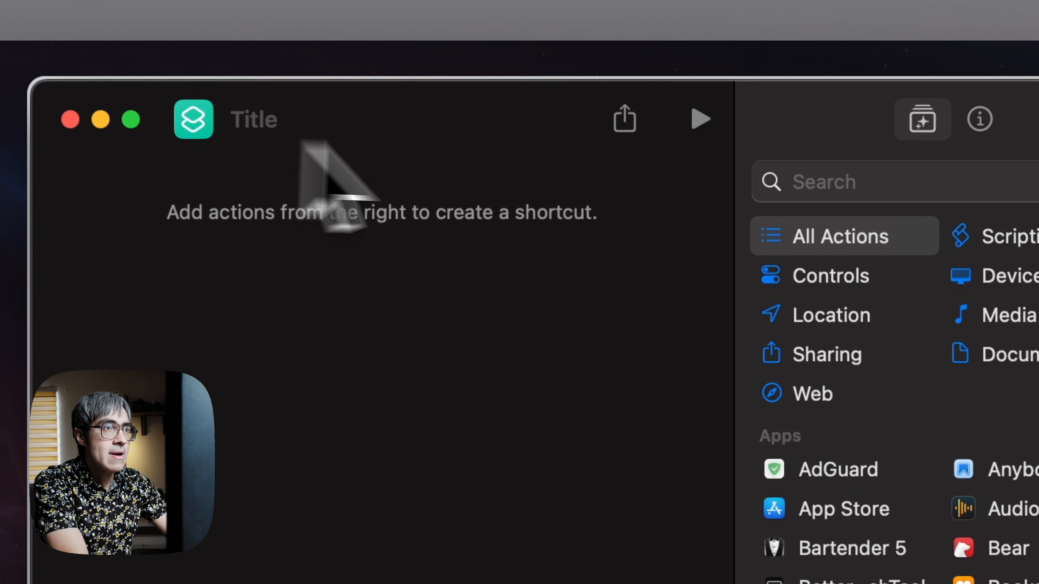
{"action": "left_click", "coordinate": [818, 185]}
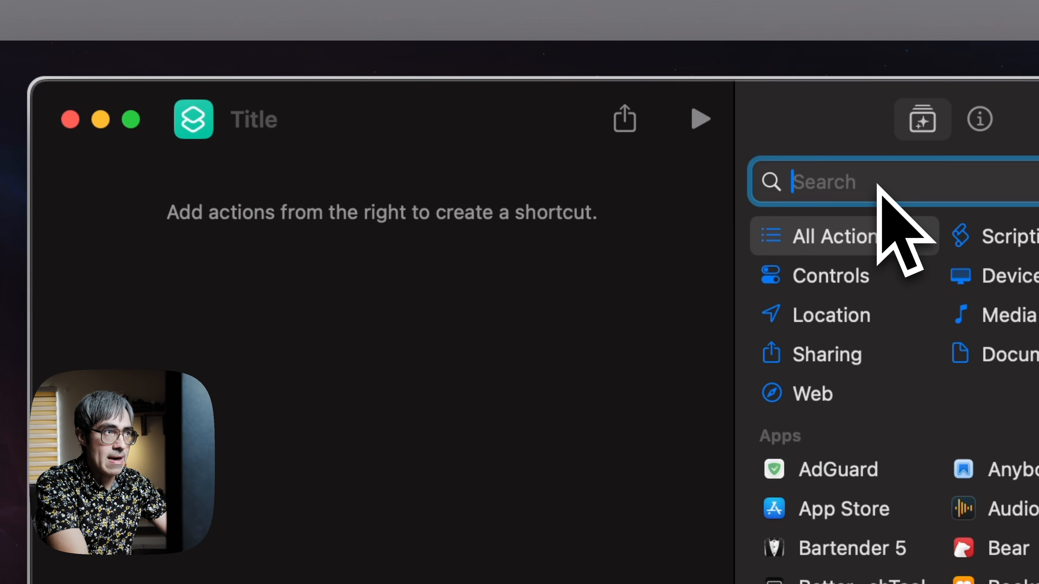
{"action": "left_click", "coordinate": [258, 132]}
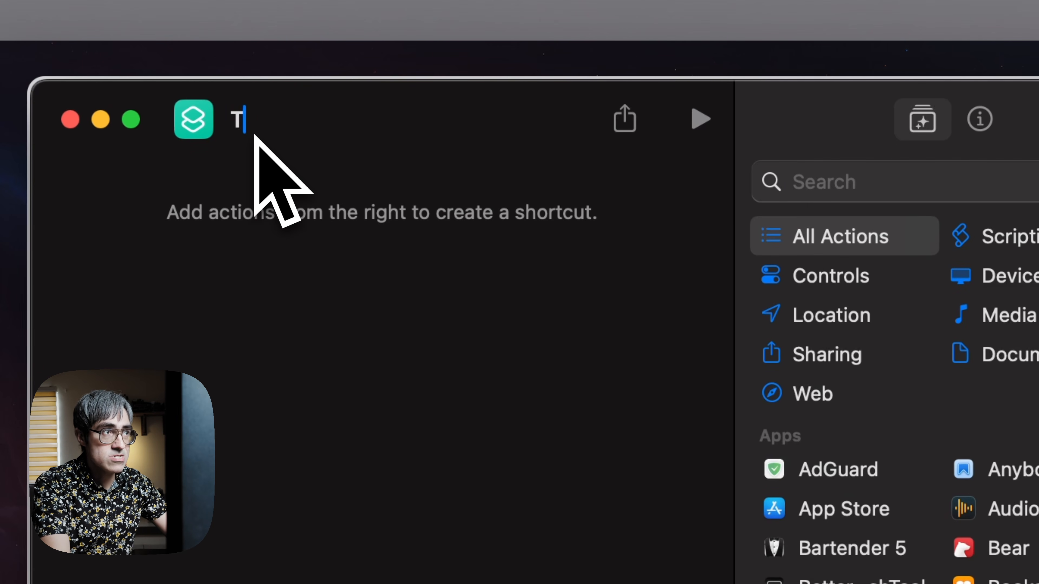
{"action": "left_click", "coordinate": [886, 190]}
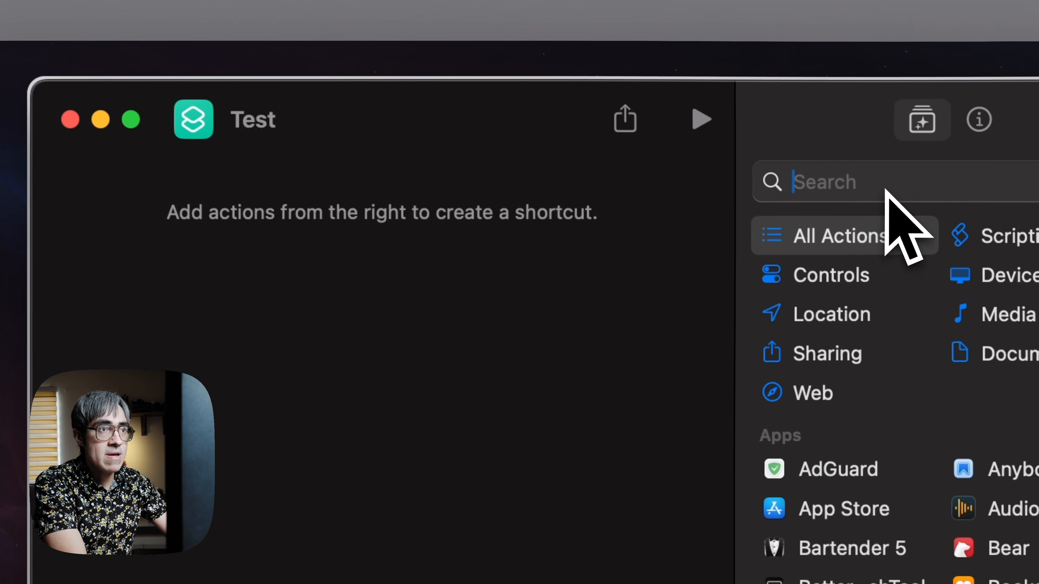
{"action": "type", "text": "Create Note"}
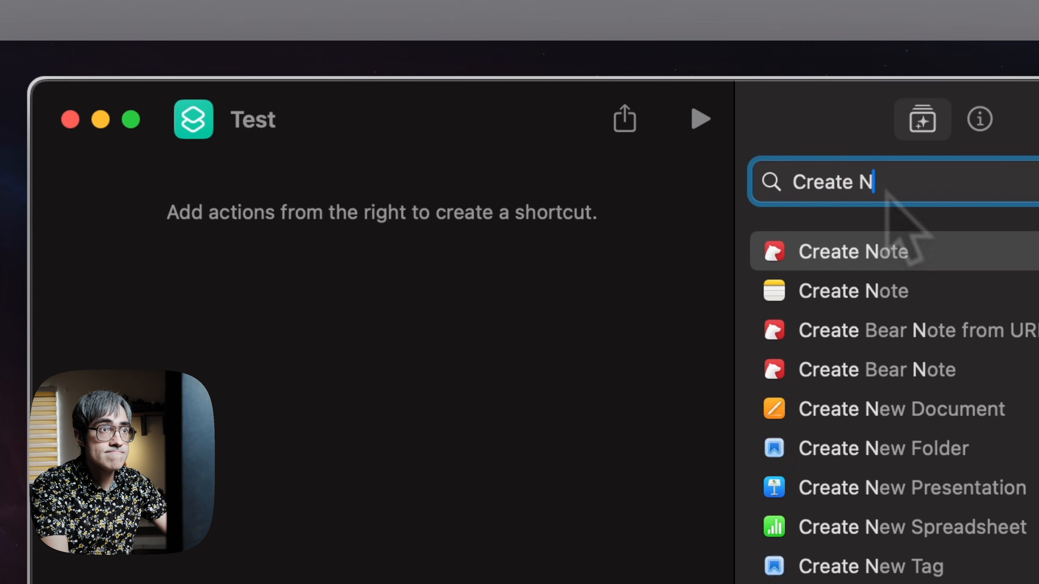
{"action": "double_click", "coordinate": [886, 291]}
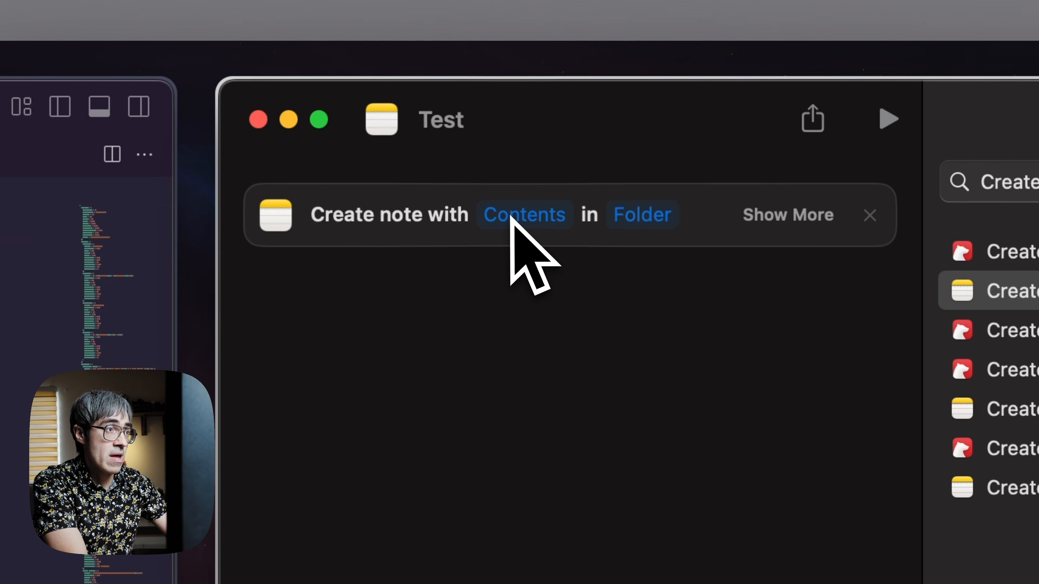
Insert the Shortcut Input variable as the contents of the Create Note action
{"action": "left_click", "coordinate": [519, 226]}
{"action": "right_click", "coordinate": [526, 224]}
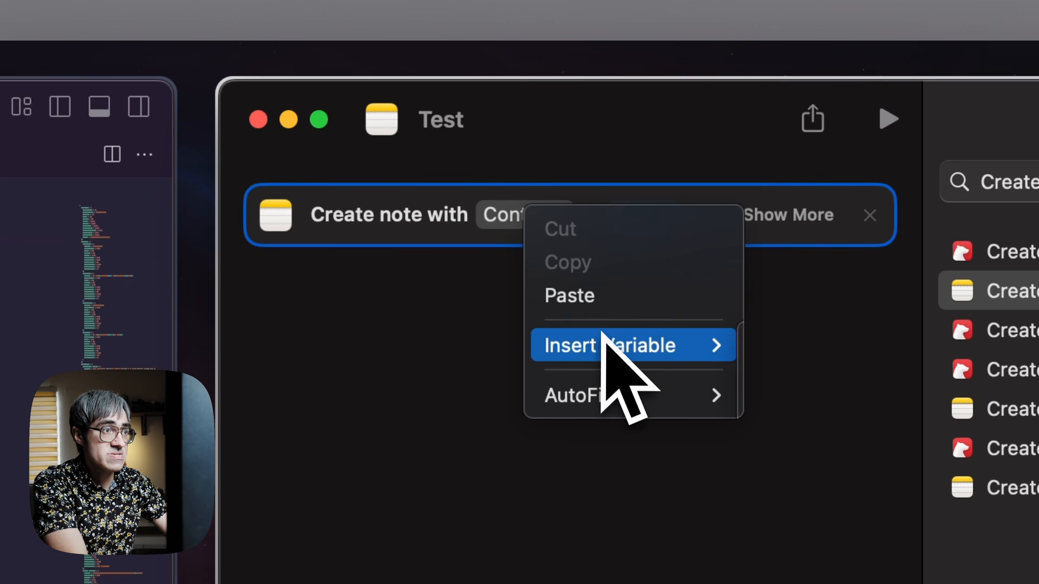
{"action": "mouse_move", "coordinate": [603, 348]}
{"action": "left_click", "coordinate": [851, 517]}
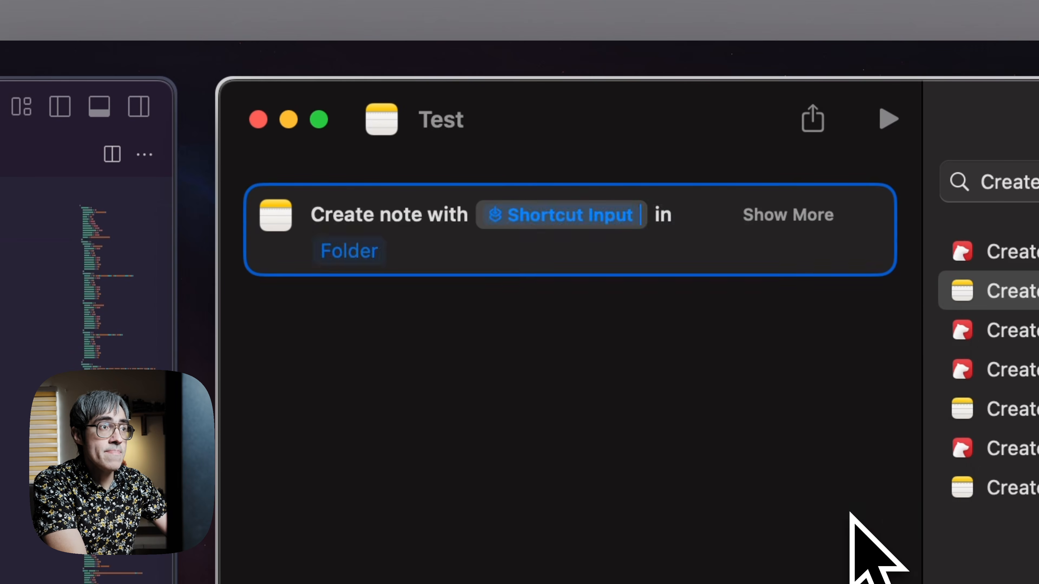
Expand the Create Note action's options and insert the Current Date variable as the note's name
{"action": "left_click", "coordinate": [787, 362]}
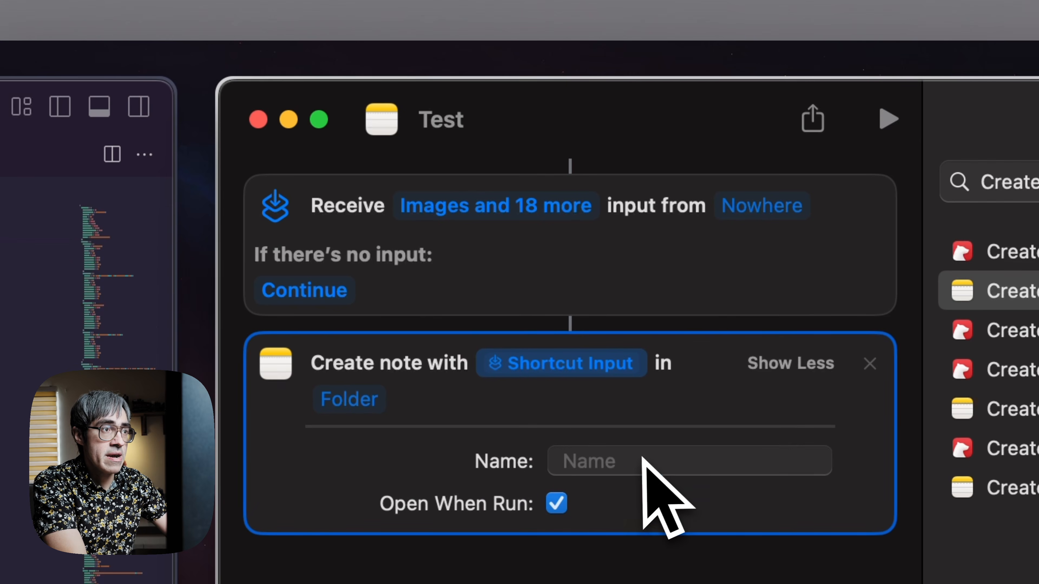
{"action": "left_click", "coordinate": [639, 462]}
{"action": "right_click", "coordinate": [633, 470]}
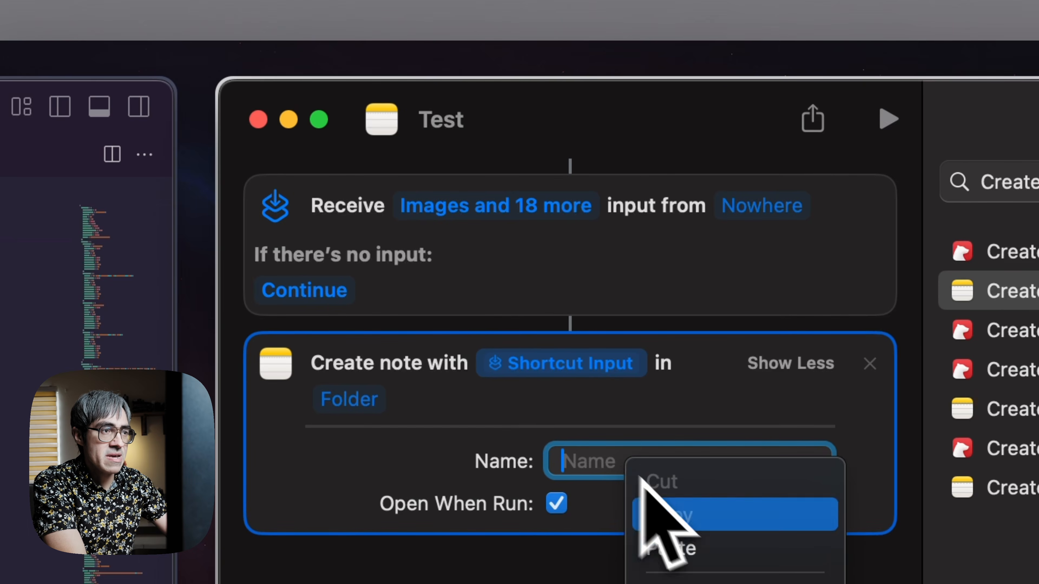
{"action": "mouse_move", "coordinate": [616, 254]}
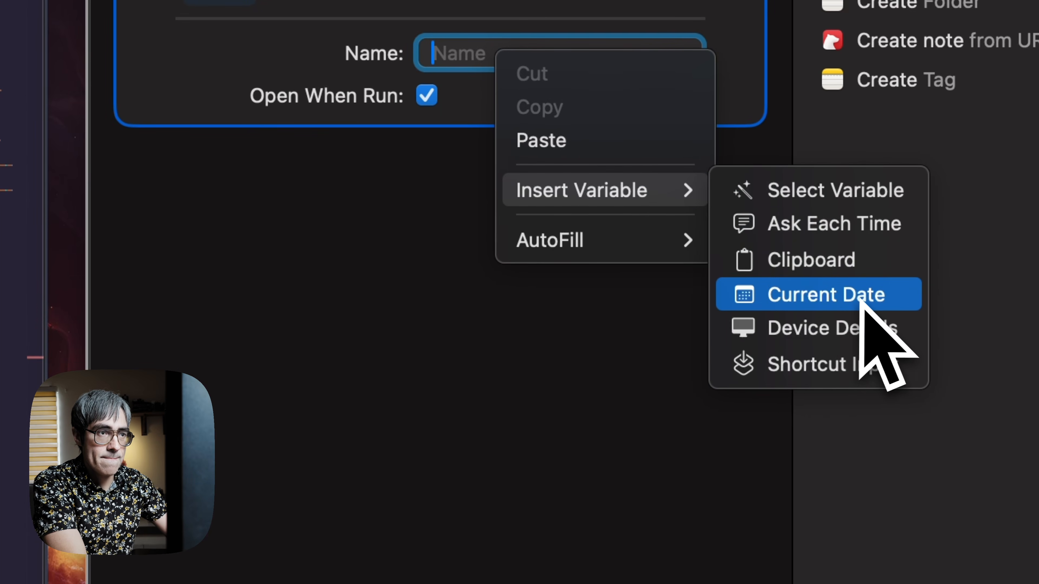
{"action": "left_click", "coordinate": [863, 299]}
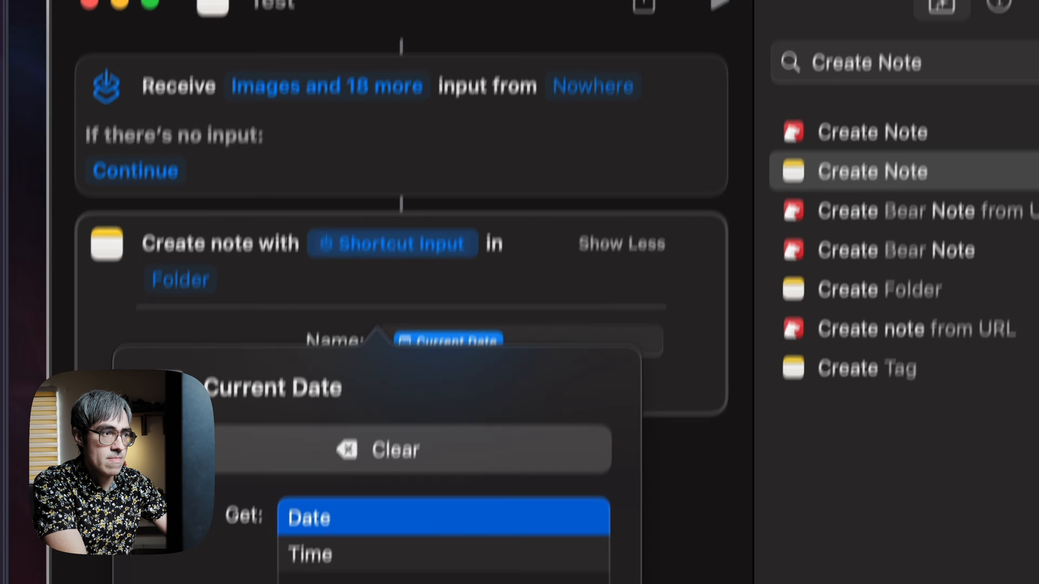
{"action": "key", "text": "Escape"}
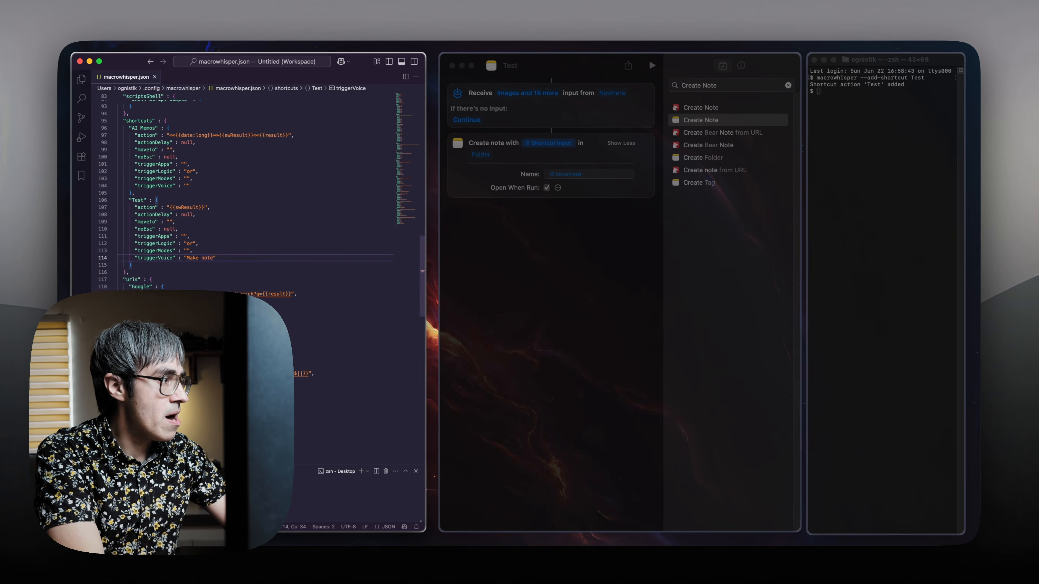
Trigger the Test shortcut with a dictated test sentence and always allow it to create the note
{"action": "key", "text": "Up"}
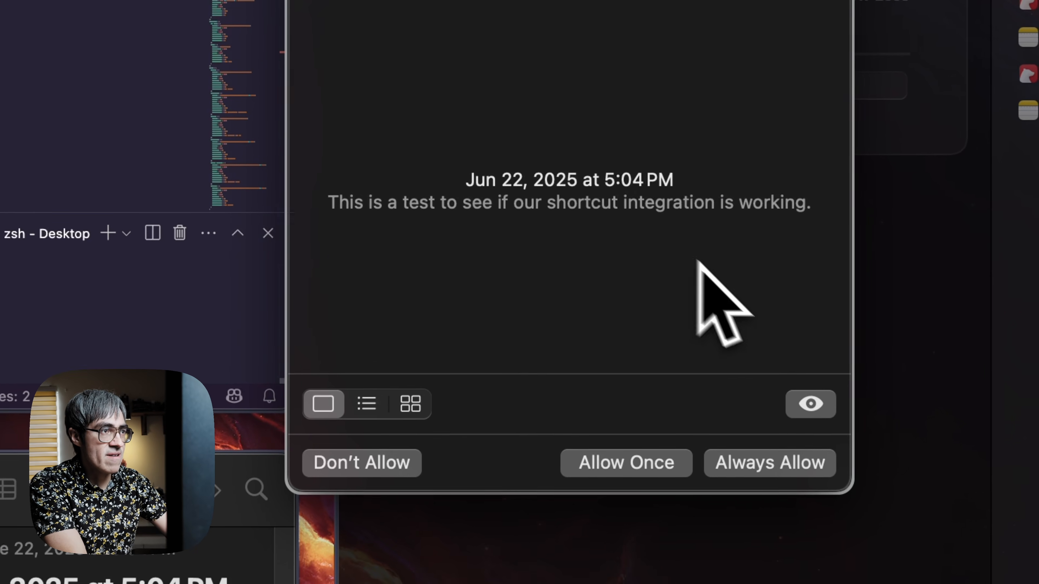
{"action": "left_click", "coordinate": [779, 468]}
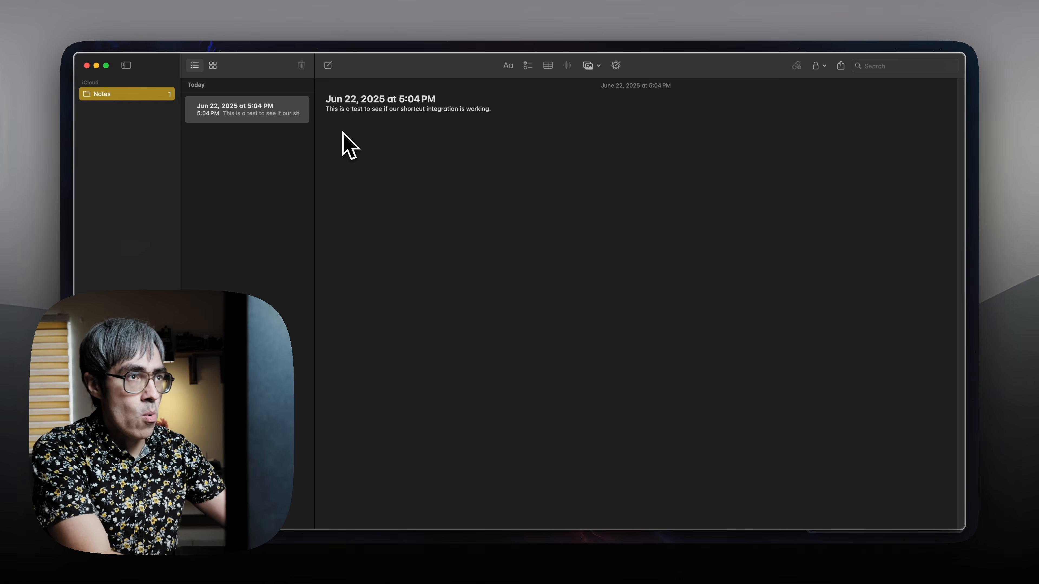
Open the Superwhisper history and highlight the voice transcript of the test dictation
{"action": "left_click", "coordinate": [941, 41]}
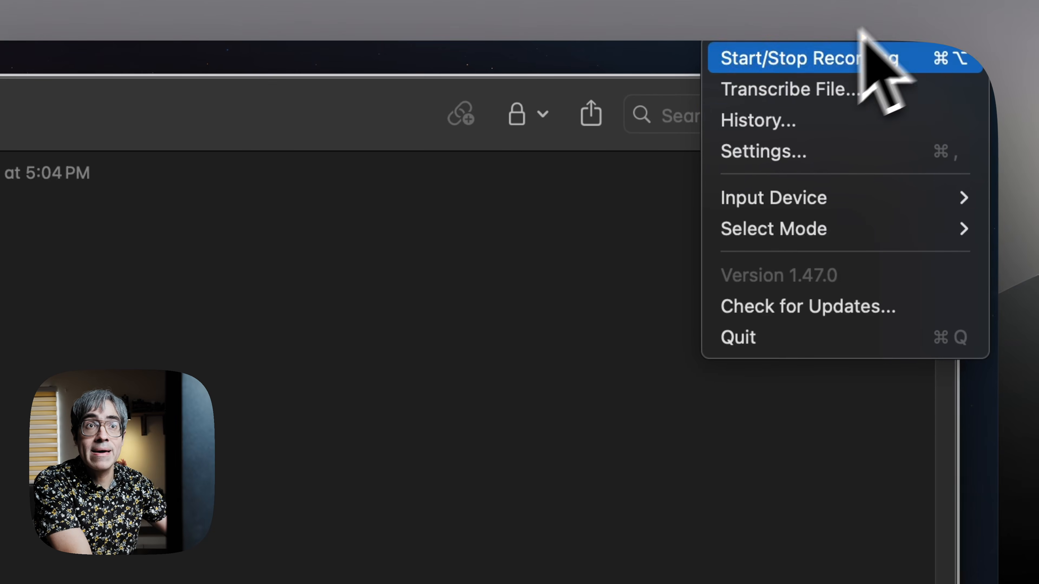
{"action": "left_click", "coordinate": [761, 123]}
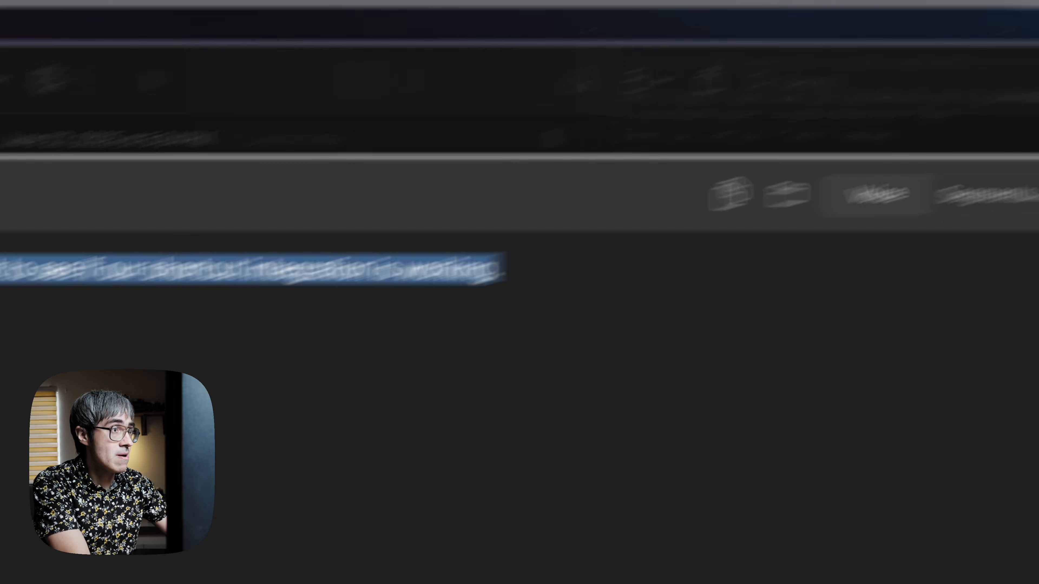
{"action": "left_click_drag", "start_coordinate": [183, 154], "coordinate": [953, 158]}
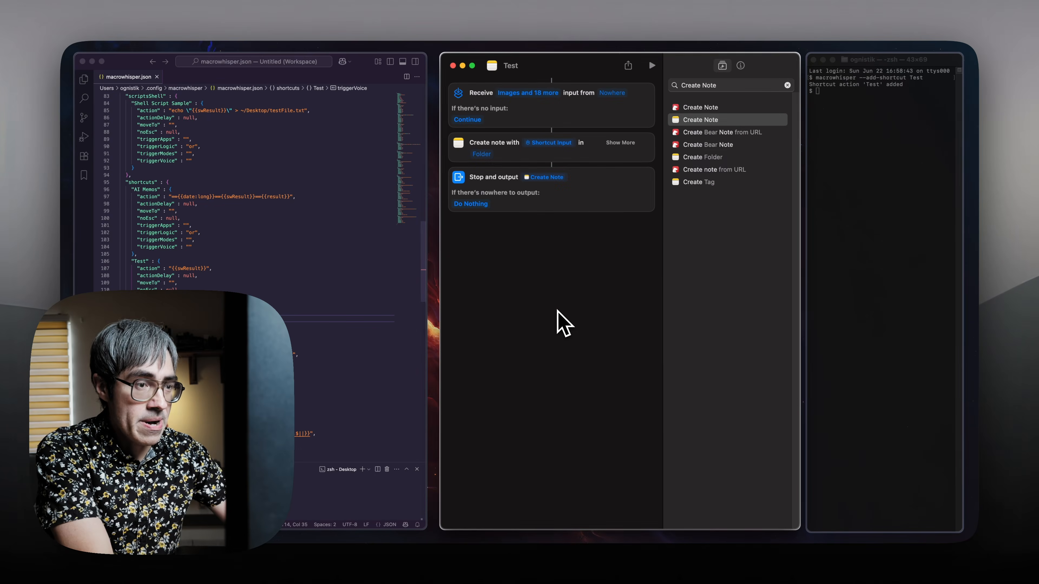
Open the Helper mode's prompt in Superwhisper and highlight the instruction to ignore the "Make note" phrase
{"action": "key", "text": "super+Tab"}
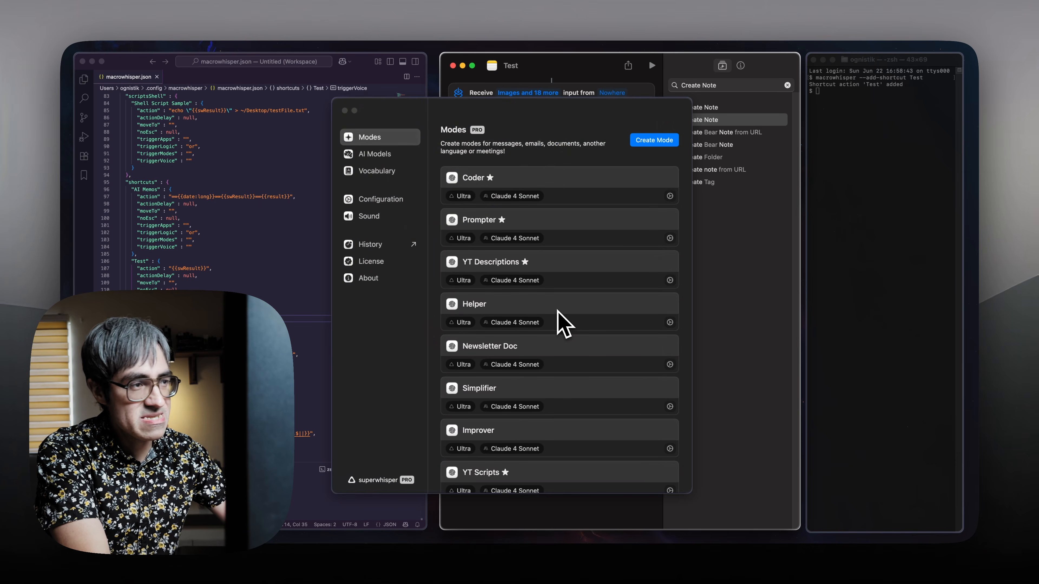
{"action": "scroll", "coordinate": [557, 343], "scroll_direction": "down", "scroll_amount": 2}
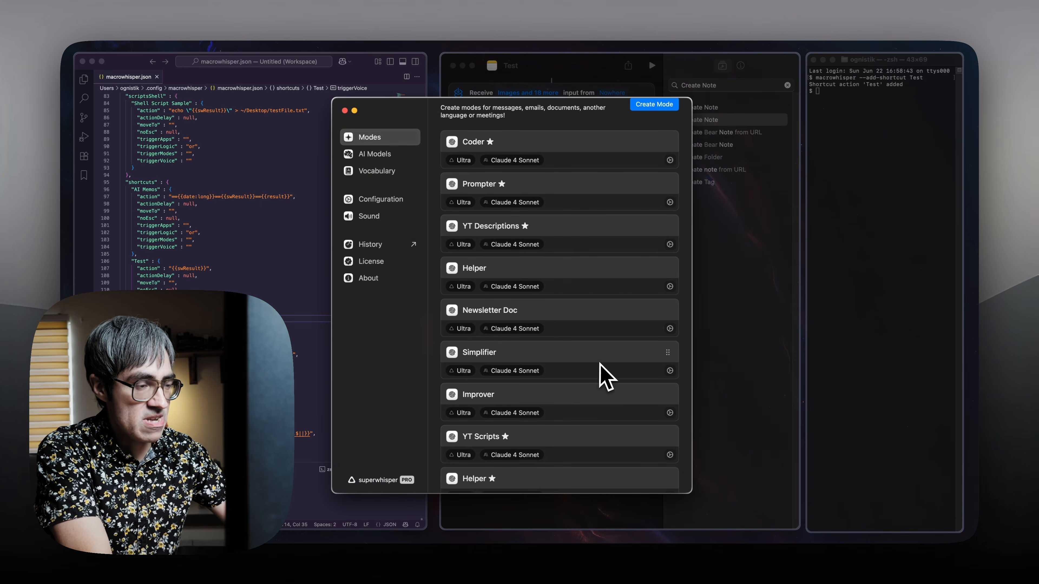
{"action": "scroll", "coordinate": [606, 376], "scroll_direction": "down", "scroll_amount": 3}
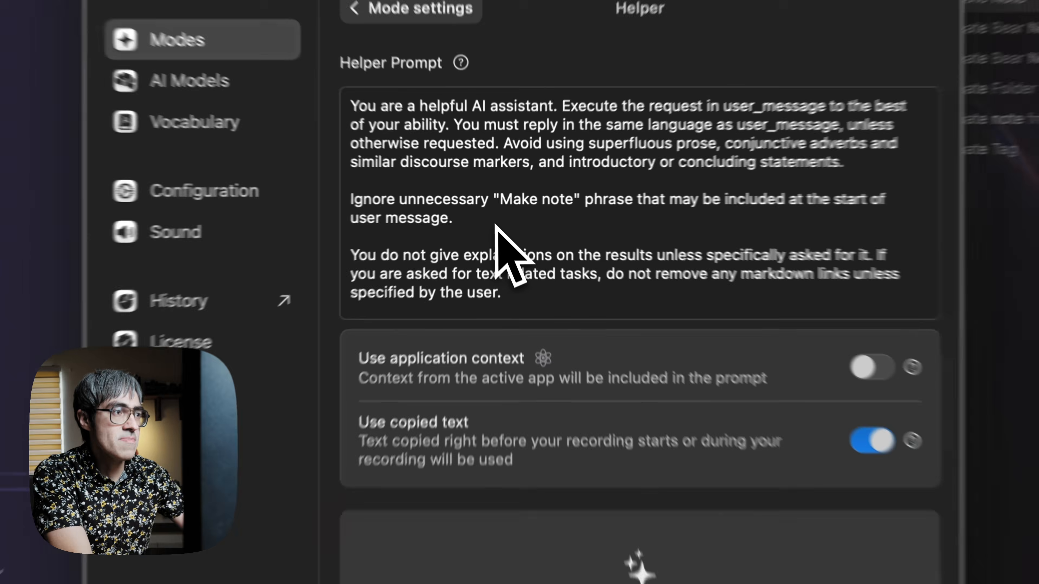
{"action": "left_click_drag", "start_coordinate": [495, 225], "coordinate": [334, 201]}
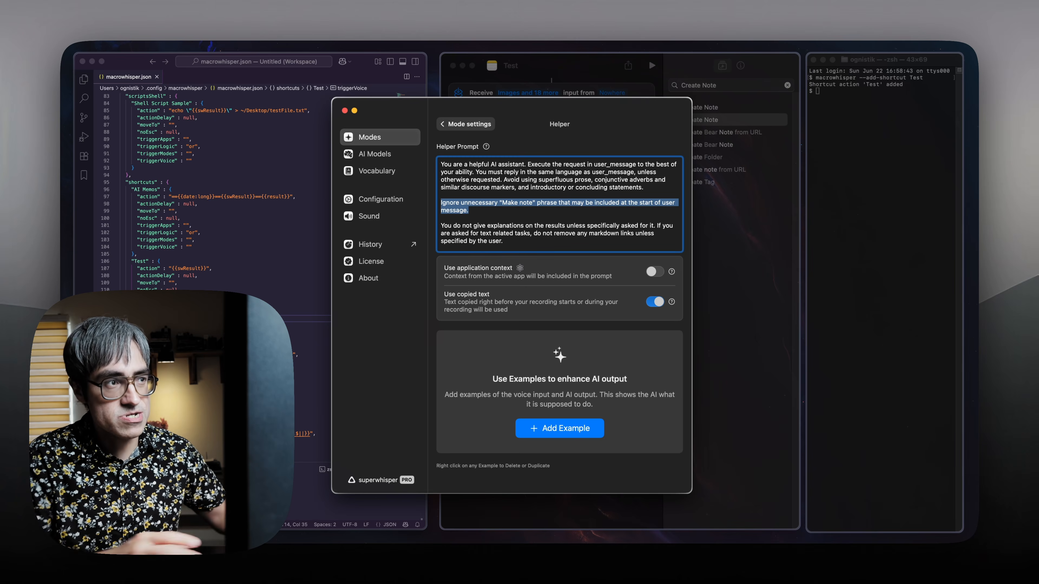
Append an instruction to the Helper prompt to title each interaction at the bottom as <title>YOUR GIVEN TITLE</title>
{"action": "left_click", "coordinate": [533, 247]}
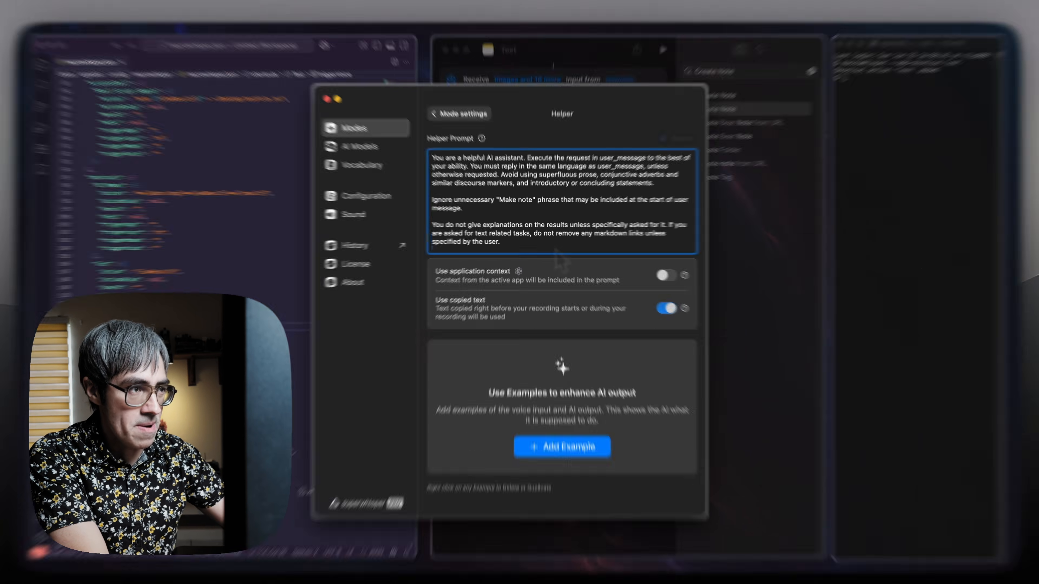
{"action": "key", "text": "Return"}
{"action": "key", "text": "Return"}
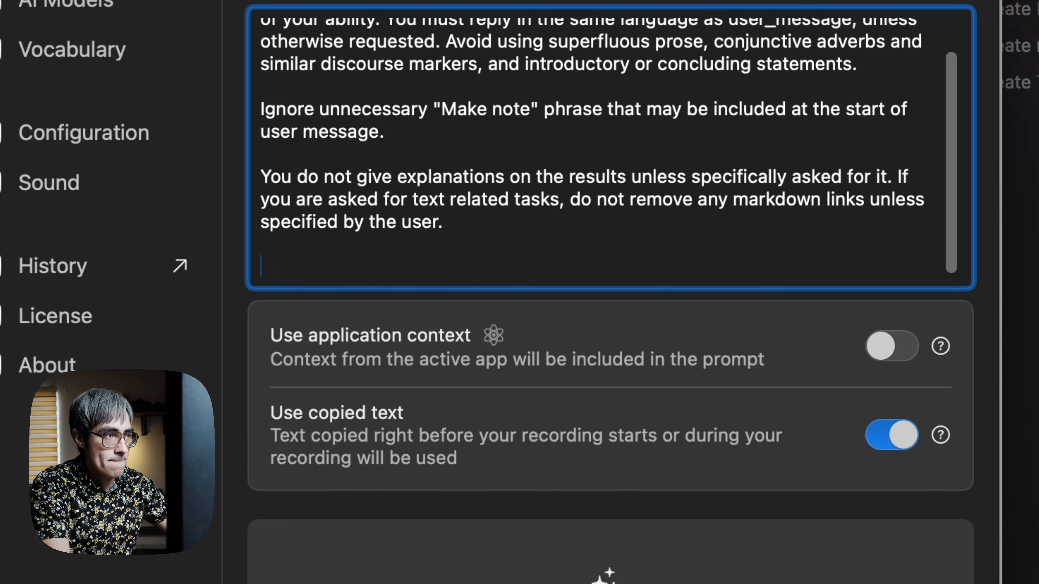
{"action": "key", "text": "super+v"}
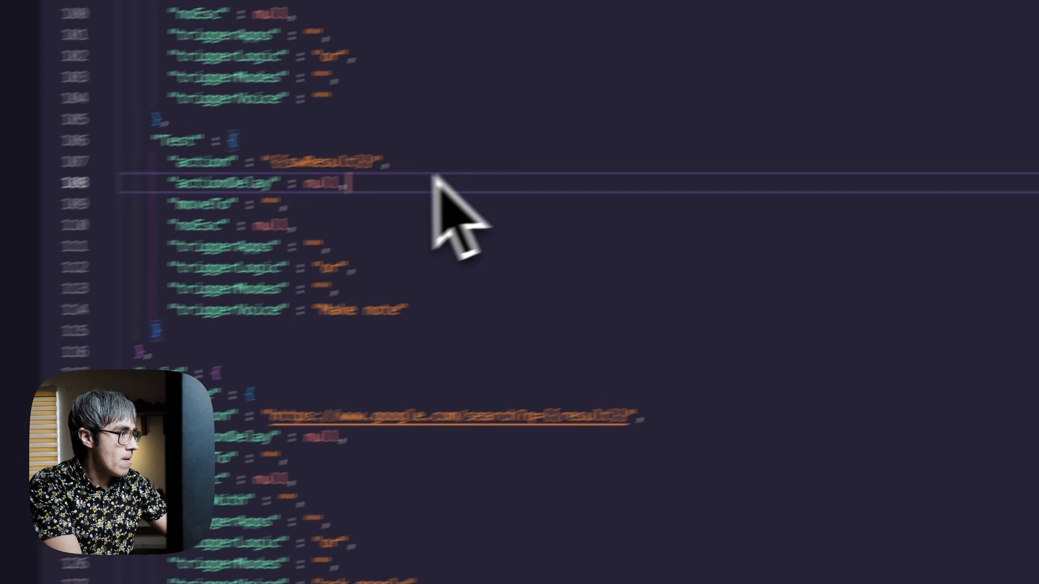
Insert the {{xml:title}} placeholder before {{swResult}} in the Test shortcut's action in macrowhisper.json
{"action": "left_click", "coordinate": [271, 163]}
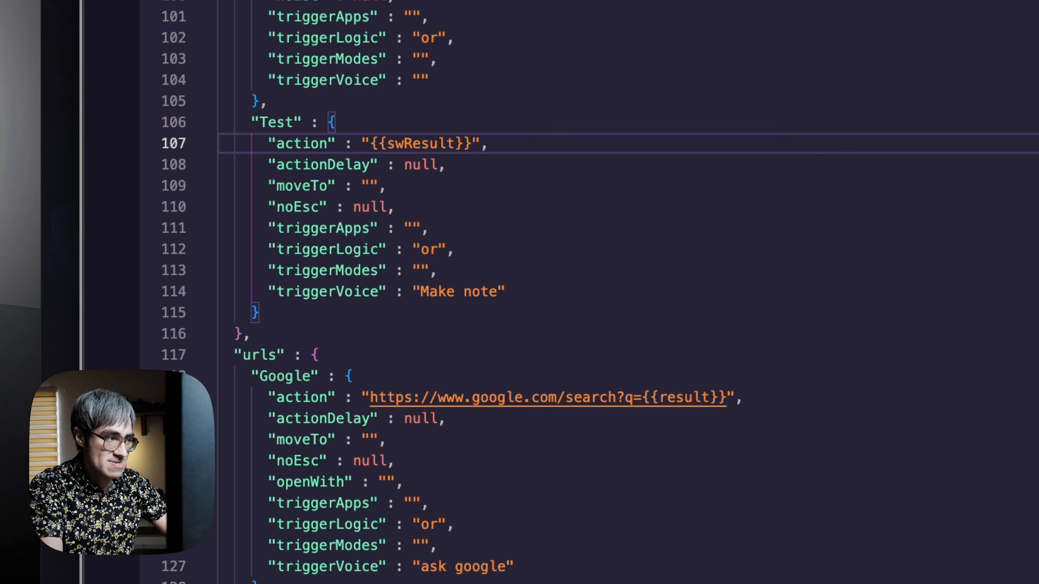
{"action": "type", "text": "{{xml"}
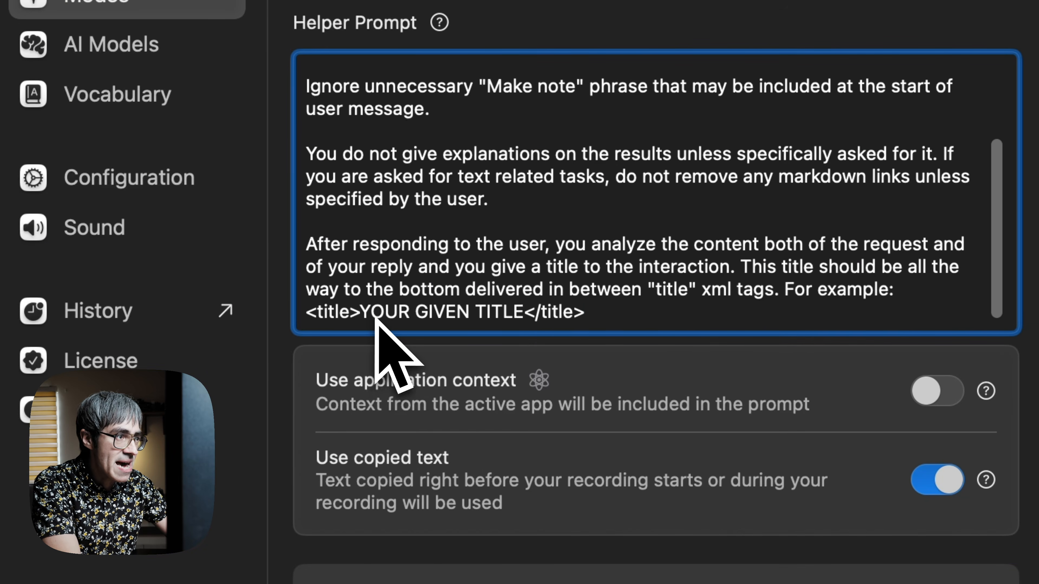
{"action": "left_click", "coordinate": [372, 315]}
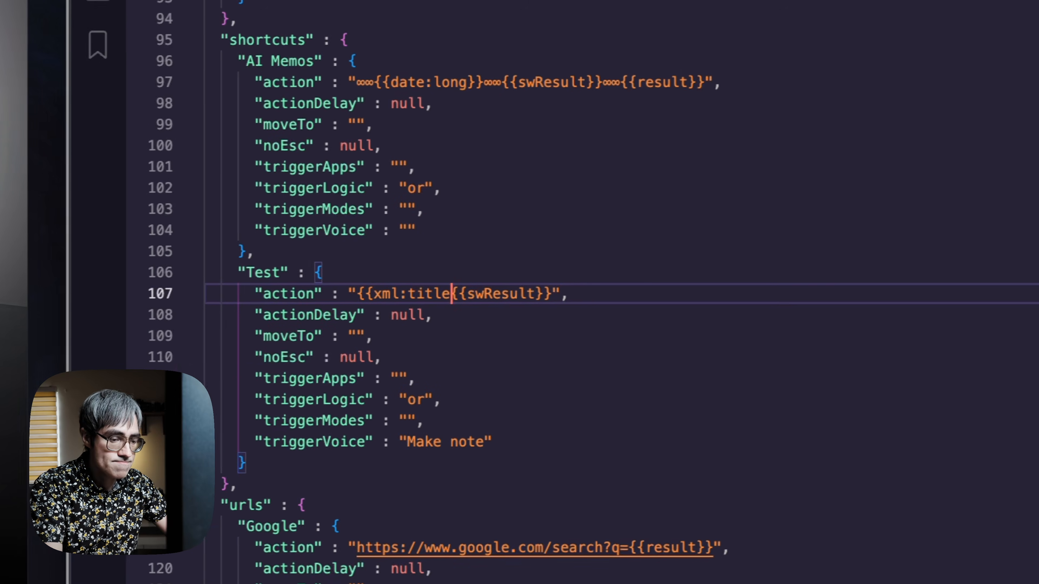
{"action": "type", "text": "}}"}
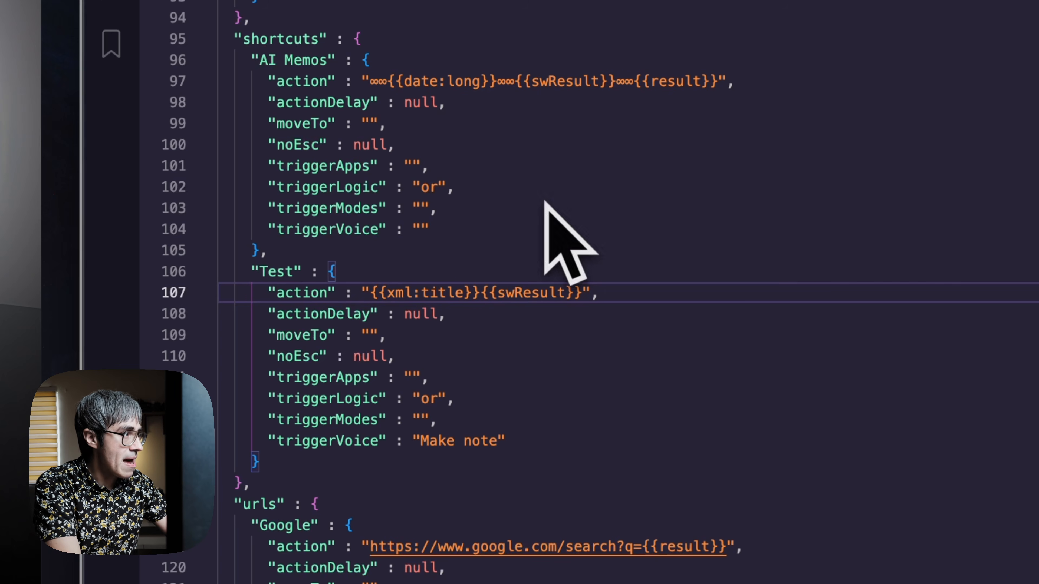
Copy the ∞∞ separator from the AI Memos action and insert it between {{xml:title}} and {{swResult}} in the Test action
{"action": "left_click", "coordinate": [390, 83]}
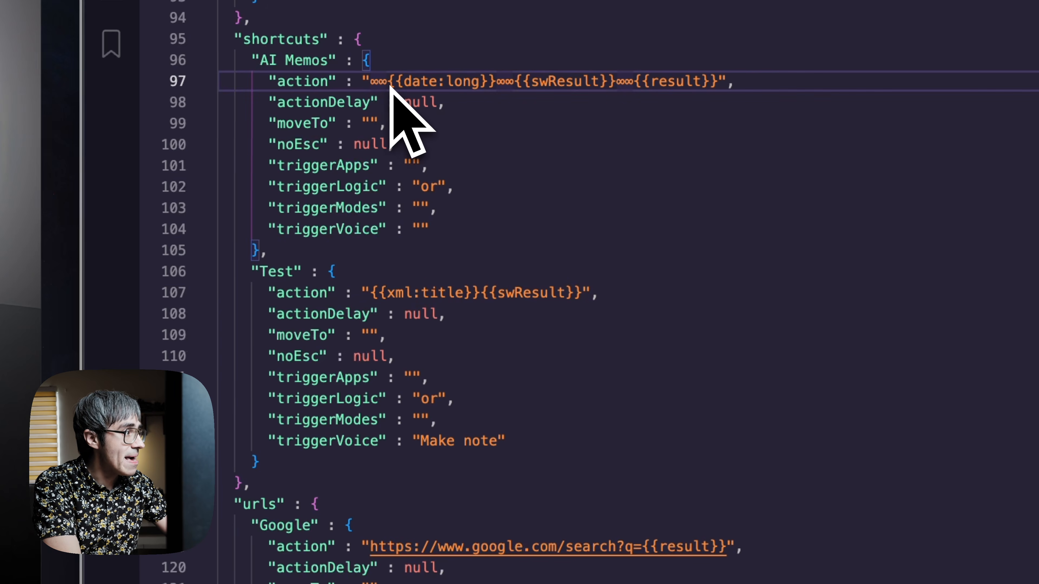
{"action": "left_click_drag", "start_coordinate": [390, 86], "coordinate": [369, 84]}
{"action": "key", "text": "super+c"}
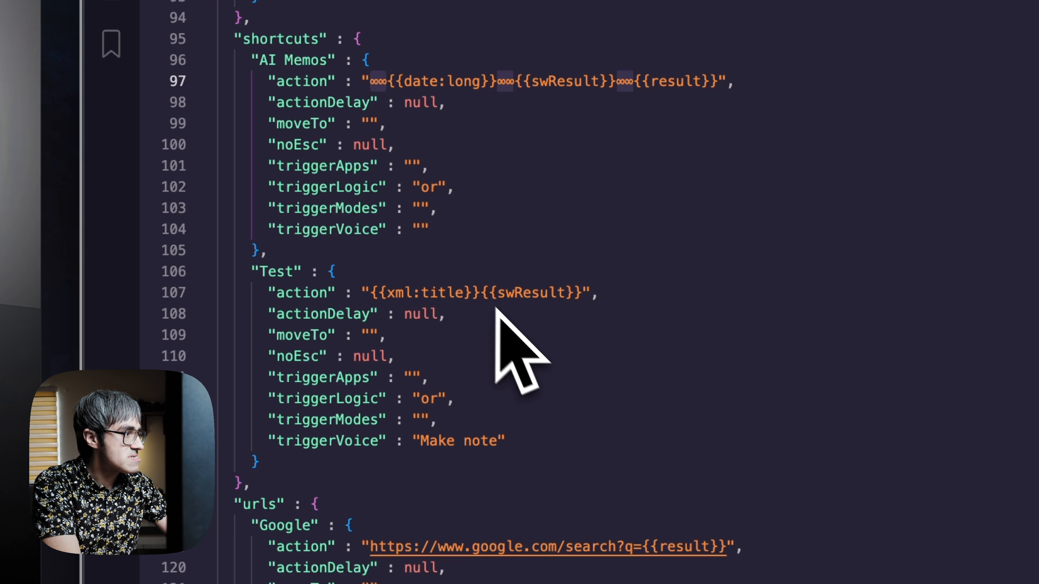
{"action": "left_click", "coordinate": [484, 292]}
{"action": "key", "text": "super+v"}
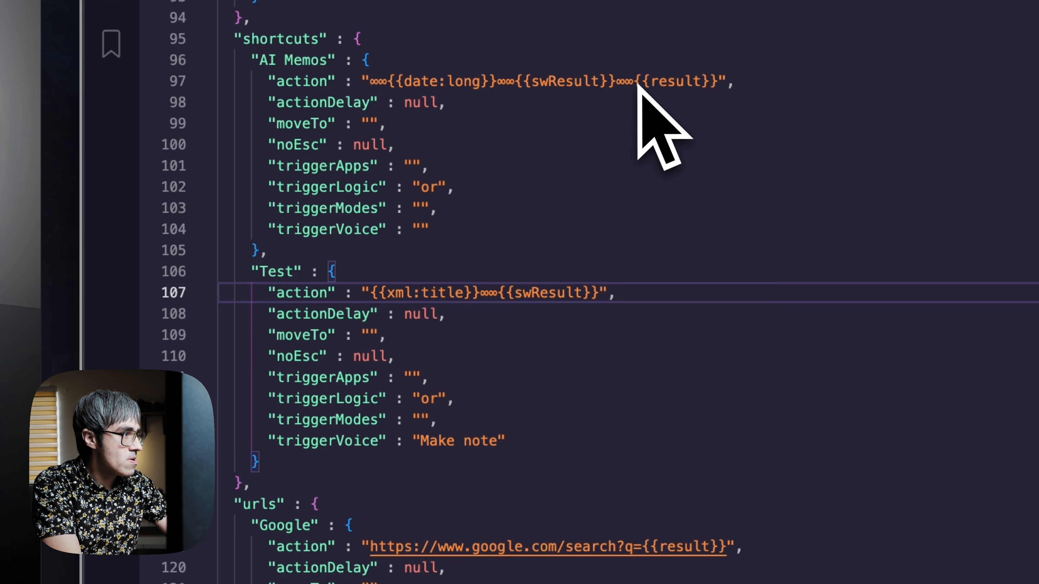
Insert {{result}} and a second ∞∞ separator before {{swResult}} in the Test shortcut's action
{"action": "left_click_drag", "start_coordinate": [636, 82], "coordinate": [719, 87]}
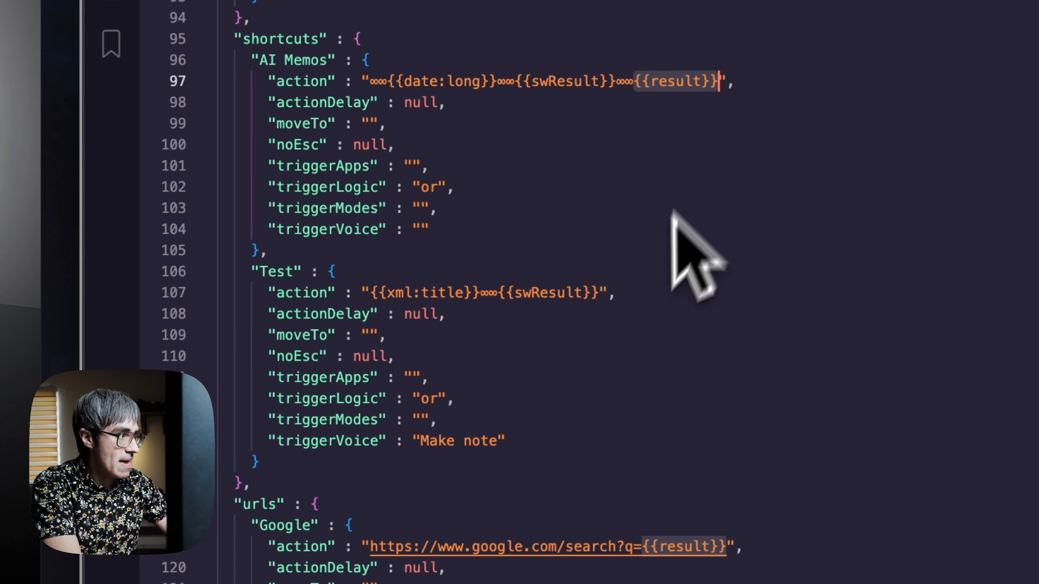
{"action": "left_click", "coordinate": [500, 294]}
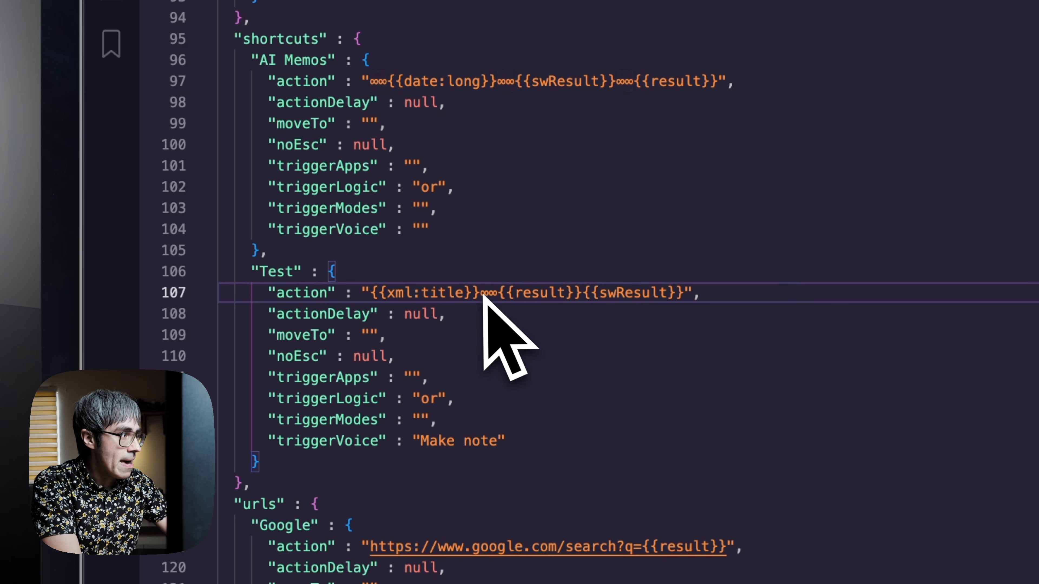
{"action": "left_click_drag", "start_coordinate": [482, 295], "coordinate": [500, 296]}
{"action": "key", "text": "ctrl+c"}
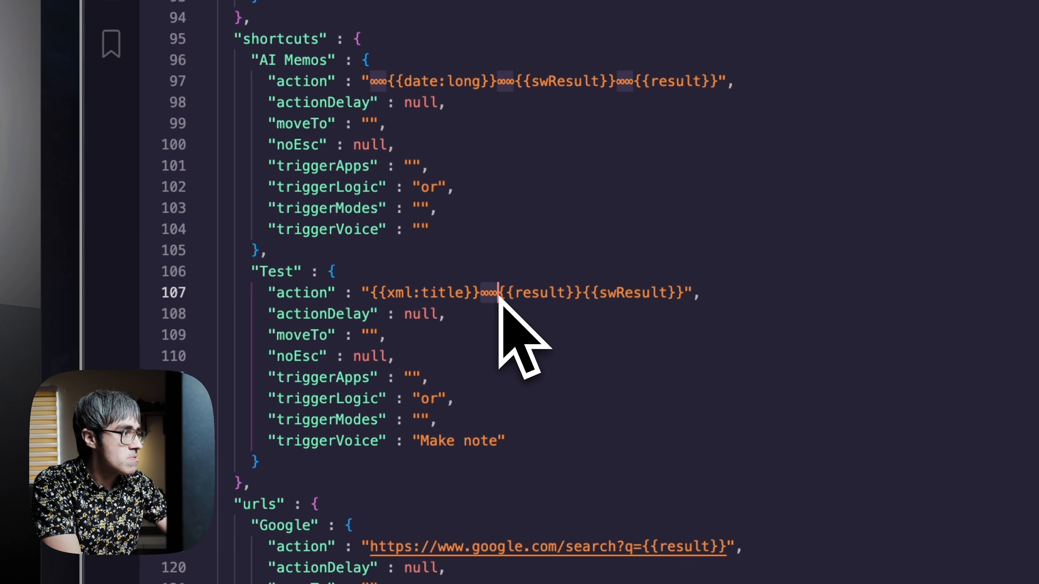
{"action": "left_click", "coordinate": [583, 295]}
{"action": "key", "text": "ctrl+v"}
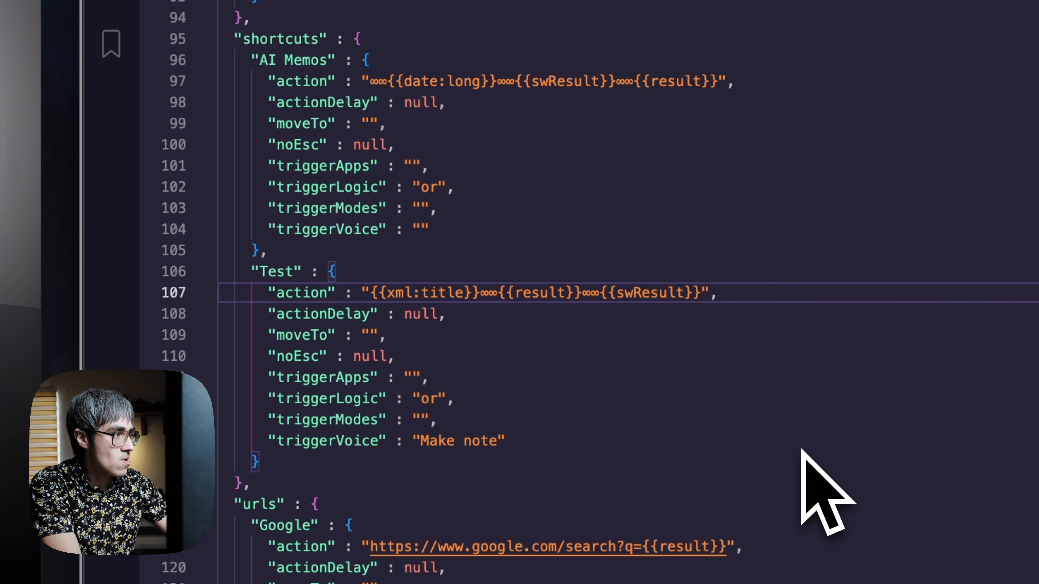
Switch to the Test shortcut in Shortcuts and add a Split Text action between the input and Create Note actions
{"action": "left_click", "coordinate": [498, 292]}
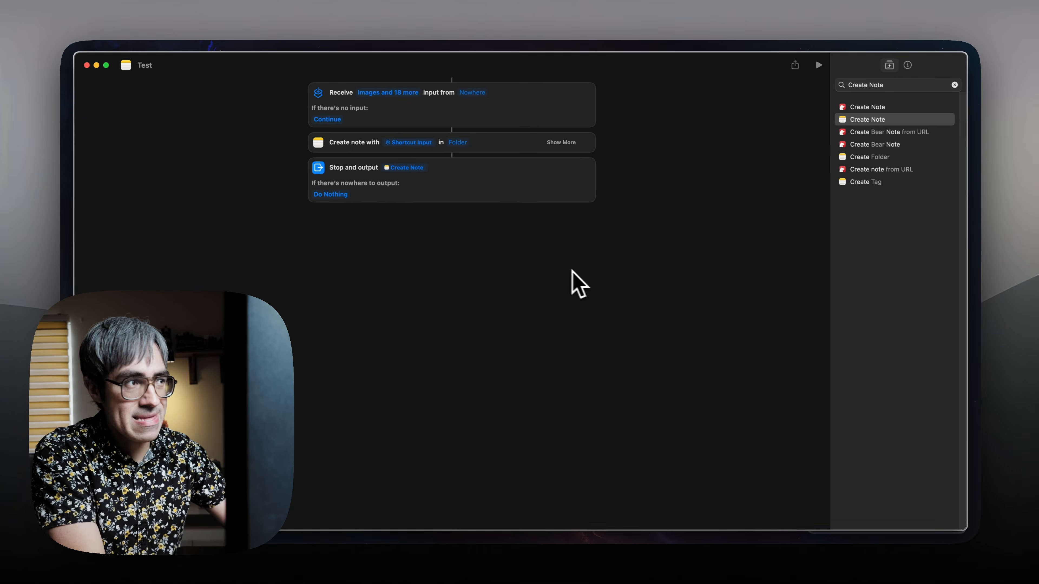
{"action": "left_click", "coordinate": [949, 86]}
{"action": "key", "text": "BackSpace"}
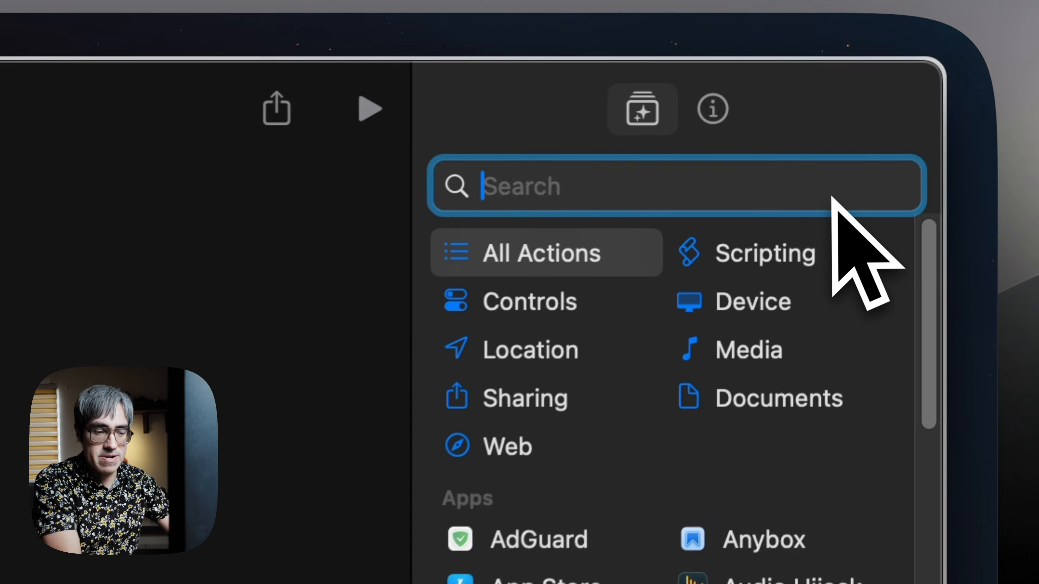
{"action": "type", "text": "split"}
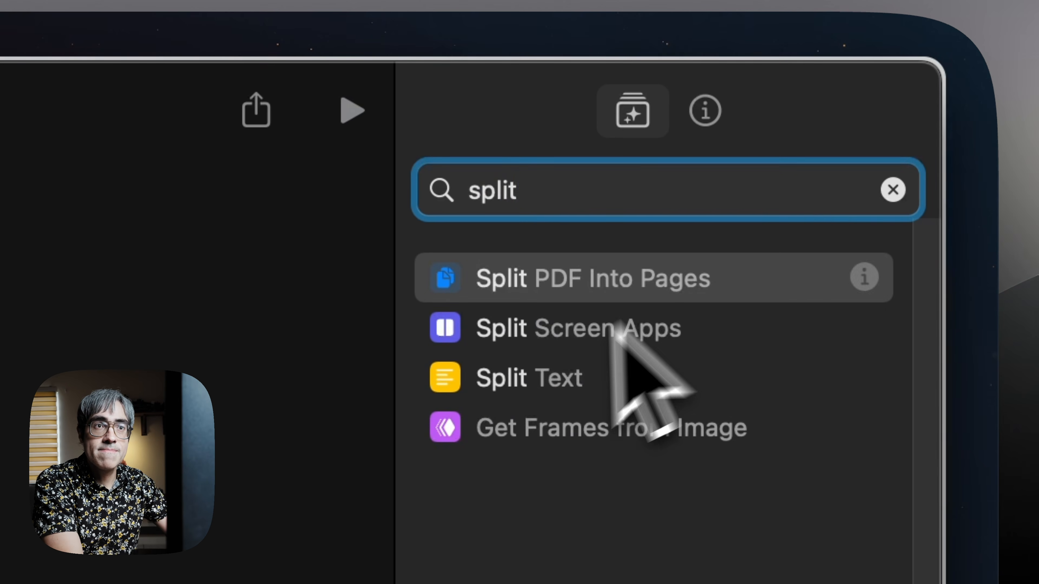
{"action": "left_click_drag", "start_coordinate": [552, 378], "coordinate": [464, 230]}
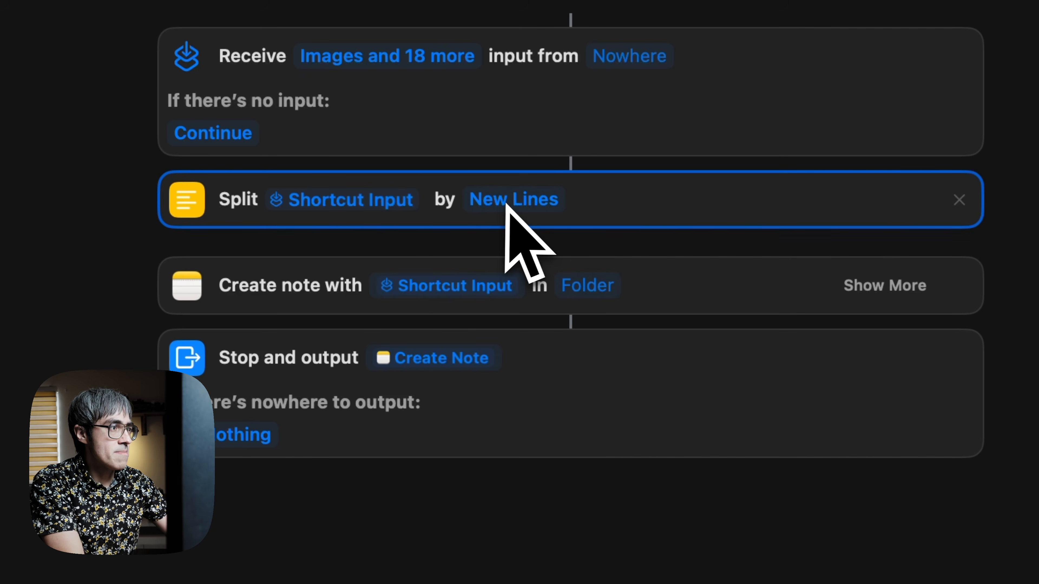
Set the Split Text action to split the shortcut input by the custom separator ∞∞
{"action": "left_click", "coordinate": [517, 205]}
{"action": "left_click", "coordinate": [544, 295]}
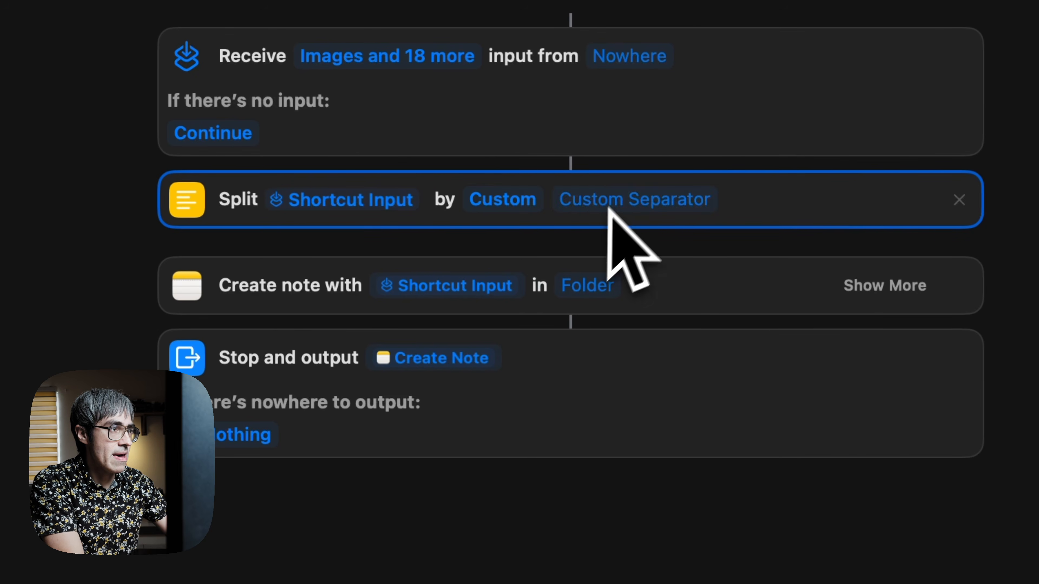
{"action": "left_click", "coordinate": [612, 204]}
{"action": "type", "text": "∞∞"}
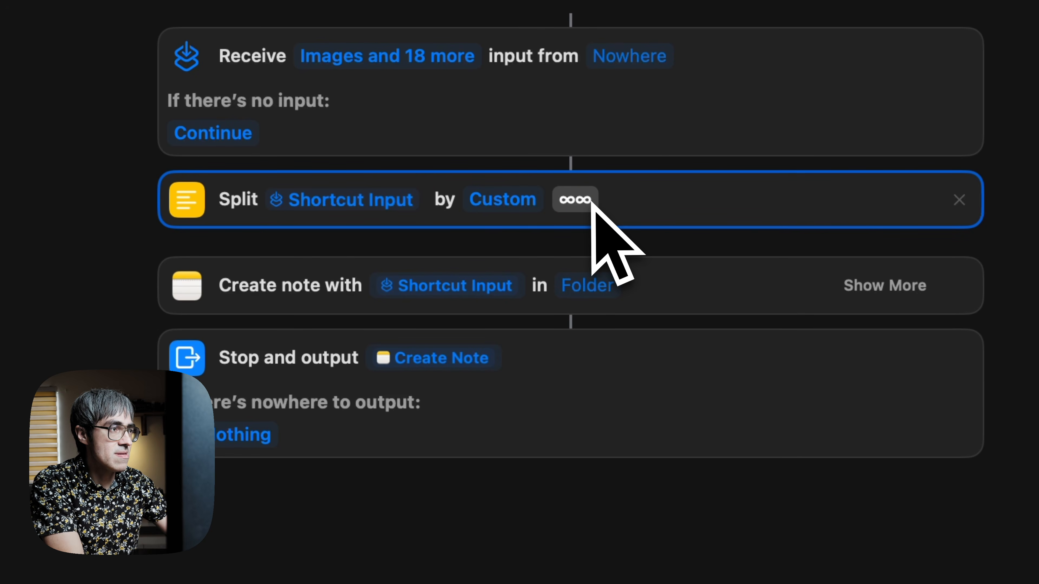
{"action": "left_click_drag", "start_coordinate": [590, 201], "coordinate": [470, 202]}
{"action": "left_click", "coordinate": [1007, 259]}
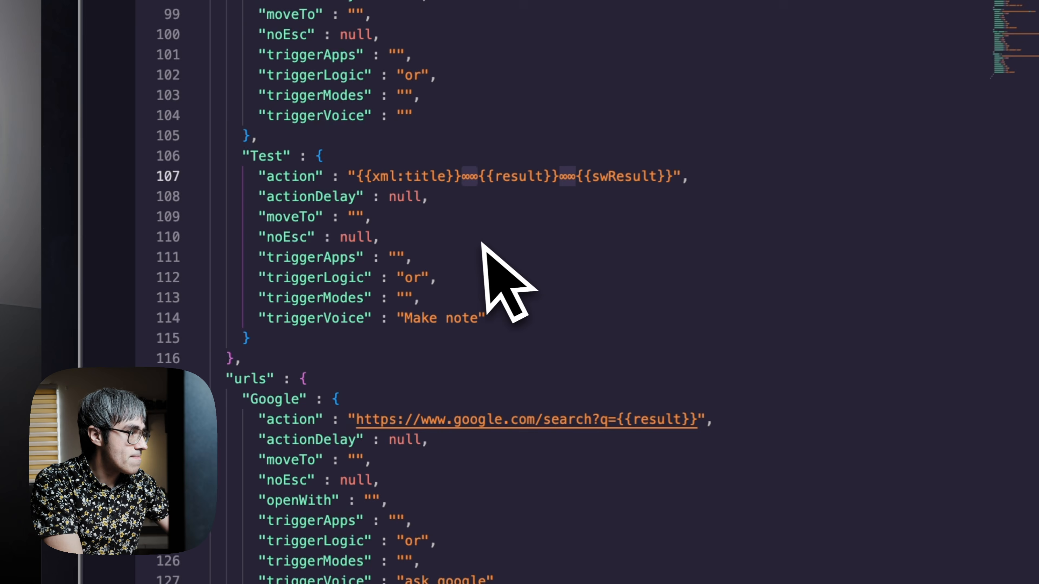
{"action": "left_click", "coordinate": [445, 183]}
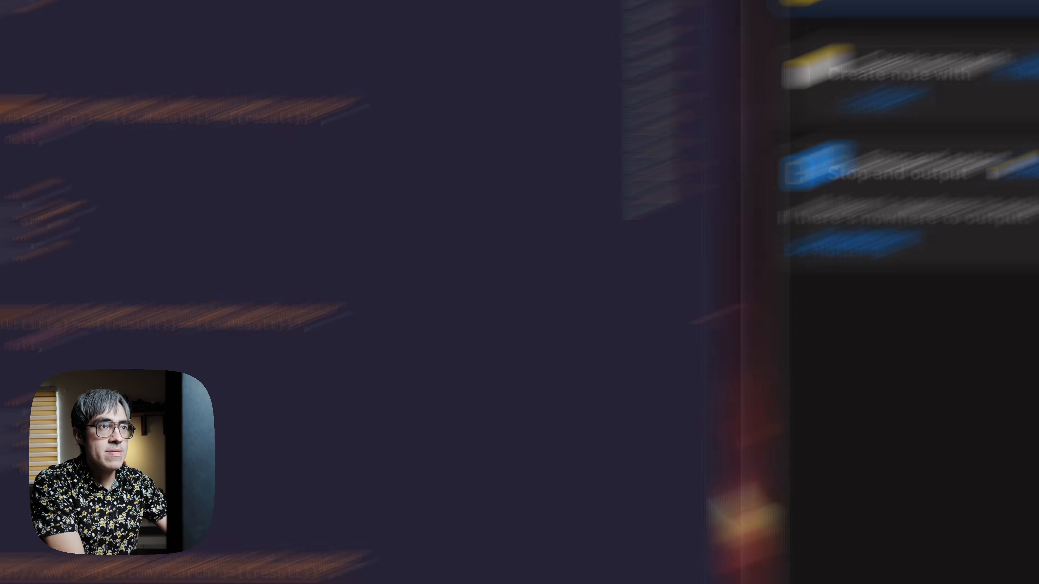
Add a Get Item from List action directly after Split Text to retrieve the first item
{"action": "double_click", "coordinate": [867, 86]}
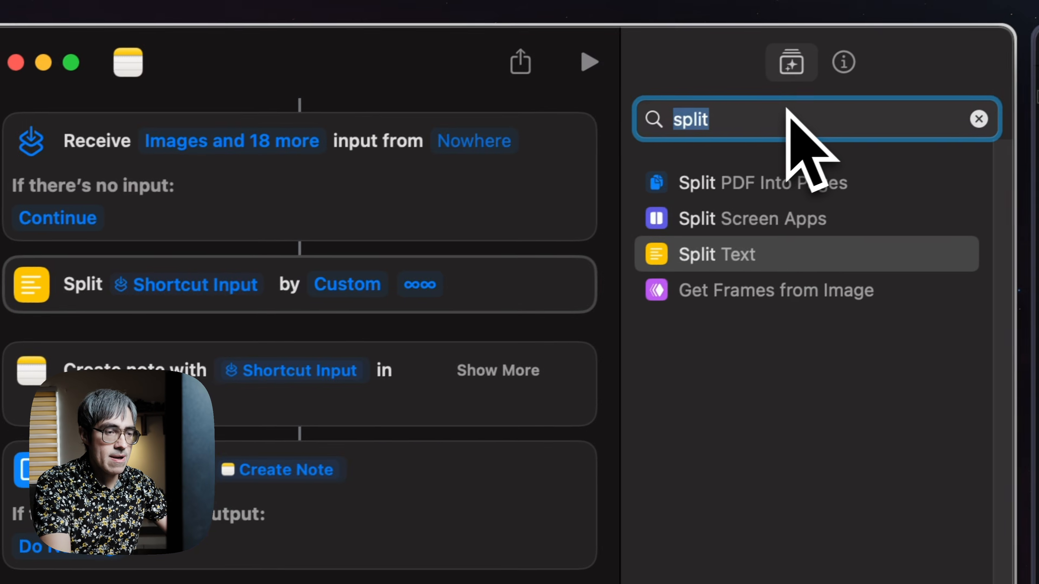
{"action": "type", "text": "get item"}
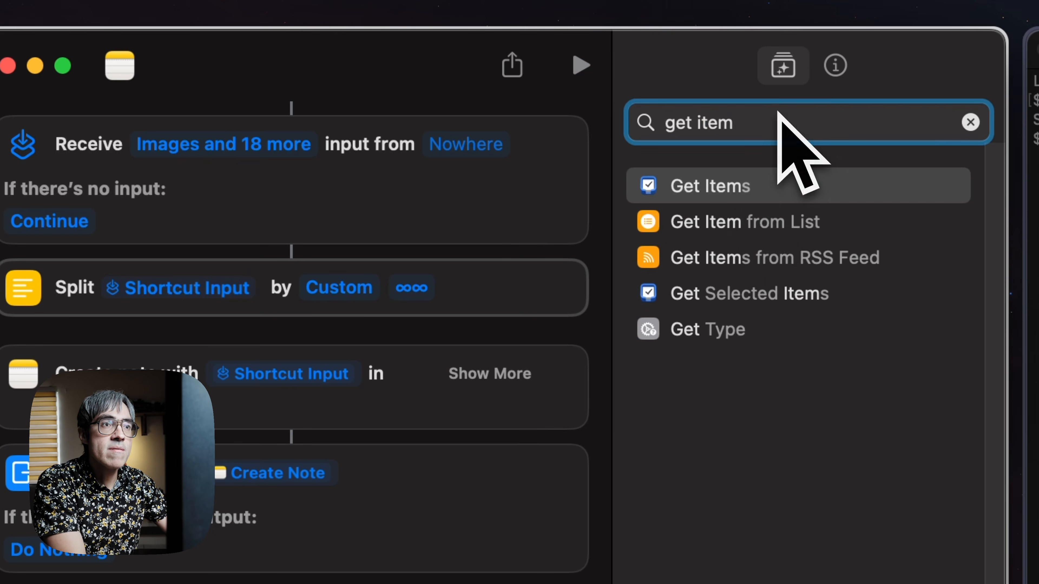
{"action": "left_click_drag", "start_coordinate": [769, 219], "coordinate": [204, 274]}
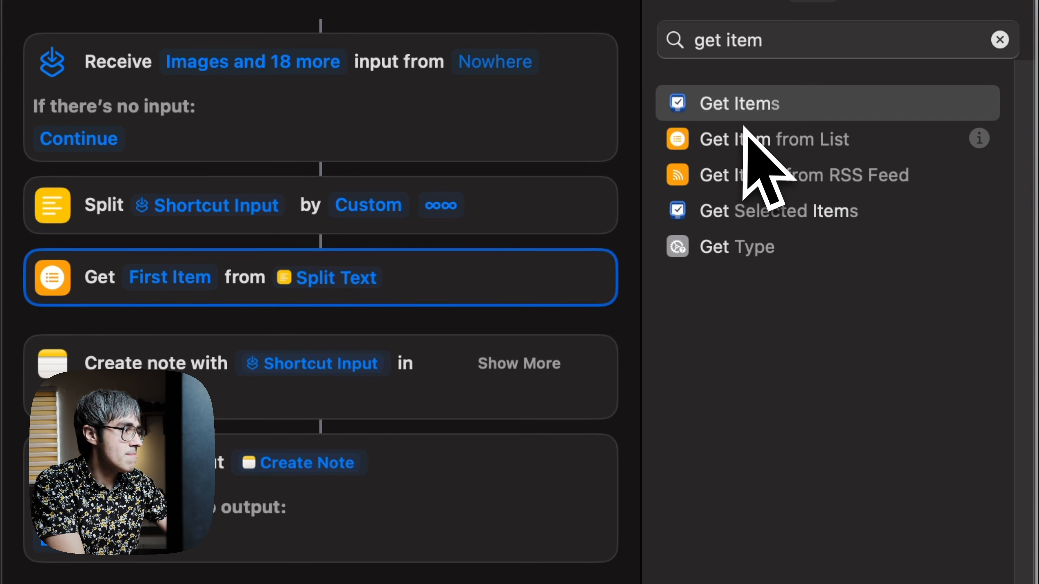
Add a second Get Item from List action below the first and set it to Item at Index 2
{"action": "left_click_drag", "start_coordinate": [773, 154], "coordinate": [197, 358]}
{"action": "left_click", "coordinate": [196, 351]}
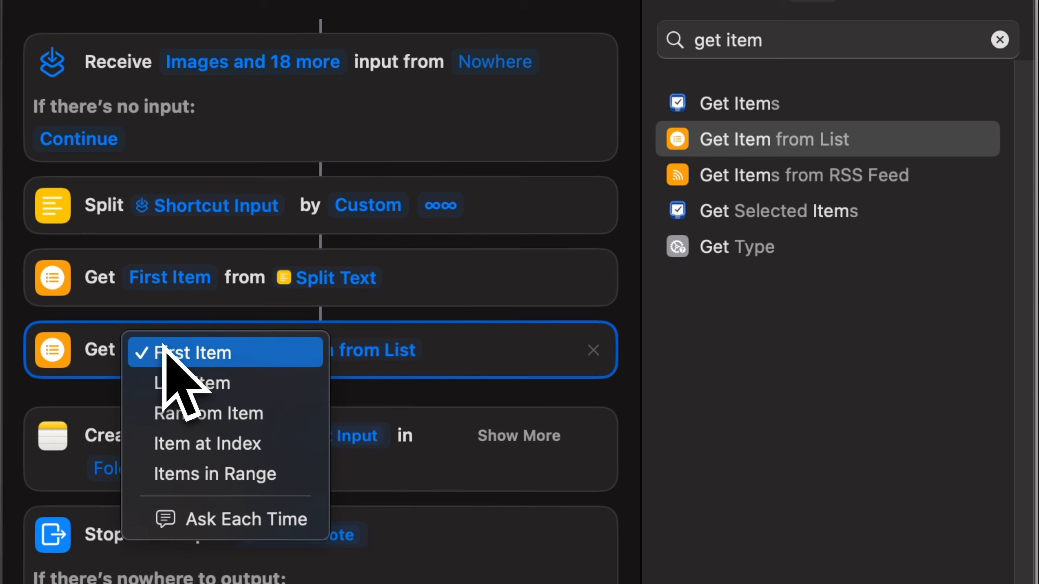
{"action": "left_click", "coordinate": [250, 444]}
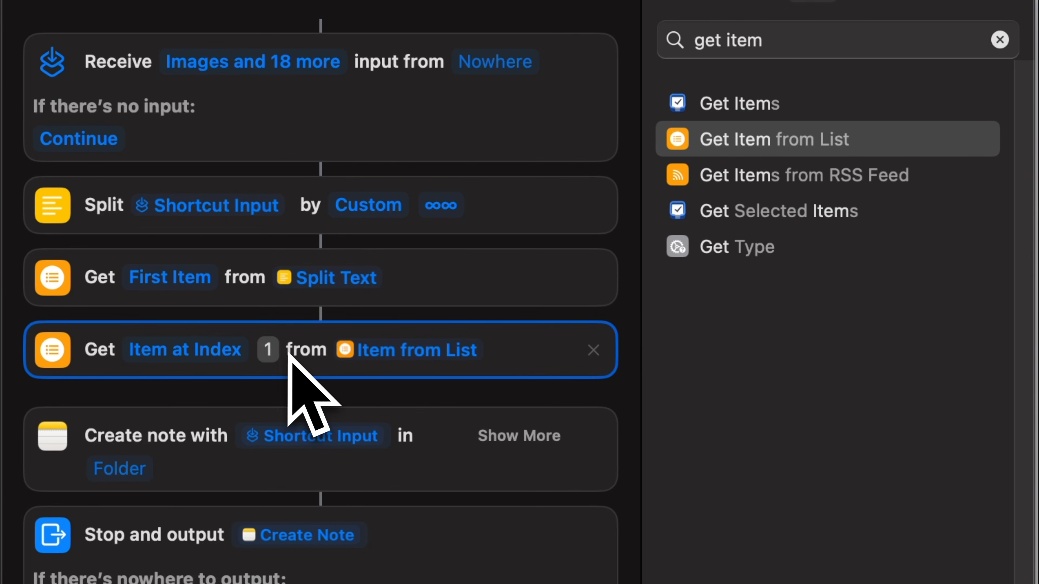
Add a third Get Item from List action and set it to Item at Index 3
{"action": "left_click_drag", "start_coordinate": [732, 143], "coordinate": [185, 457]}
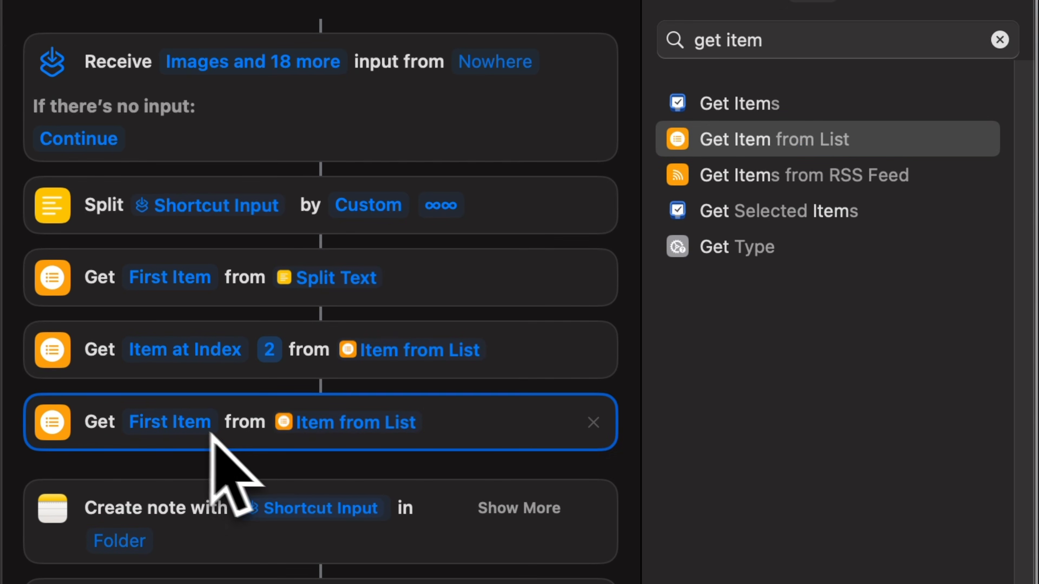
{"action": "left_click", "coordinate": [188, 424]}
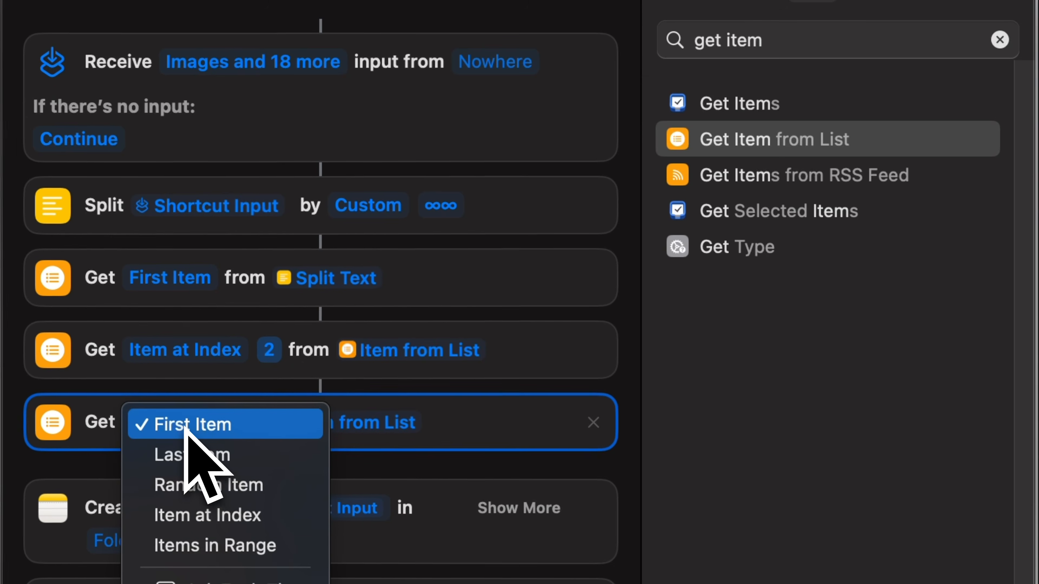
{"action": "left_click", "coordinate": [223, 517]}
{"action": "left_click", "coordinate": [267, 422]}
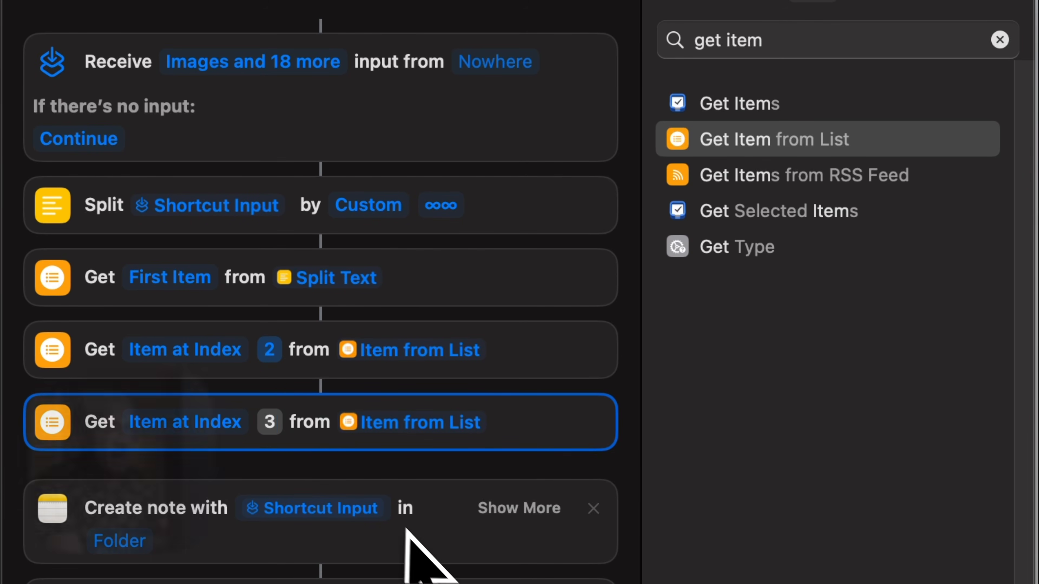
{"action": "left_click", "coordinate": [410, 540]}
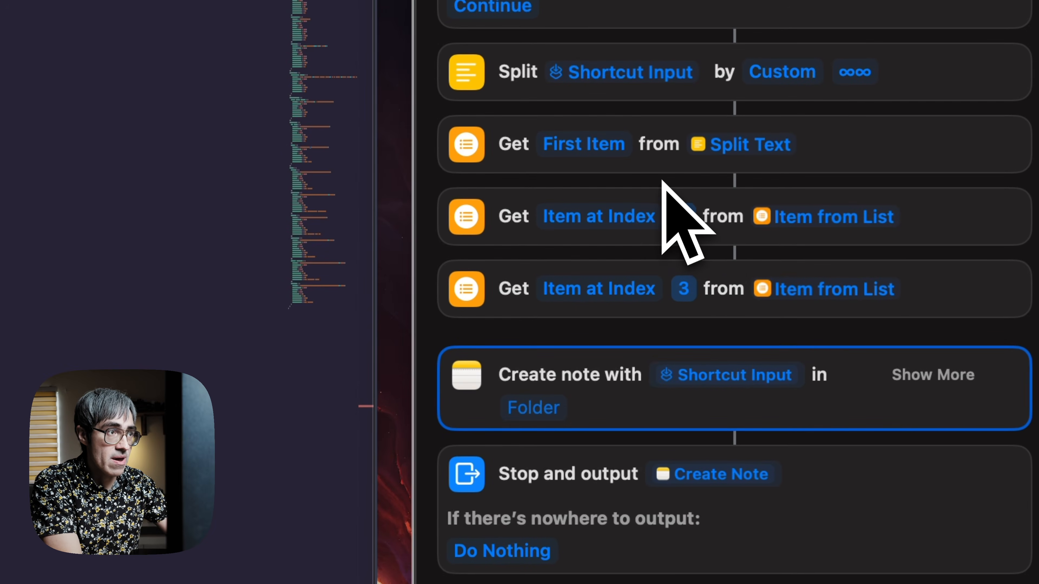
Change the source list of the index 2 and index 3 Get Item actions to Split Text
{"action": "left_click", "coordinate": [814, 217]}
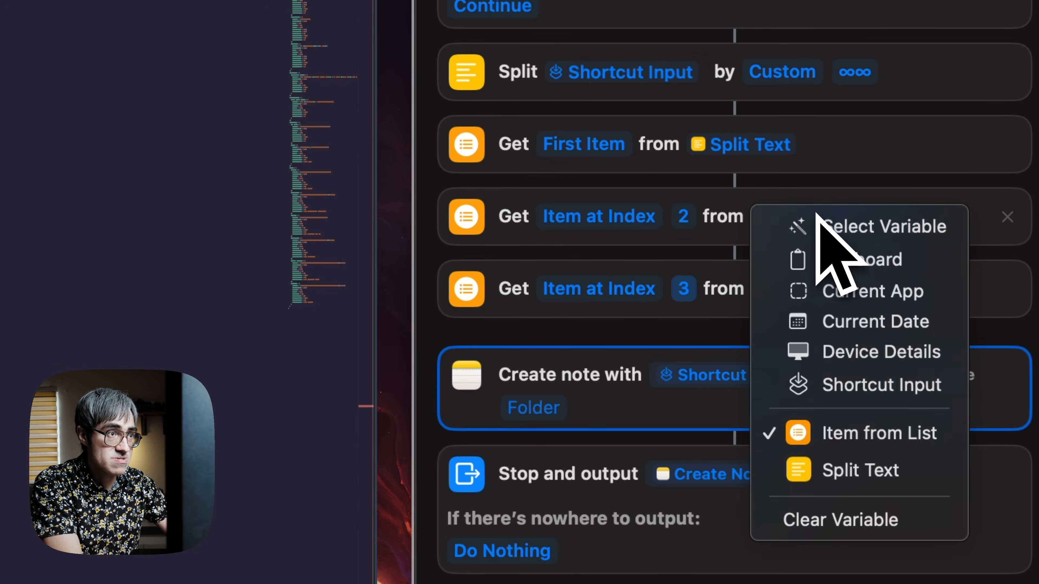
{"action": "left_click", "coordinate": [861, 226]}
{"action": "left_click", "coordinate": [736, 221]}
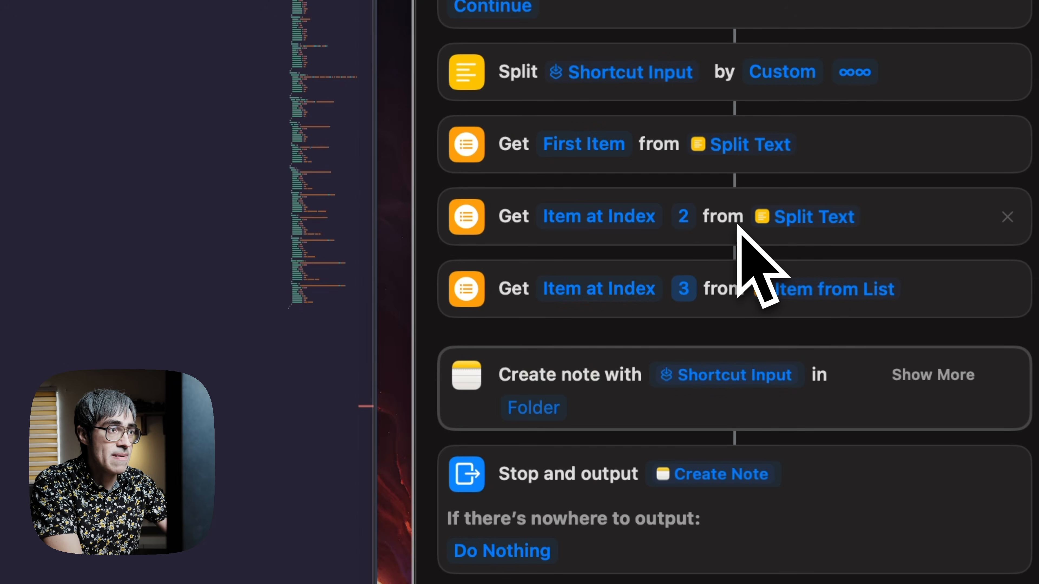
{"action": "left_click", "coordinate": [816, 290]}
{"action": "left_click", "coordinate": [839, 302]}
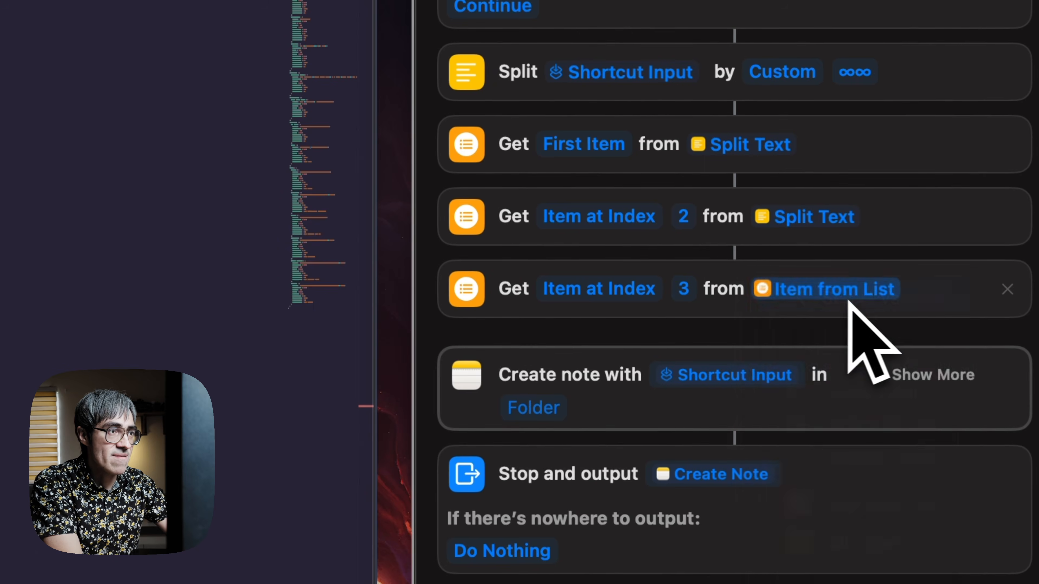
{"action": "left_click", "coordinate": [741, 222]}
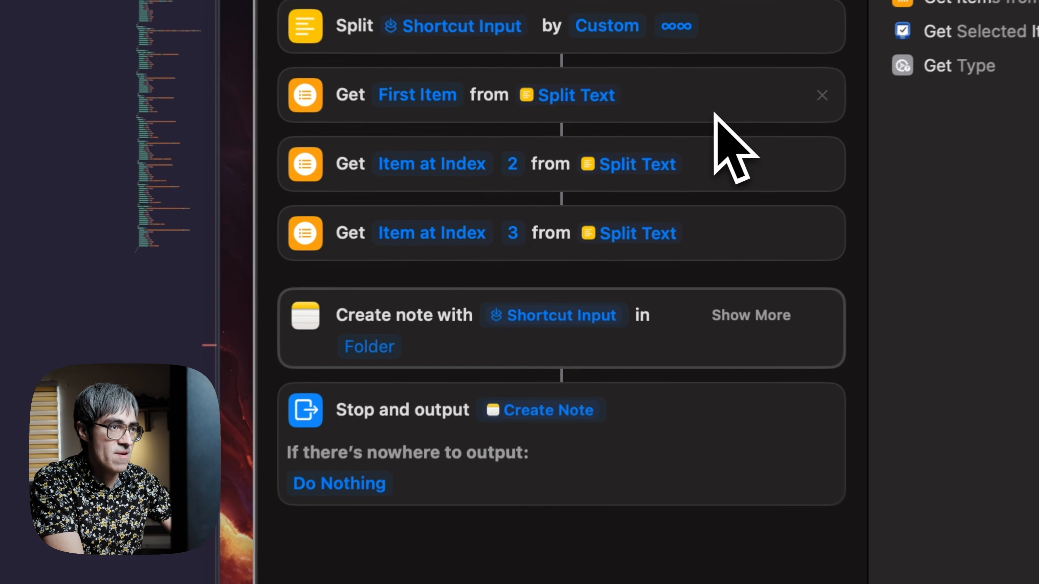
{"action": "left_click", "coordinate": [649, 150]}
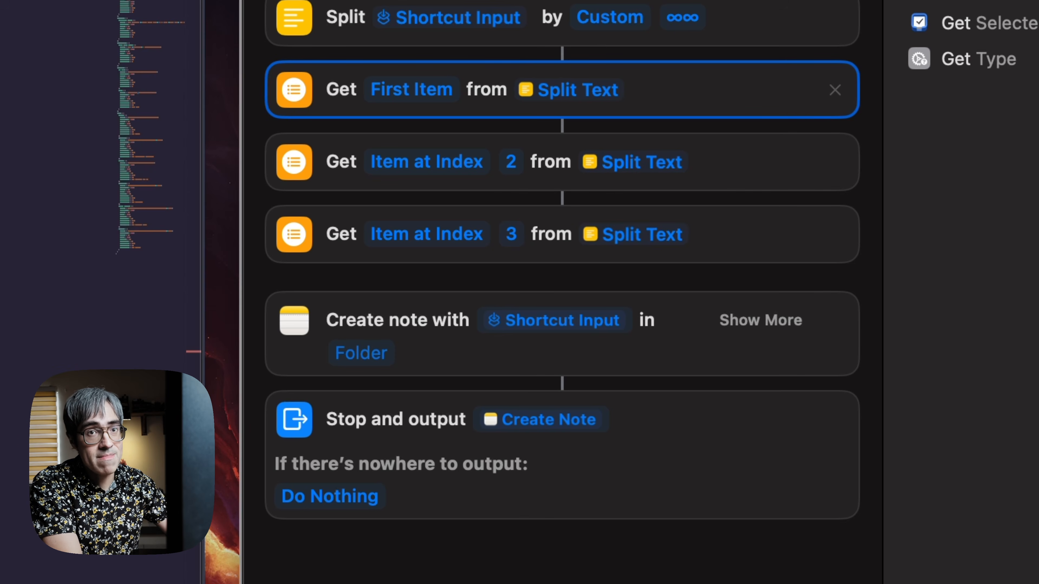
{"action": "left_click", "coordinate": [732, 165]}
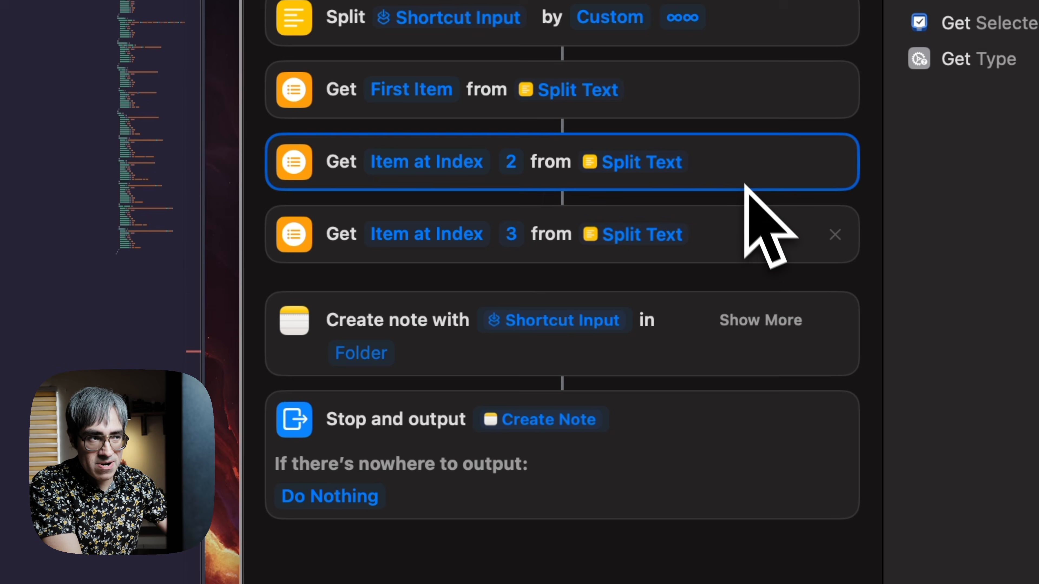
{"action": "left_click", "coordinate": [747, 234]}
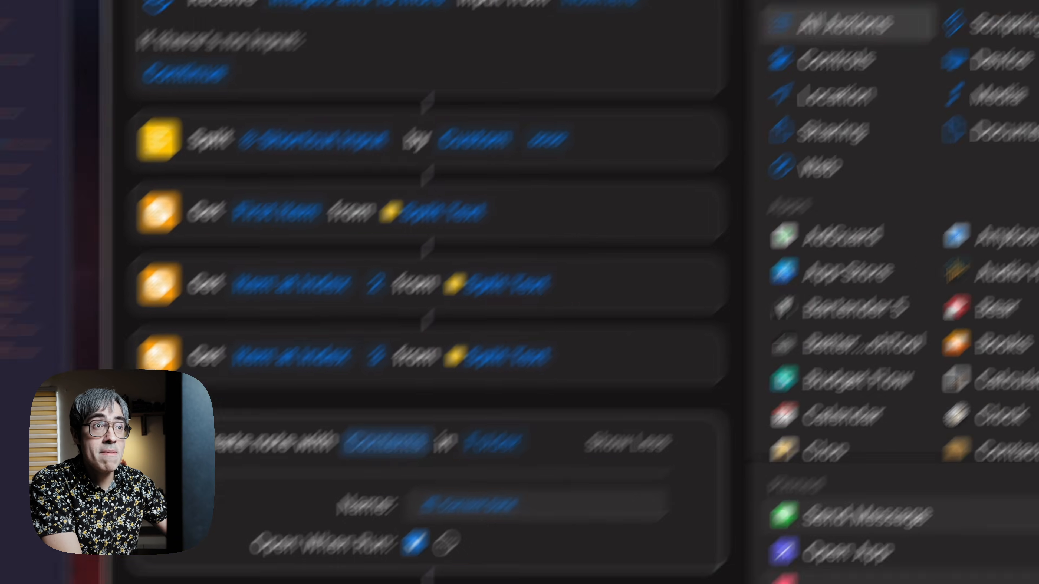
Add a Text action above Create Note and enter "Transcription:" as its first line, followed by a line break
{"action": "left_click", "coordinate": [904, 129]}
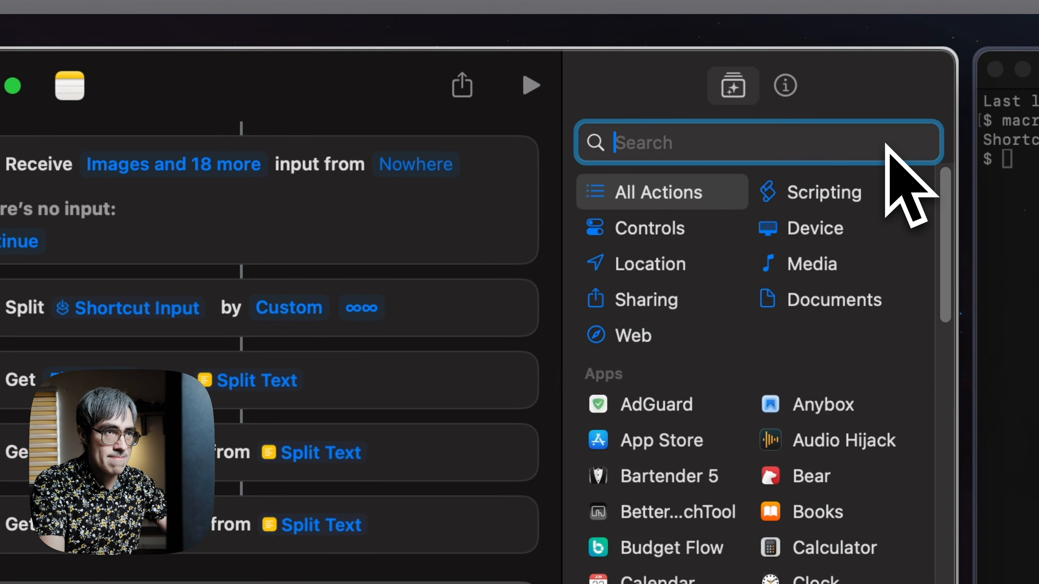
{"action": "type", "text": "text"}
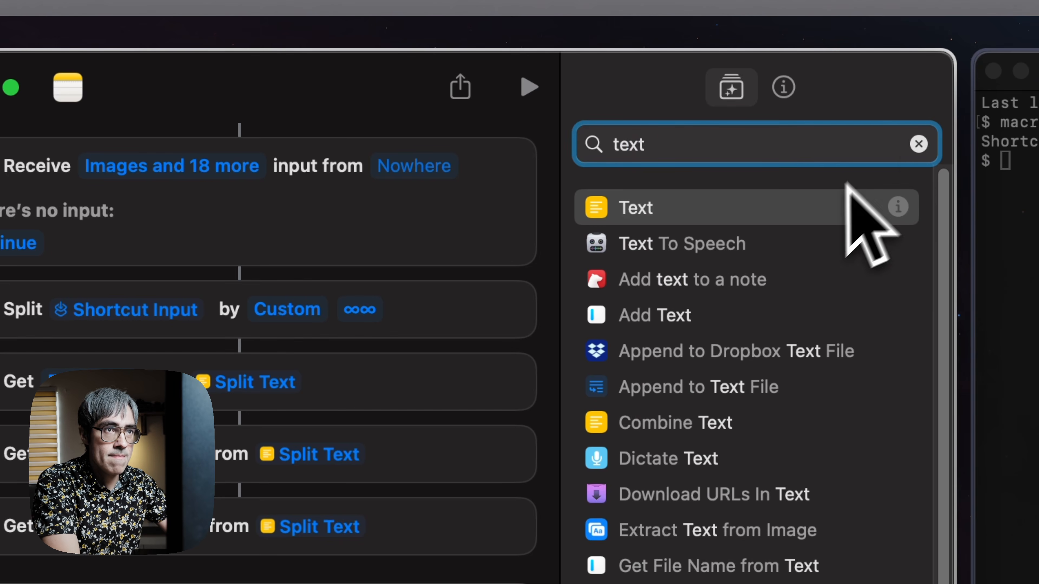
{"action": "left_click_drag", "start_coordinate": [845, 198], "coordinate": [282, 583]}
{"action": "left_click", "coordinate": [360, 485]}
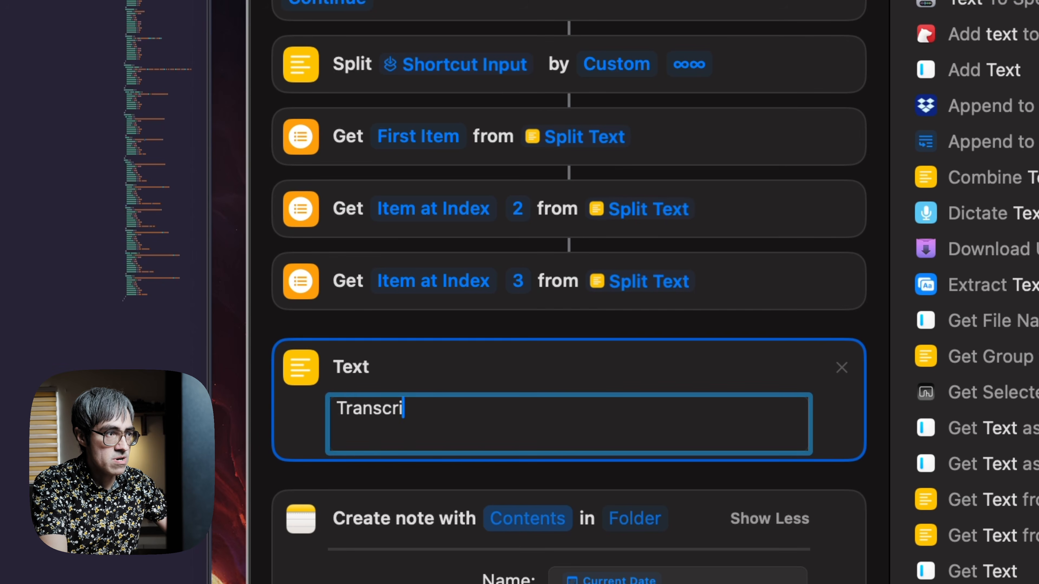
{"action": "key", "text": "Return"}
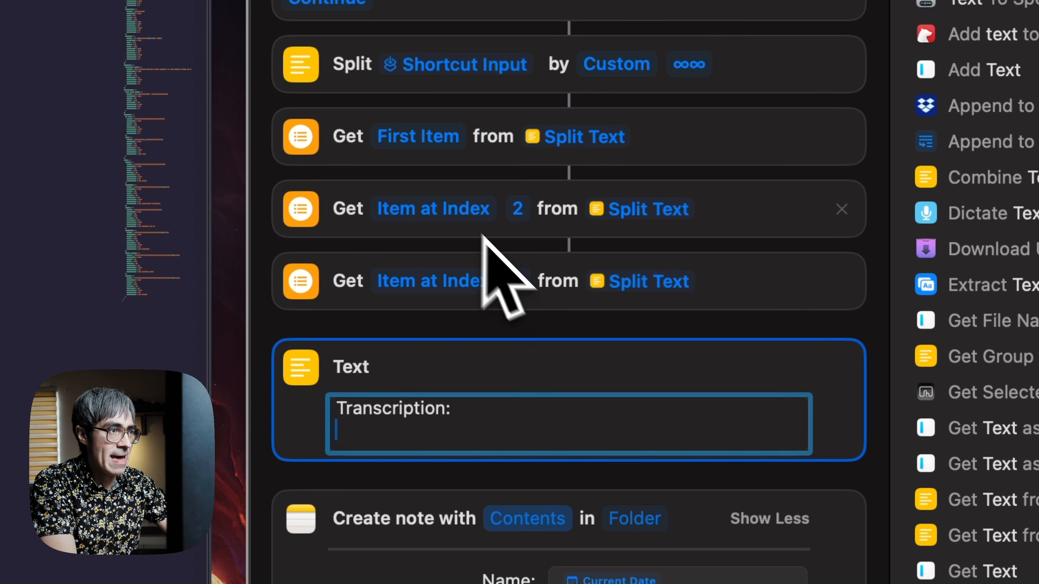
Insert the output of the Get Item at Index 2 action as a variable below "Transcription:" in the Text action
{"action": "right_click", "coordinate": [542, 419]}
{"action": "right_click", "coordinate": [464, 424]}
{"action": "mouse_move", "coordinate": [609, 550]}
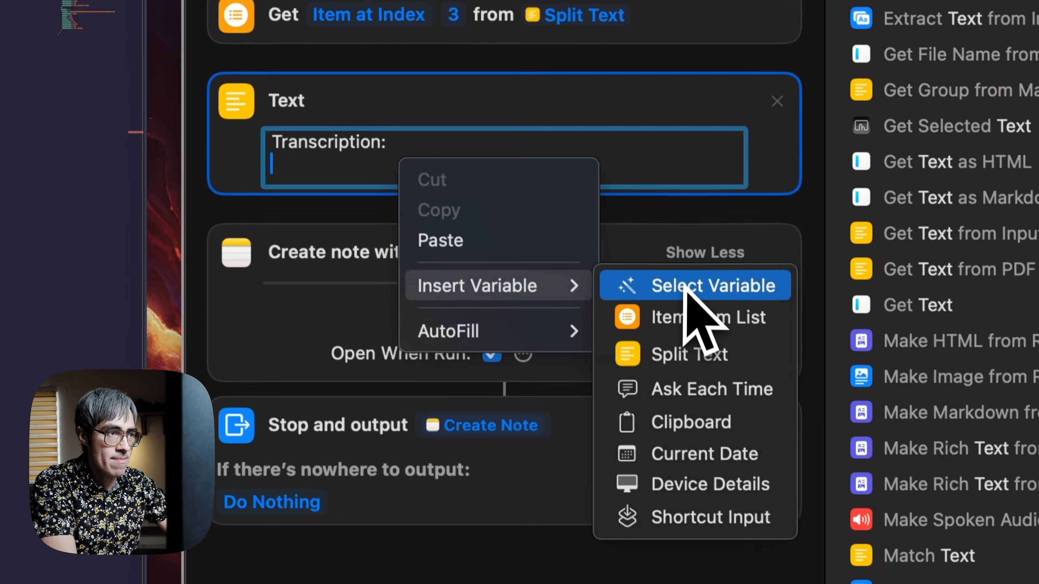
{"action": "left_click", "coordinate": [736, 556]}
{"action": "left_click", "coordinate": [506, 166]}
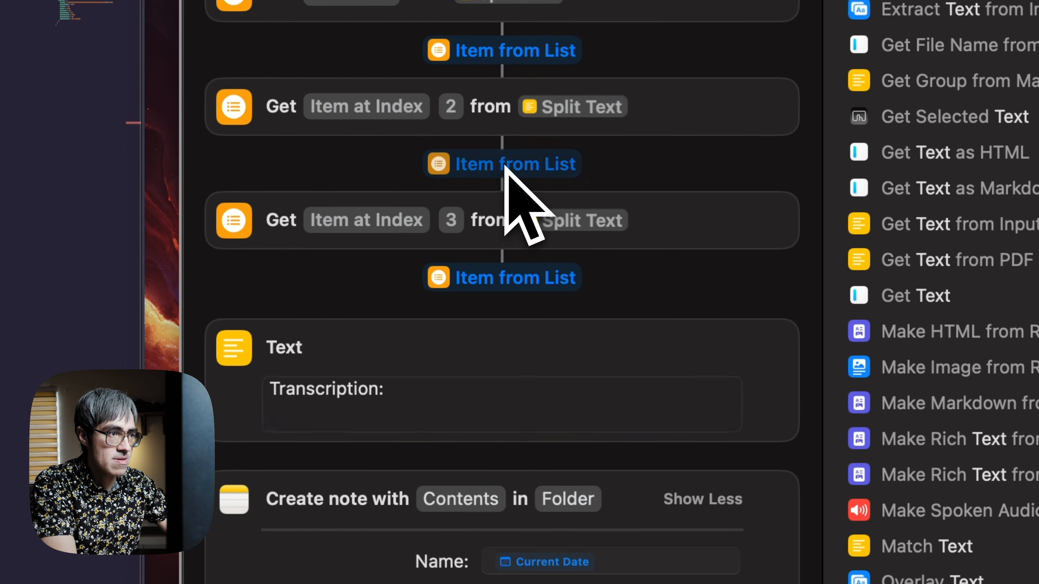
Add a blank line and an "AI:" line to the Text action, followed by the Item from List variable for index 3
{"action": "key", "text": "Return"}
{"action": "key", "text": "Return"}
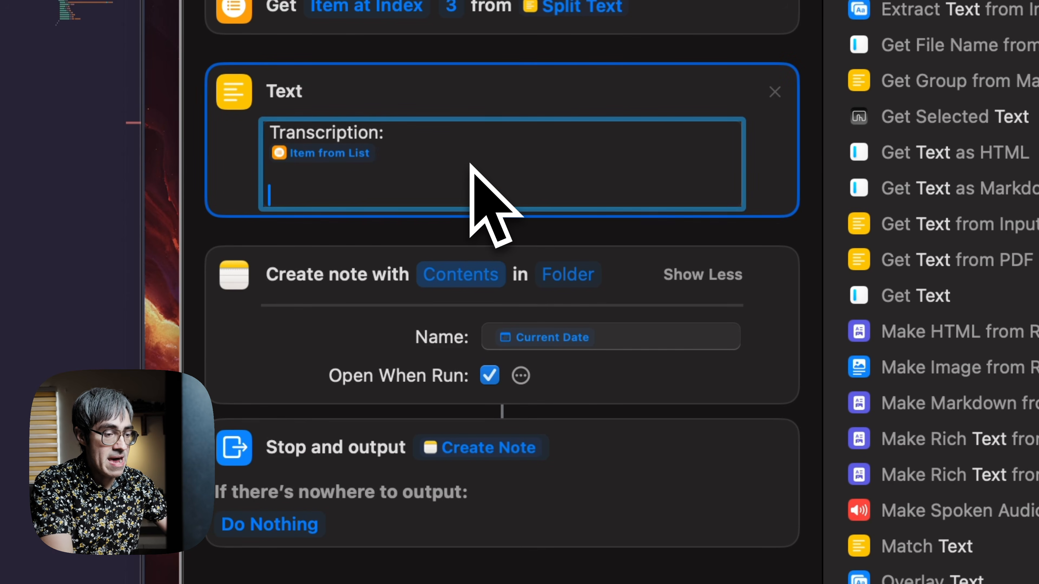
{"action": "type", "text": "AI:"}
{"action": "key", "text": "Return"}
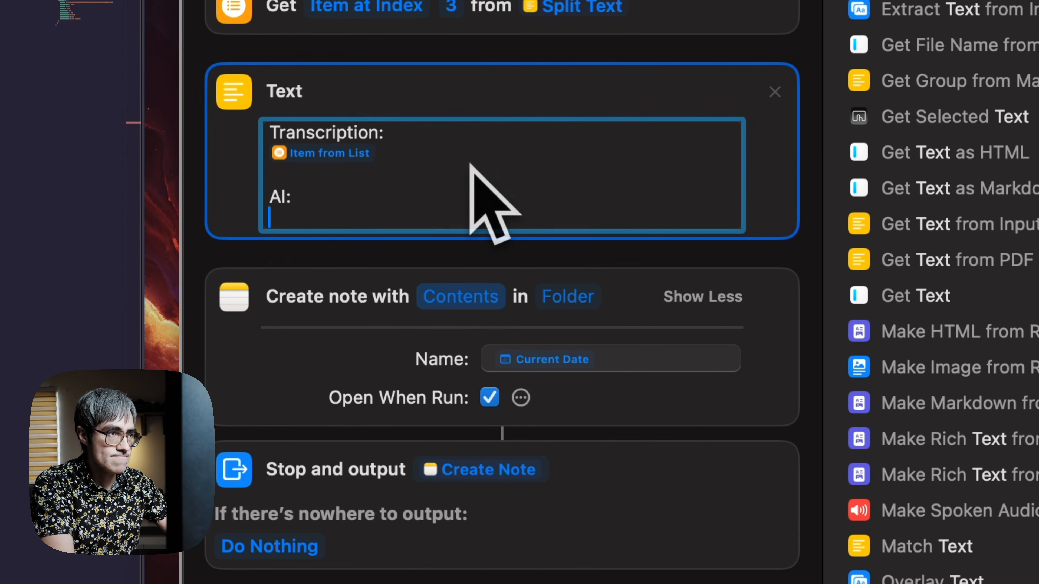
{"action": "right_click", "coordinate": [288, 224]}
{"action": "mouse_move", "coordinate": [409, 349]}
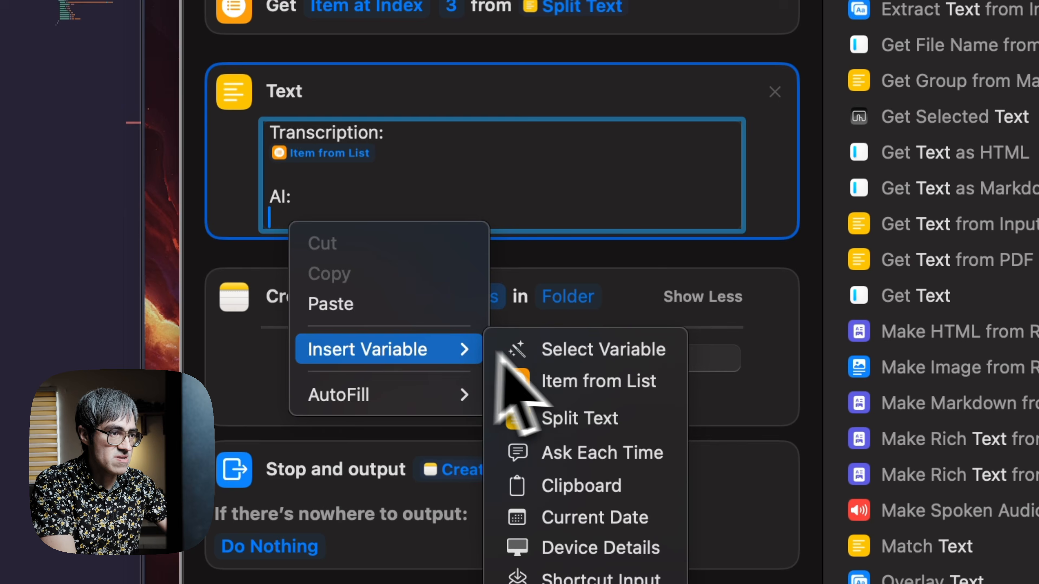
{"action": "left_click", "coordinate": [548, 380]}
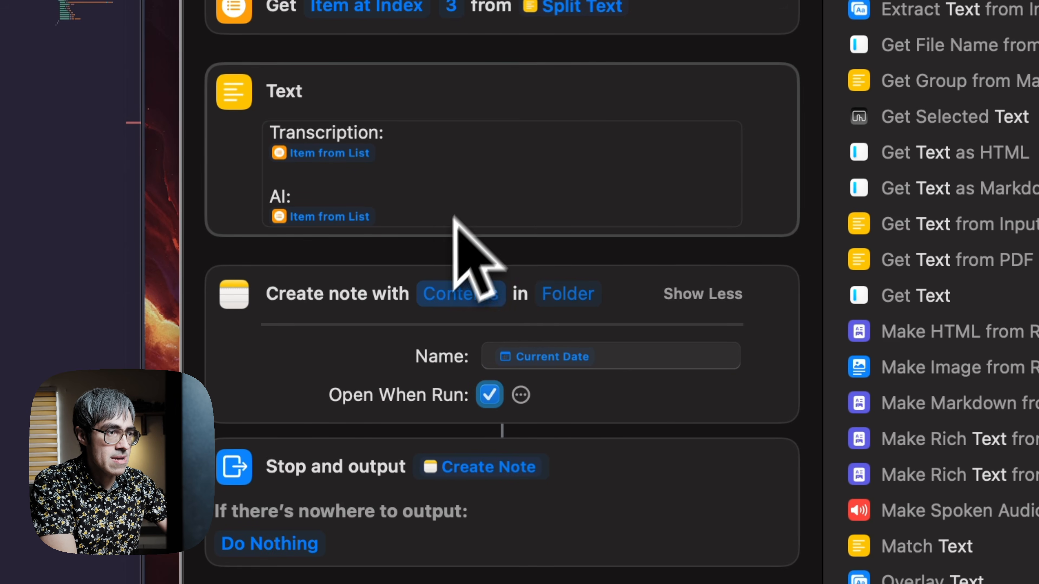
Set the contents of the Create Note action to the output of the Text action
{"action": "left_click", "coordinate": [464, 294]}
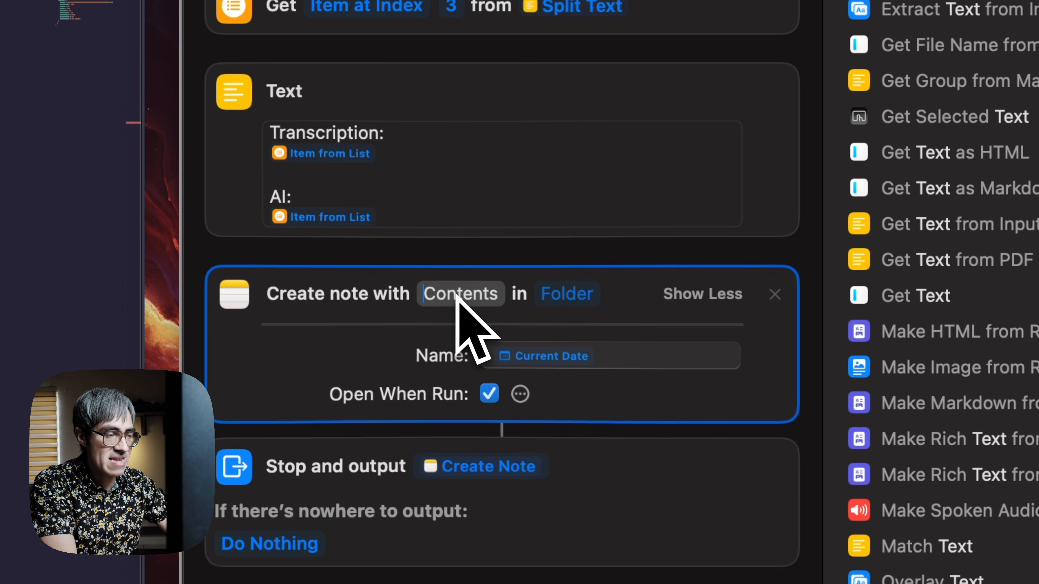
{"action": "right_click", "coordinate": [457, 294]}
{"action": "mouse_move", "coordinate": [558, 416]}
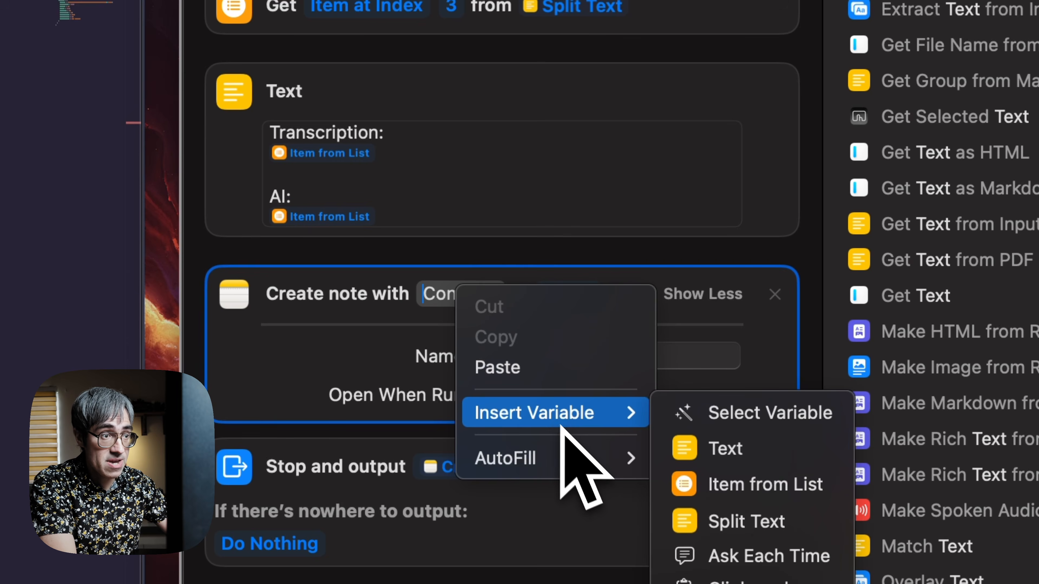
{"action": "left_click", "coordinate": [736, 416]}
{"action": "scroll", "coordinate": [720, 413], "scroll_direction": "up", "scroll_amount": 5}
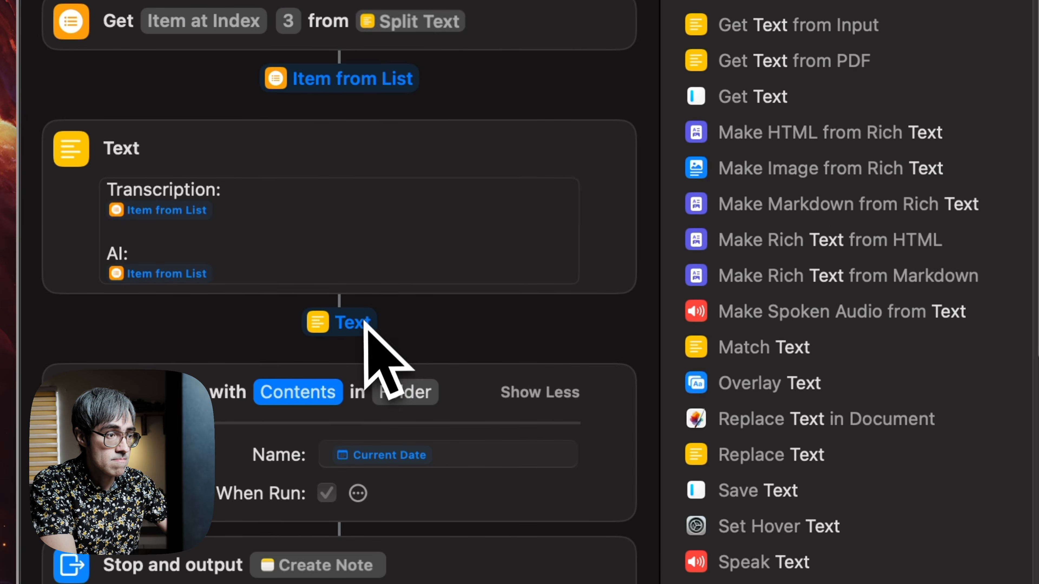
{"action": "left_click", "coordinate": [527, 518]}
Replace the Current Date variable in the note's name with the Item from List output of the Get First Item action
{"action": "left_click", "coordinate": [474, 163]}
{"action": "key", "text": "BackSpace"}
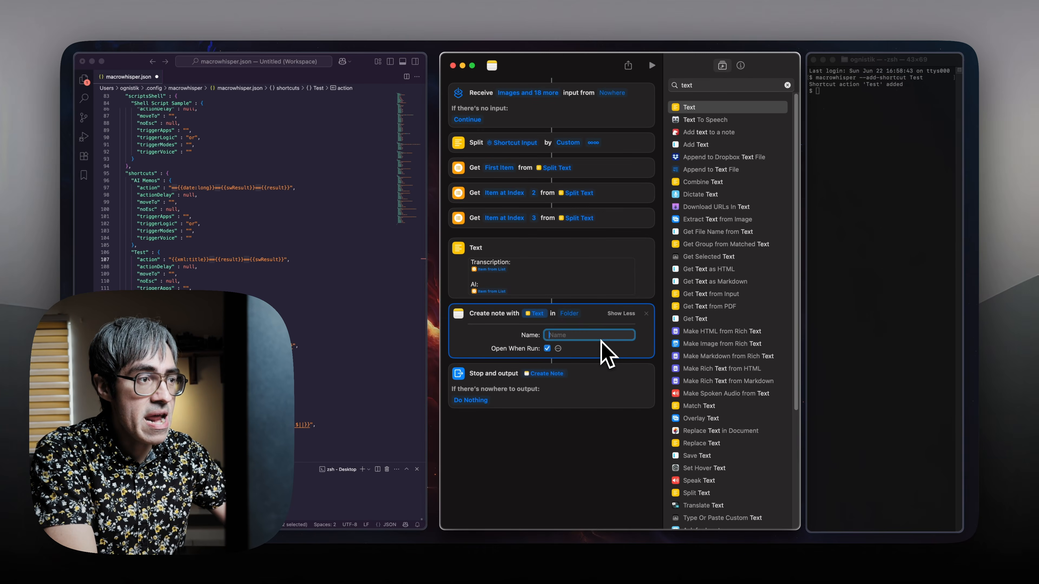
{"action": "right_click", "coordinate": [566, 336]}
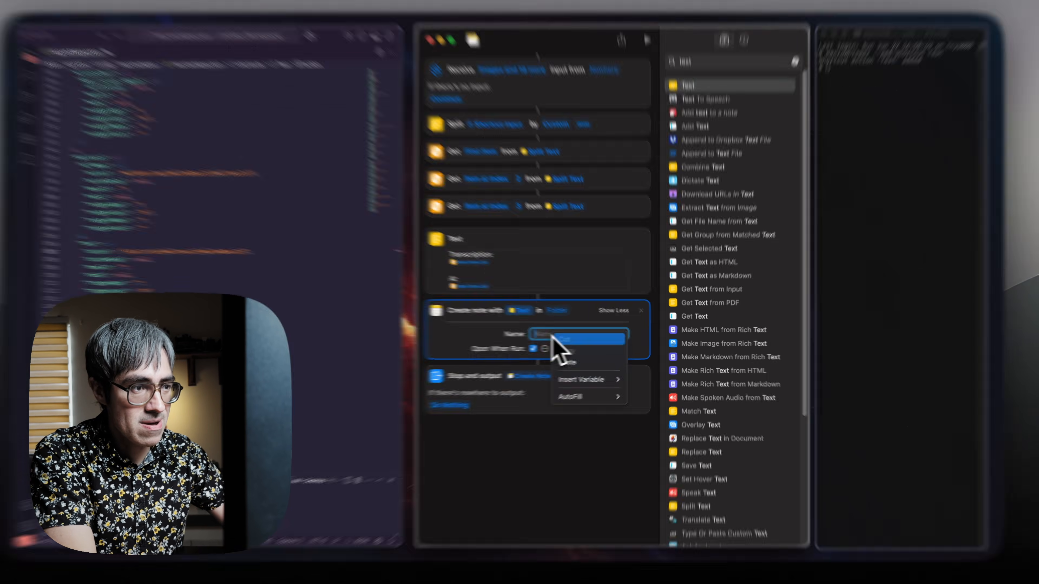
{"action": "mouse_move", "coordinate": [588, 379]}
{"action": "left_click", "coordinate": [659, 380]}
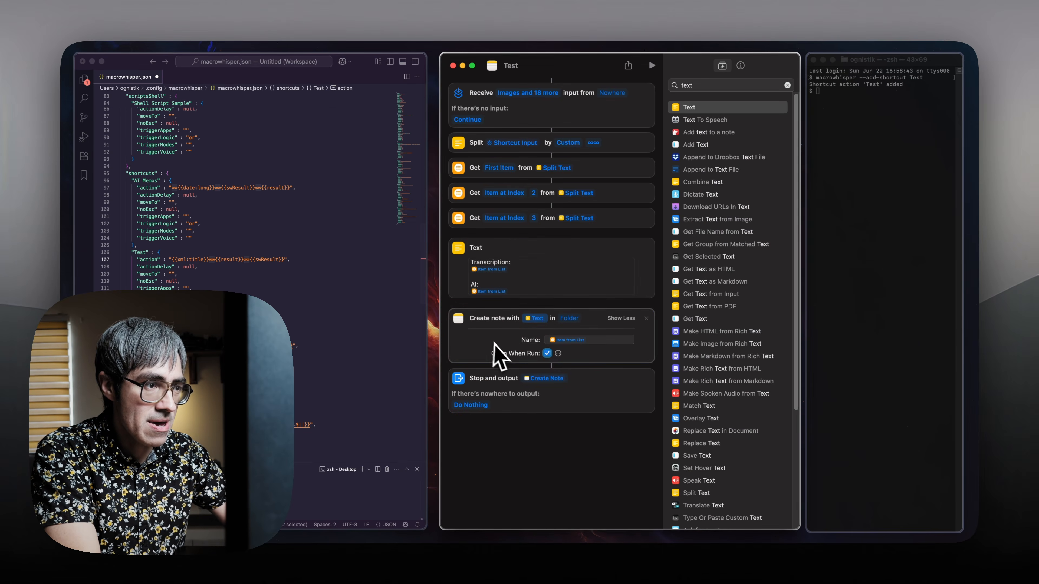
{"action": "left_click", "coordinate": [614, 358]}
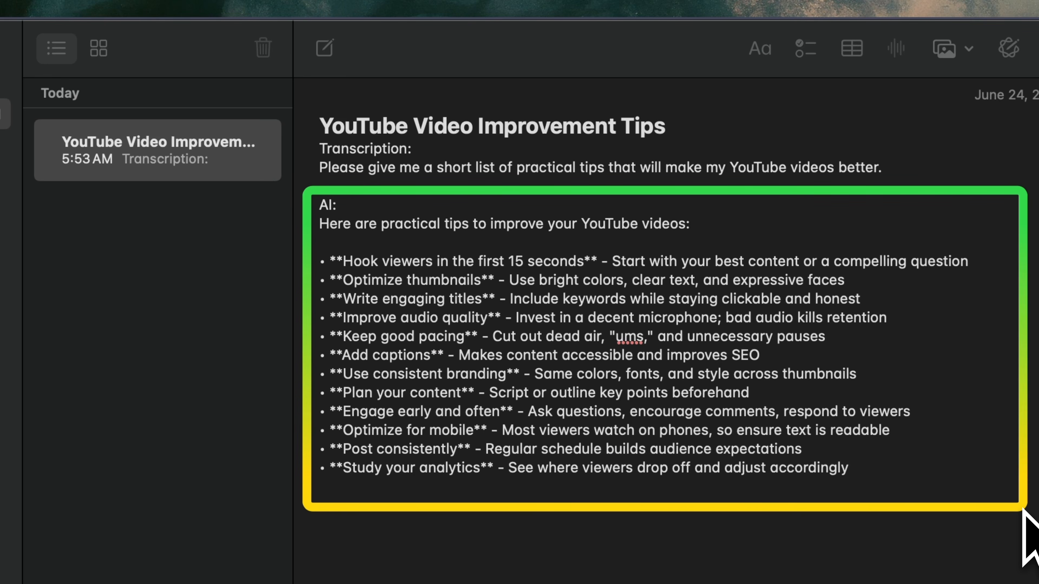
Switch to Superwhisper, view the latest dictation's AI result, and highlight the title tag at its end
{"action": "key", "text": "Escape"}
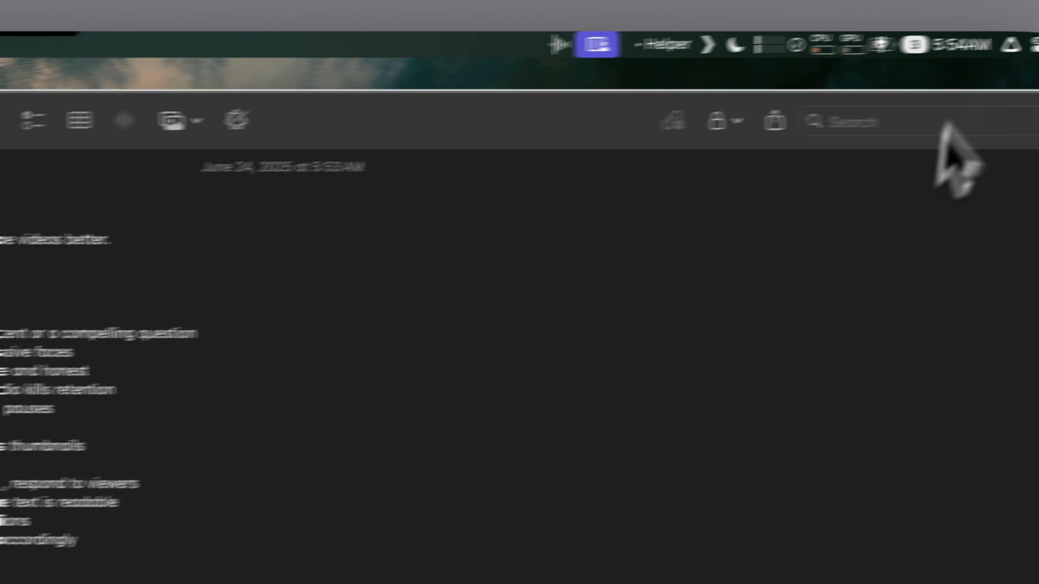
{"action": "left_click", "coordinate": [932, 48]}
{"action": "left_click", "coordinate": [837, 140]}
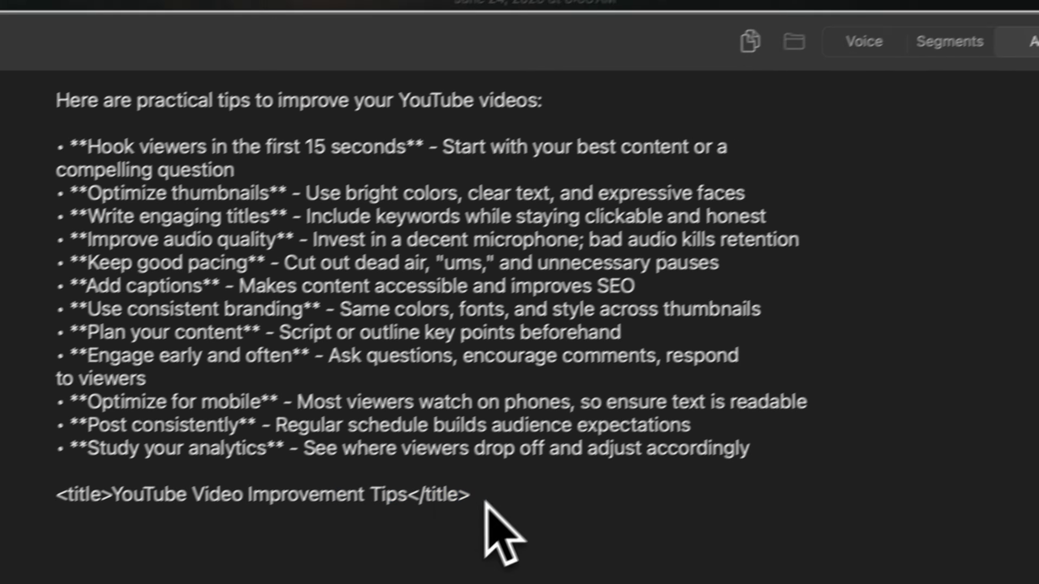
{"action": "left_click_drag", "start_coordinate": [486, 504], "coordinate": [77, 484]}
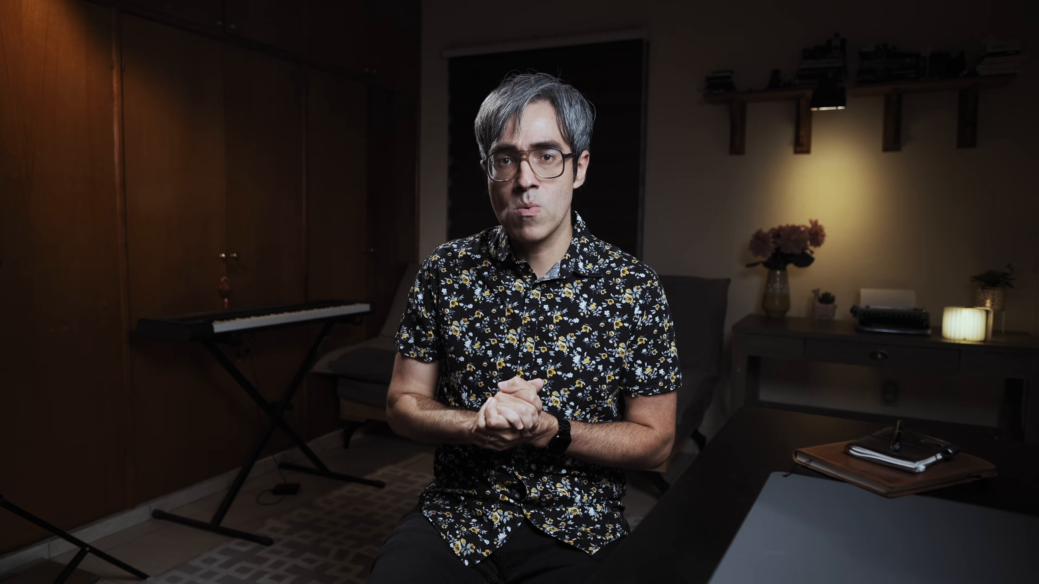
Run macrowhisper -h in the terminal to list the available commands
{"action": "type", "text": "macrowhisper "}
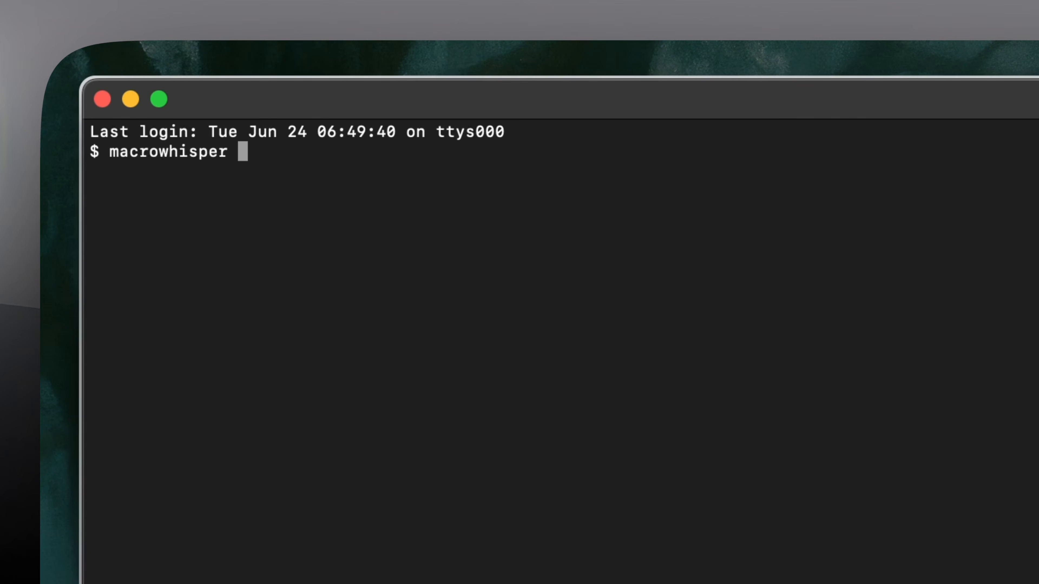
{"action": "type", "text": "-h"}
{"action": "key", "text": "Return"}
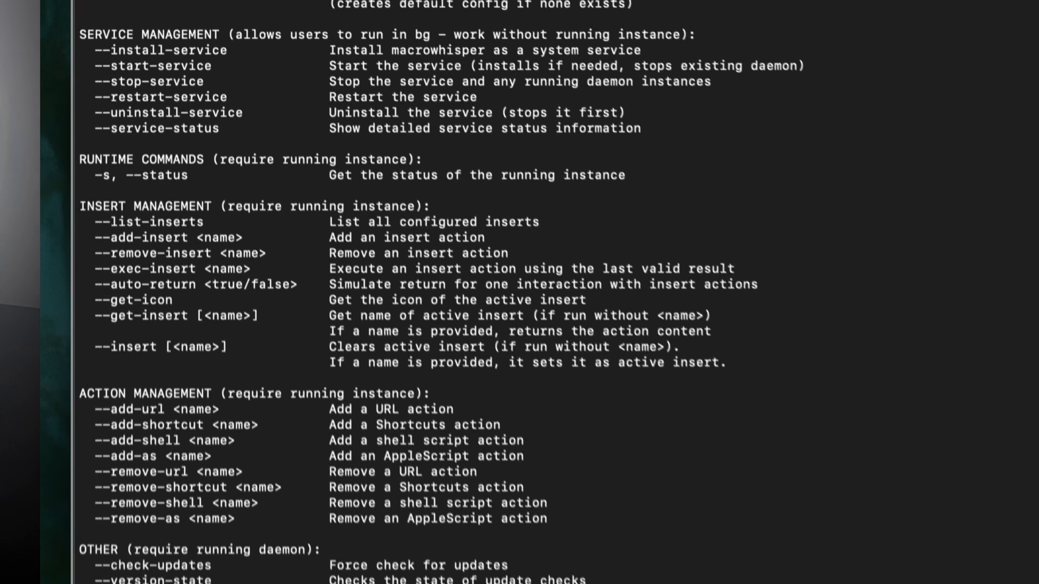